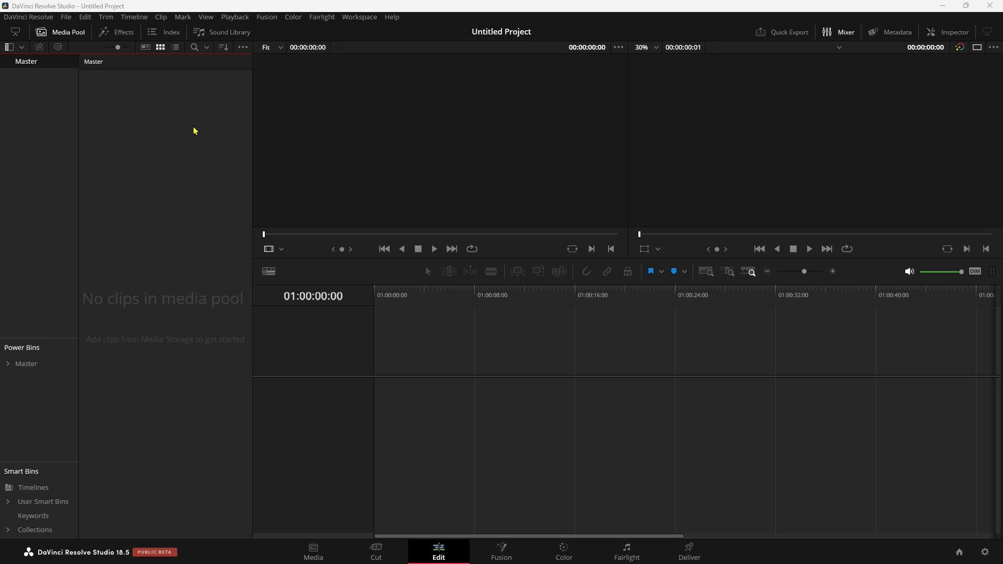
# Create a new 5-second, 24 fps Fusion composition named Fusion Composition 1 and place it on the timeline.
pyautogui.rightClick(177, 128)
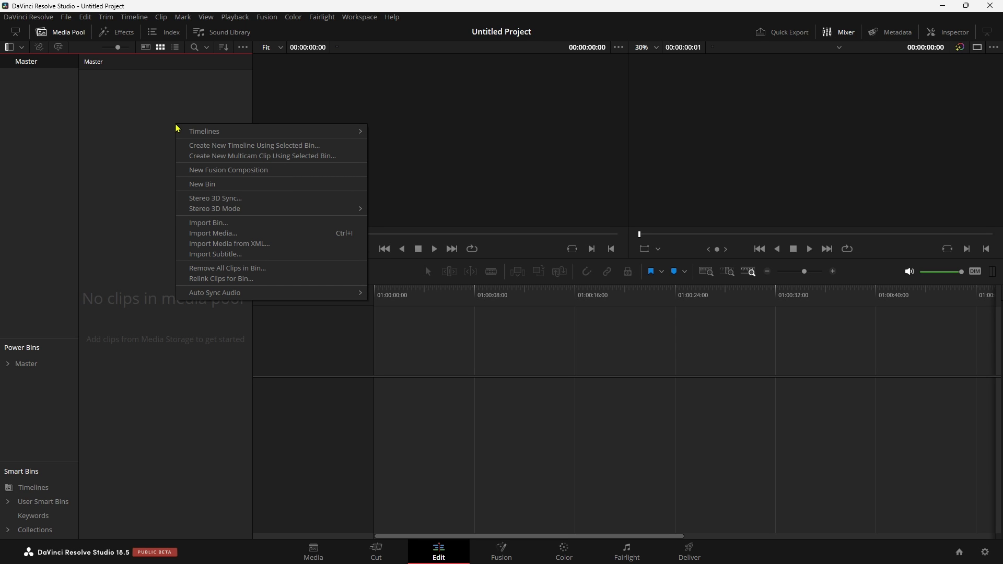
pyautogui.click(273, 170)
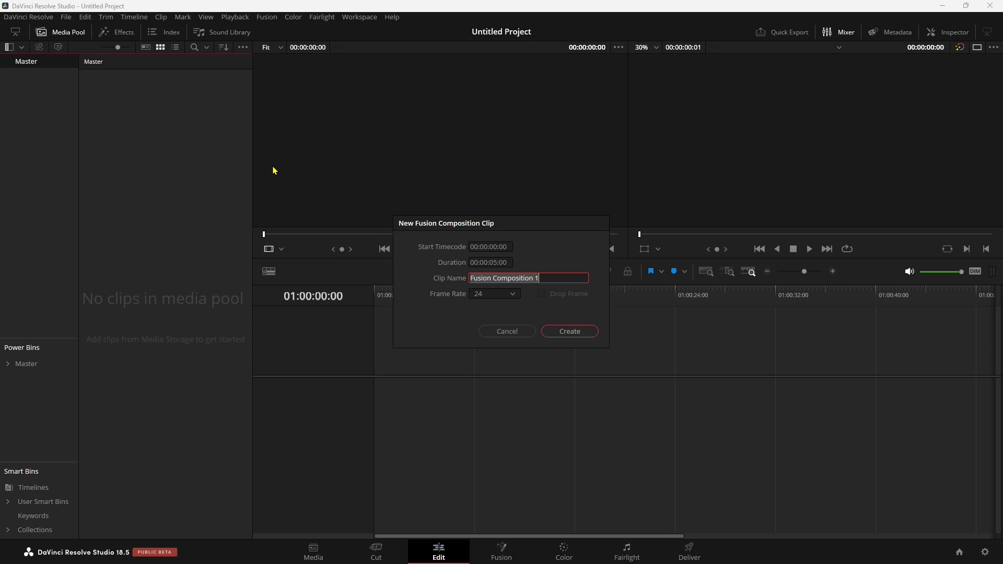
pyautogui.click(569, 329)
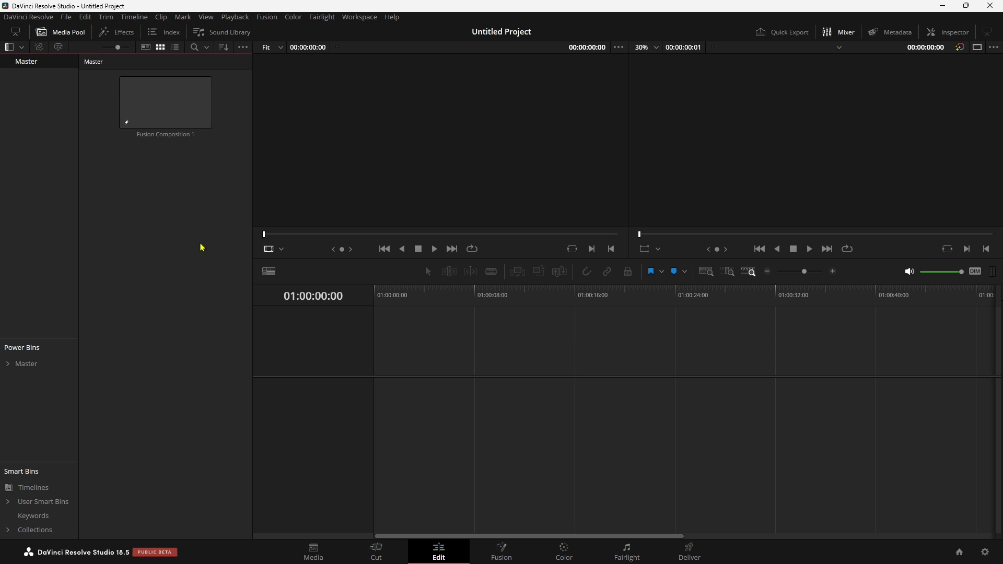
pyautogui.moveTo(165, 105); pyautogui.dragTo(372, 398)
# Open the composition on the Fusion page and display the Motion Graphics category of the Fusion effect templates.
pyautogui.click(503, 547)
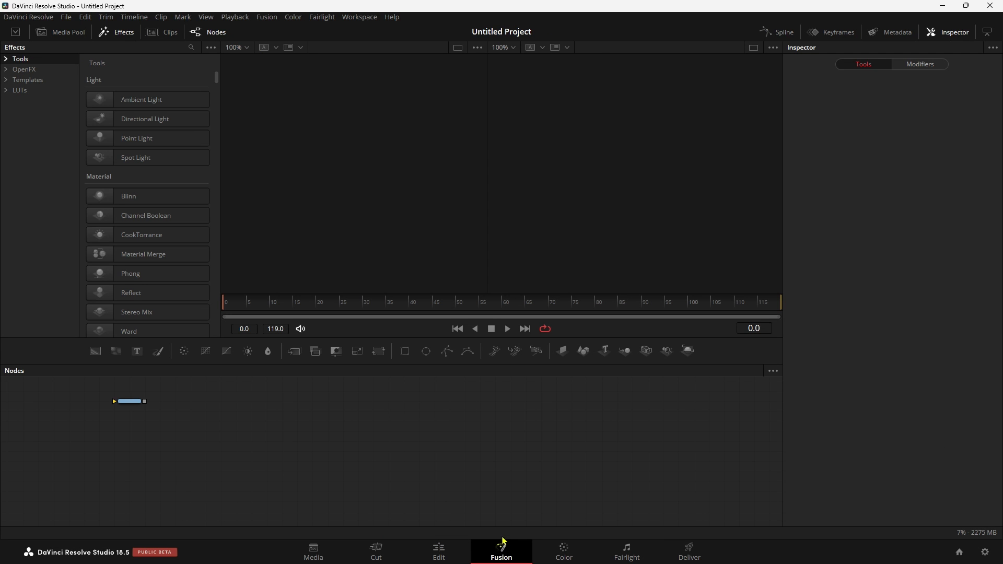
pyautogui.click(124, 32)
pyautogui.click(124, 33)
pyautogui.click(7, 80)
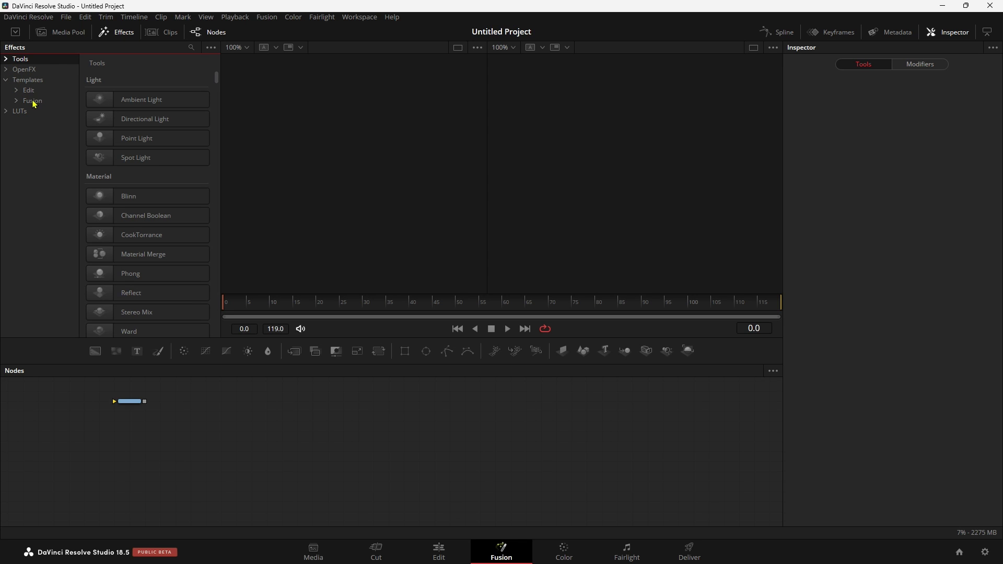
pyautogui.click(17, 101)
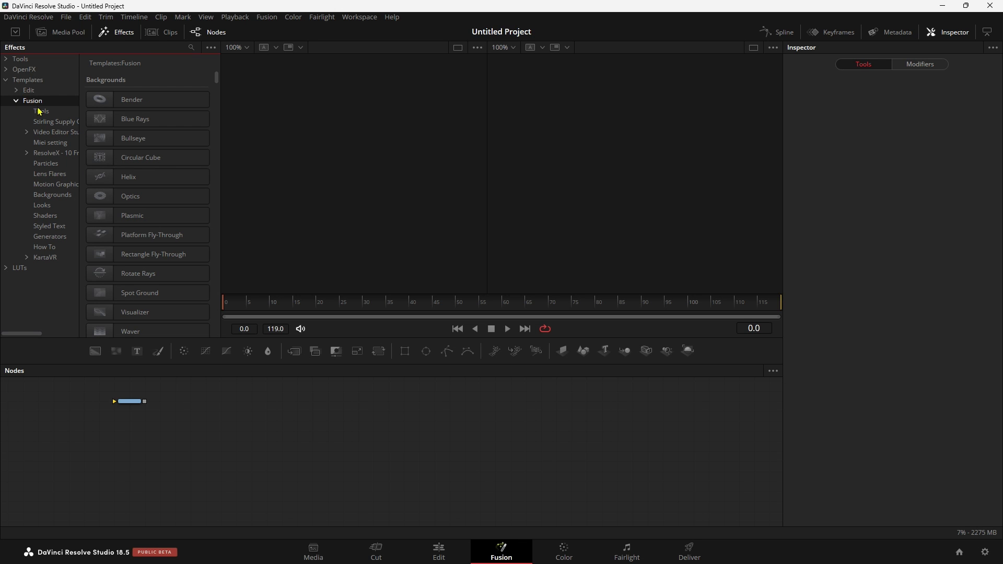
pyautogui.click(56, 185)
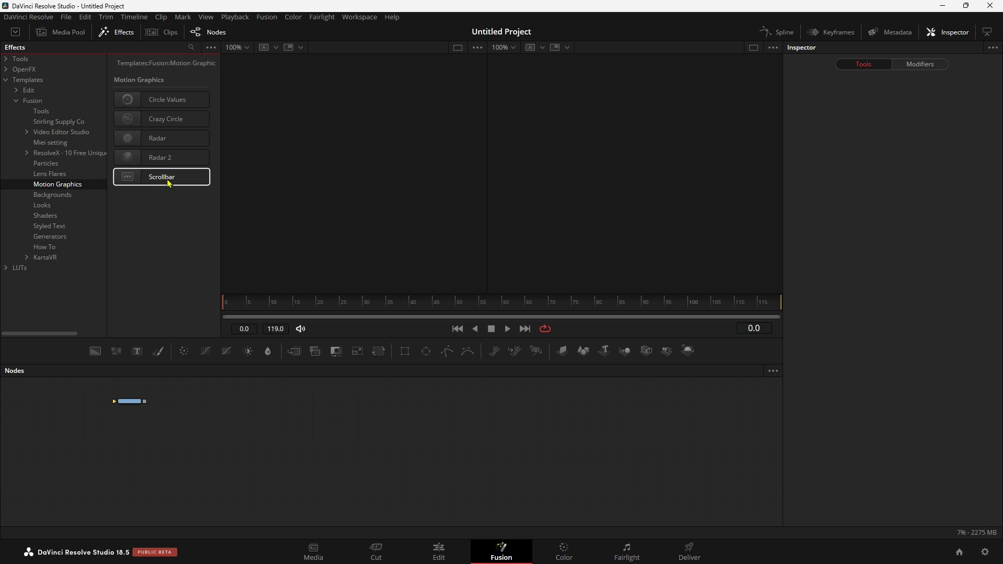
# Add the Radar 2 motion graphics template to the node graph, beside the MediaOut1 node.
pyautogui.moveTo(170, 438); pyautogui.dragTo(583, 411)
pyautogui.scroll(1, 596, 467)
pyautogui.scroll(1, 589, 468)
pyautogui.scroll(5, 581, 469)
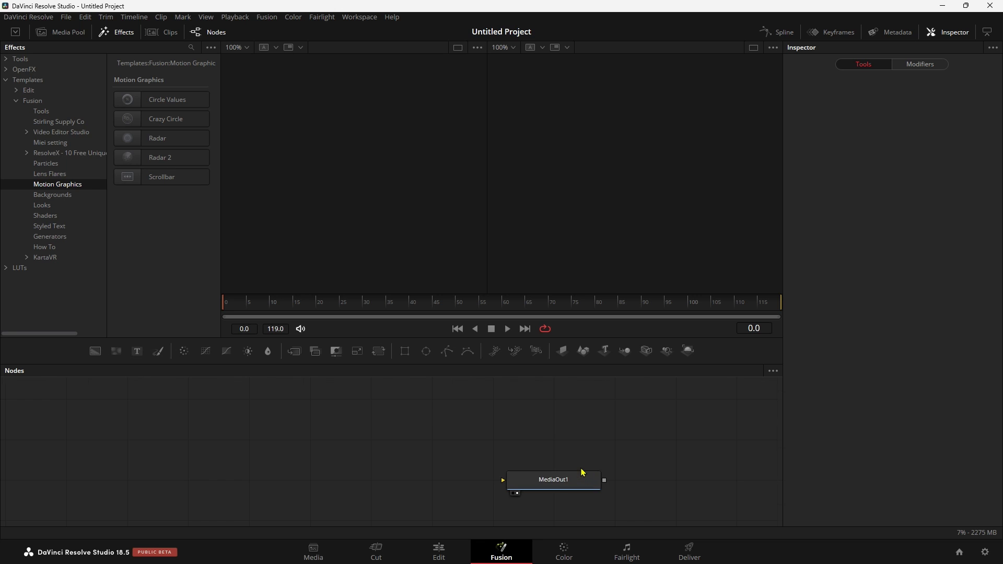
pyautogui.scroll(-2, 581, 468)
pyautogui.moveTo(538, 502); pyautogui.dragTo(549, 470)
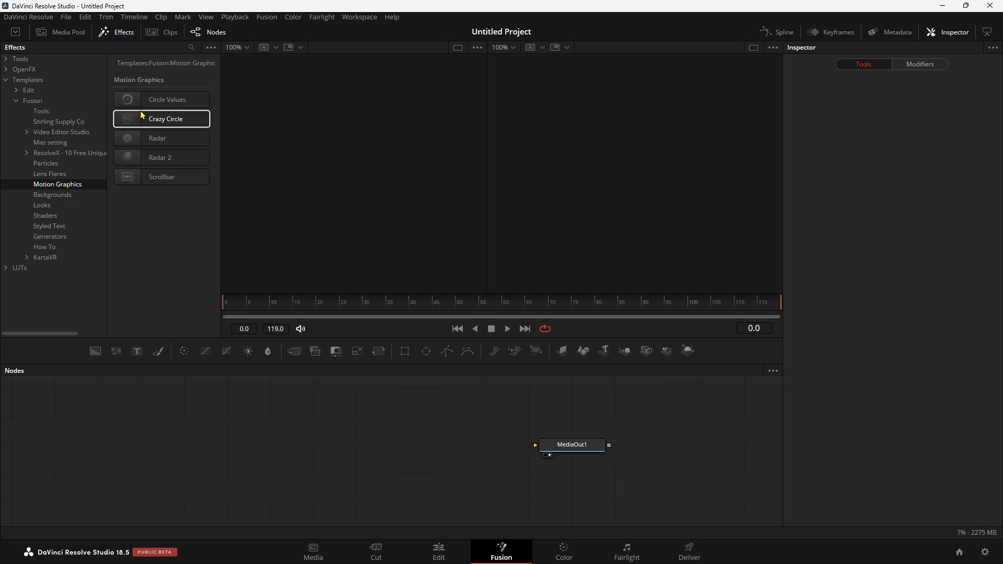
pyautogui.moveTo(149, 155); pyautogui.dragTo(316, 444)
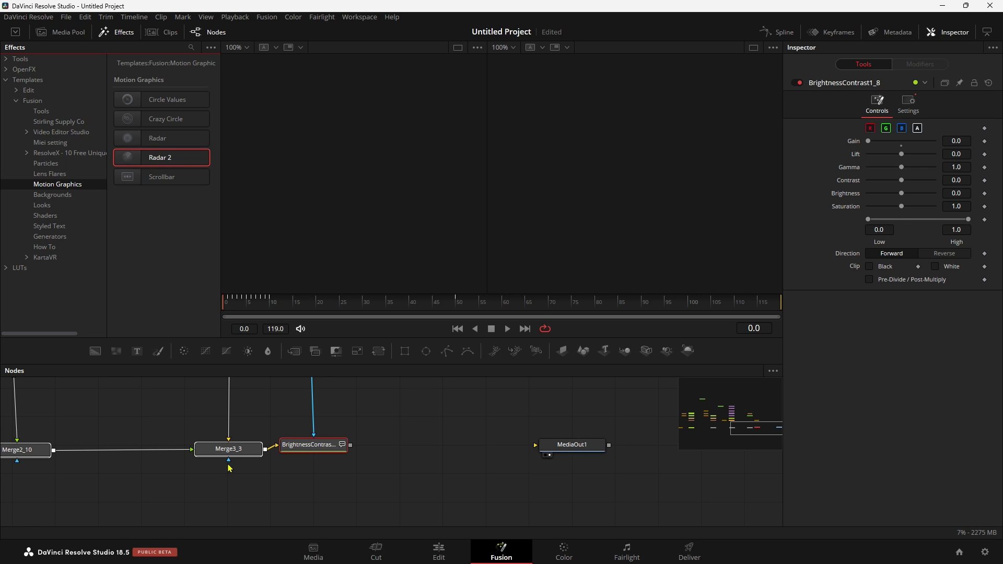
# Connect the template's final BrightnessContrast1_8 node to MediaOut1 and display MediaOut1 in the second viewer.
pyautogui.moveTo(222, 459); pyautogui.dragTo(361, 488)
pyautogui.scroll(-2, 369, 475)
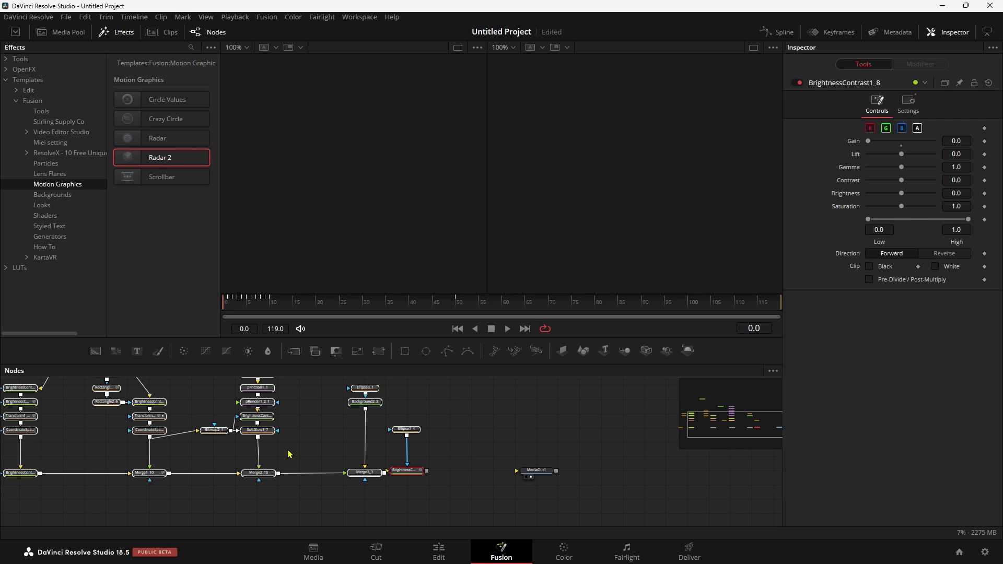
pyautogui.scroll(-2, 295, 454)
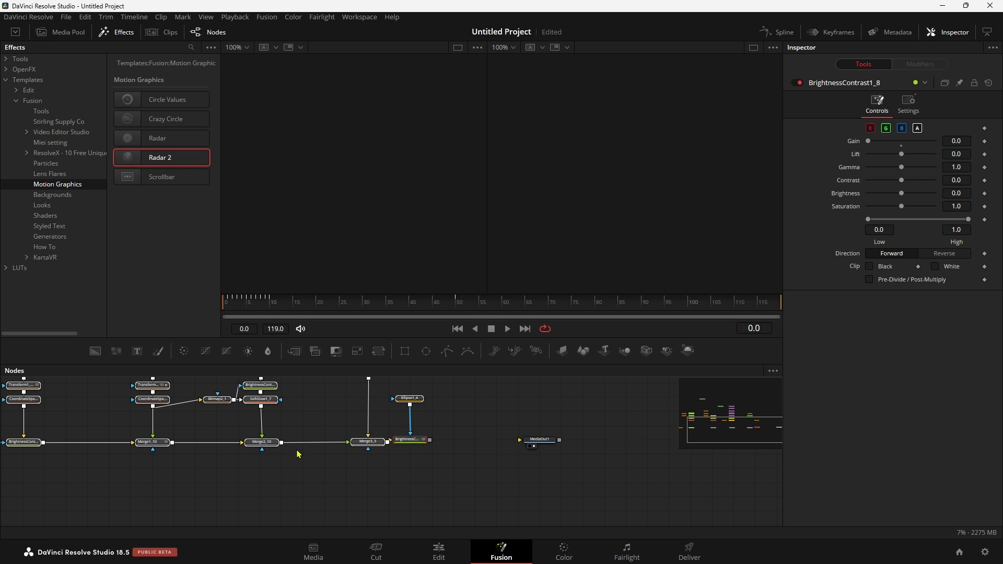
pyautogui.scroll(5, 299, 454)
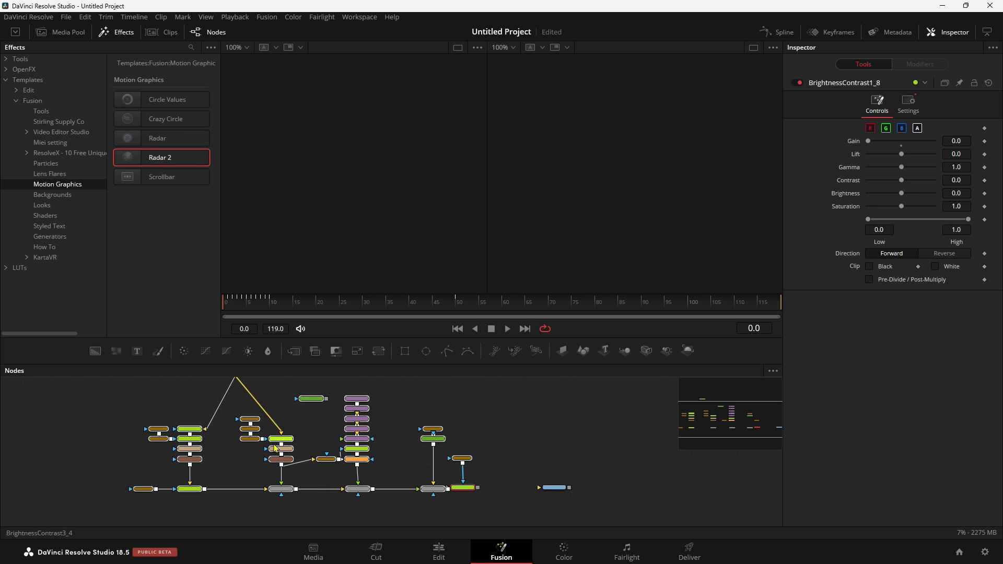
pyautogui.moveTo(275, 449); pyautogui.dragTo(292, 470)
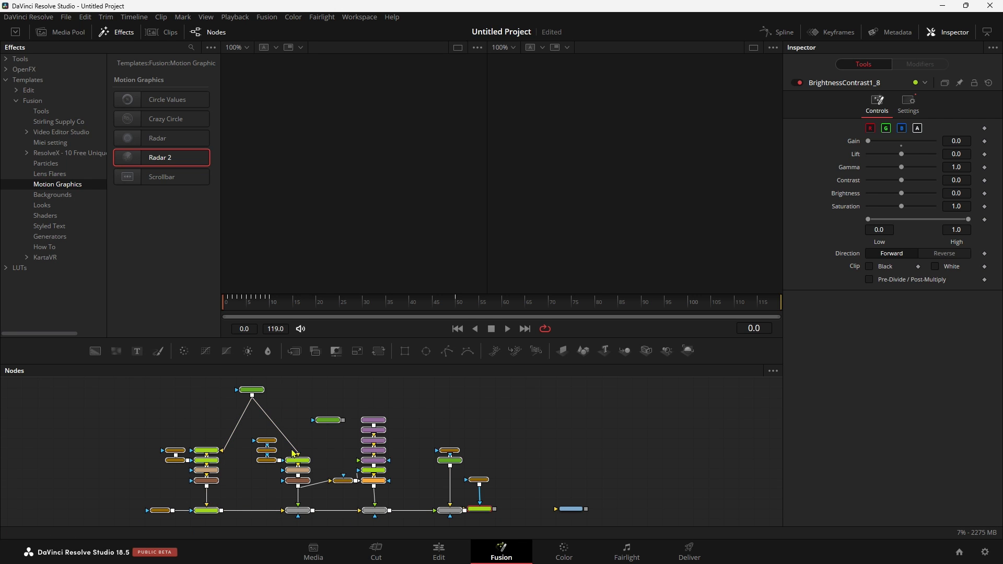
pyautogui.moveTo(374, 473); pyautogui.dragTo(364, 465)
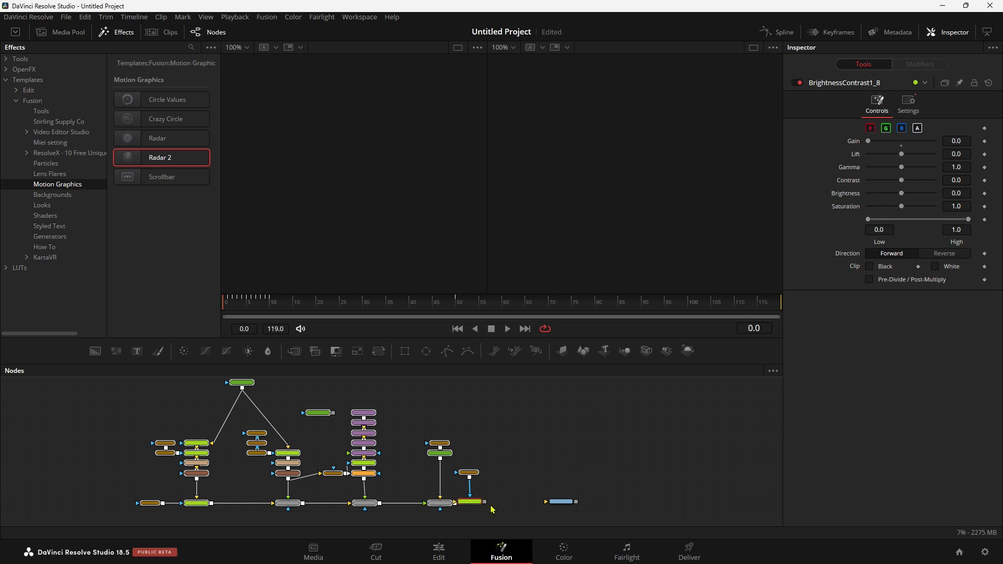
pyautogui.scroll(-3, 504, 504)
pyautogui.moveTo(447, 476); pyautogui.dragTo(629, 78)
pyautogui.click(534, 476)
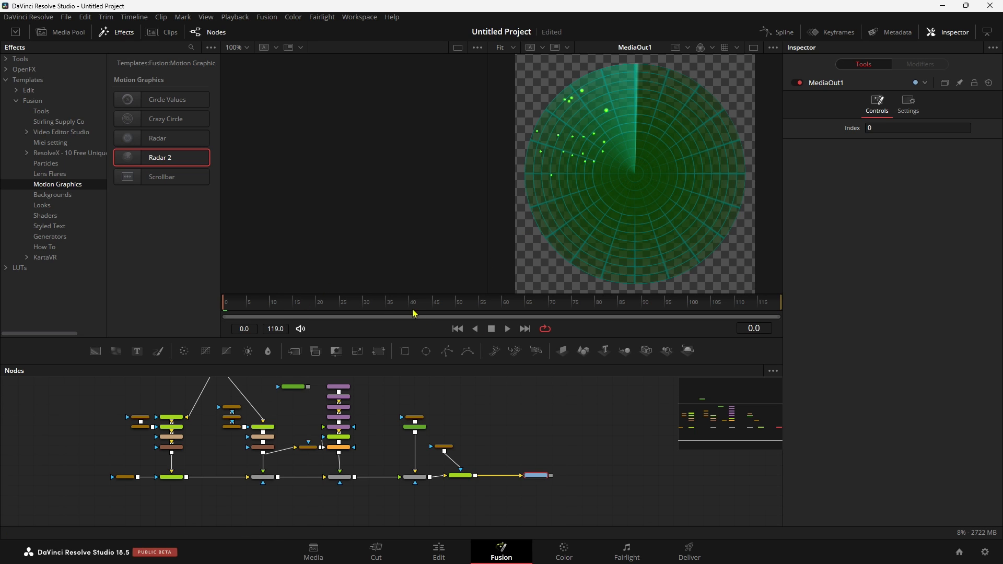
# Play the radar animation in the viewer to preview it, and stop the playback.
pyautogui.click(507, 328)
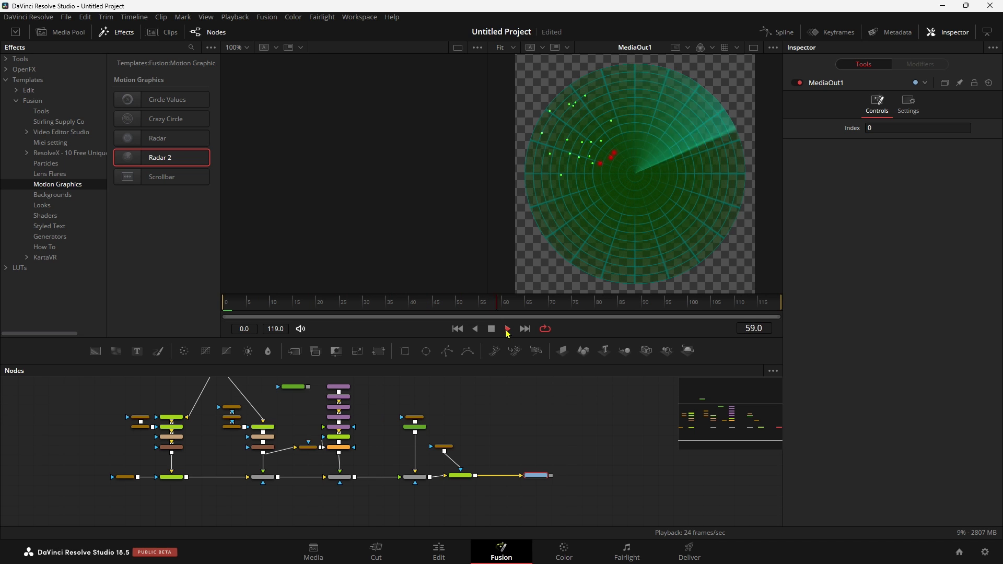
pyautogui.click(492, 330)
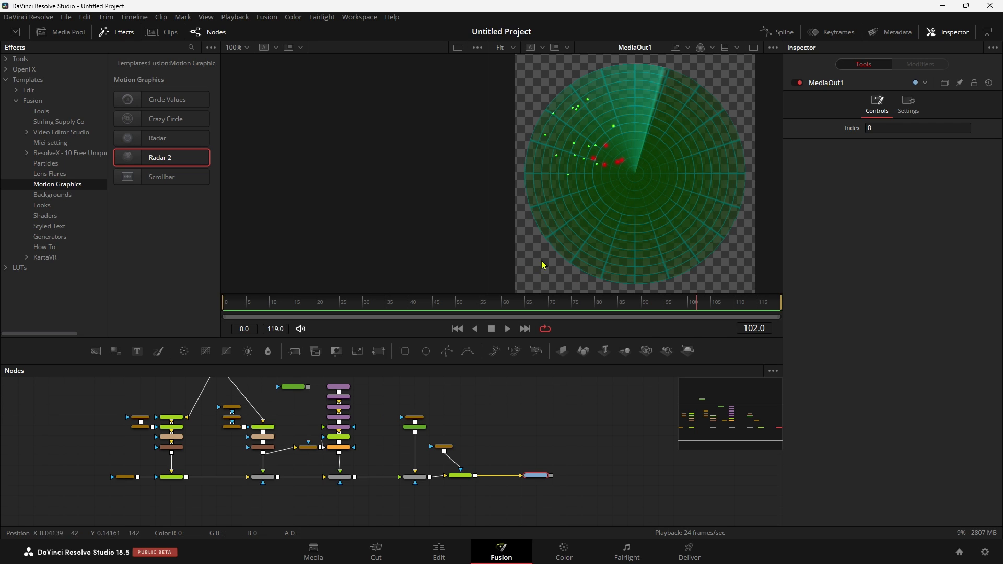
# Disconnect MediaOut1 from the final BrightnessContrast node of the radar node tree.
pyautogui.click(516, 476)
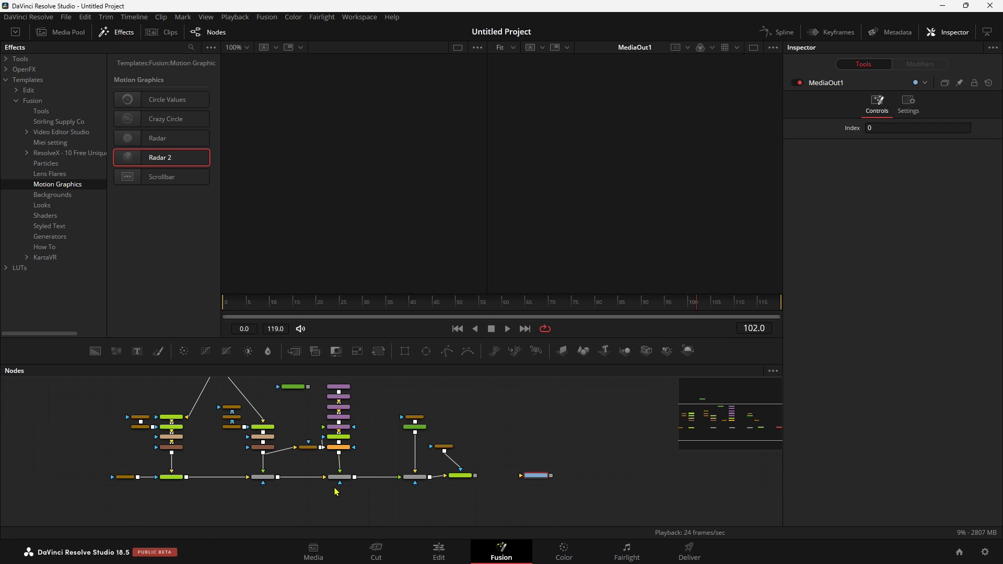
pyautogui.scroll(-2, 423, 470)
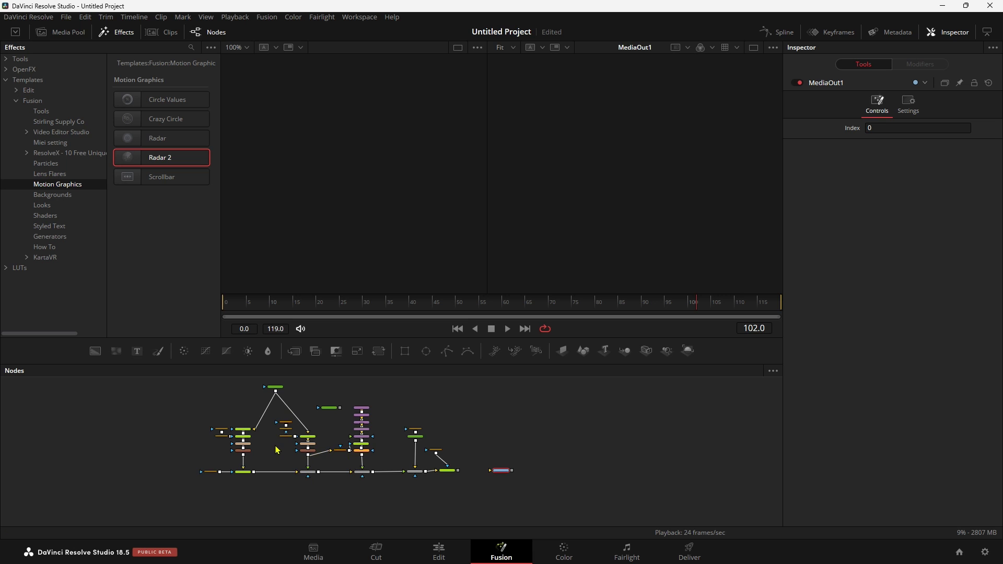
pyautogui.scroll(2, 276, 449)
pyautogui.scroll(-2, 276, 449)
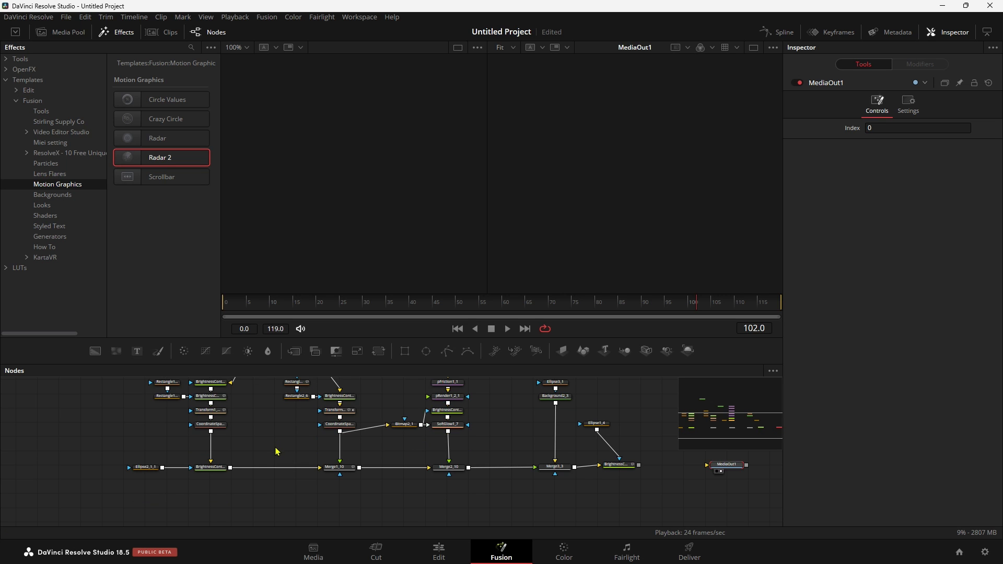
pyautogui.scroll(-1, 275, 448)
pyautogui.moveTo(410, 446); pyautogui.dragTo(394, 487)
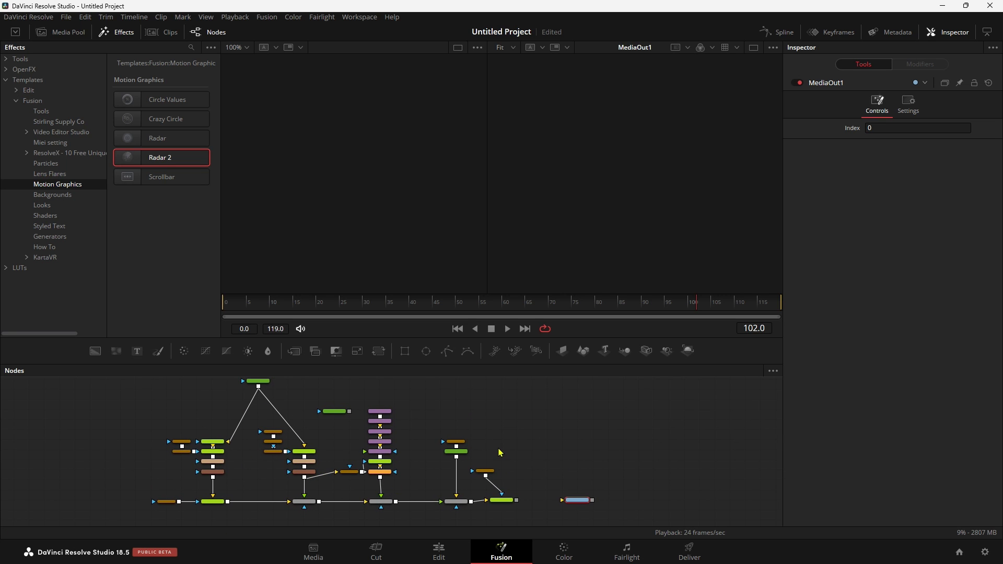
pyautogui.moveTo(497, 444); pyautogui.dragTo(461, 444)
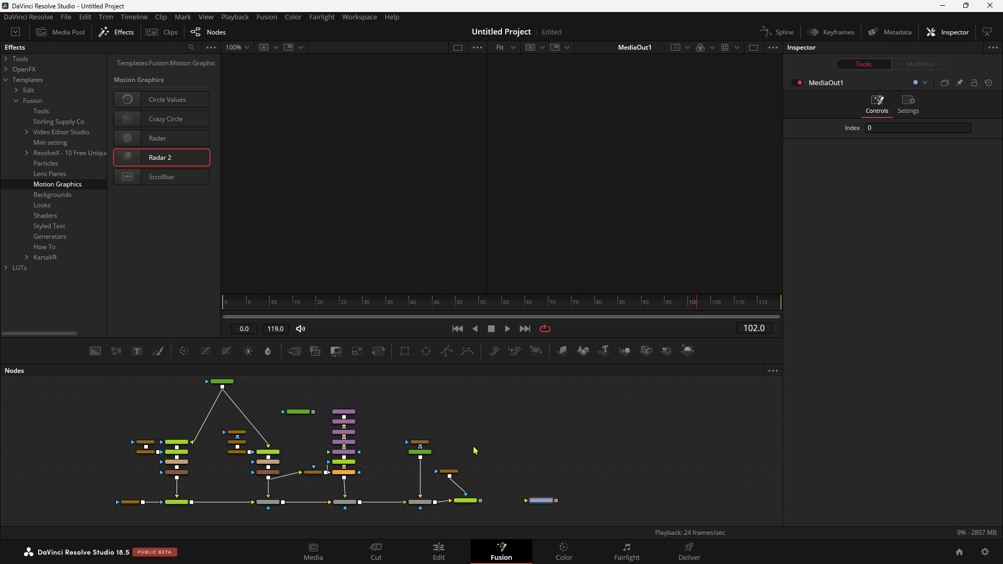
# Enlarge the node graph area upward and move the MediaOut1 node away from the radar node tree.
pyautogui.moveTo(488, 338); pyautogui.dragTo(478, 288)
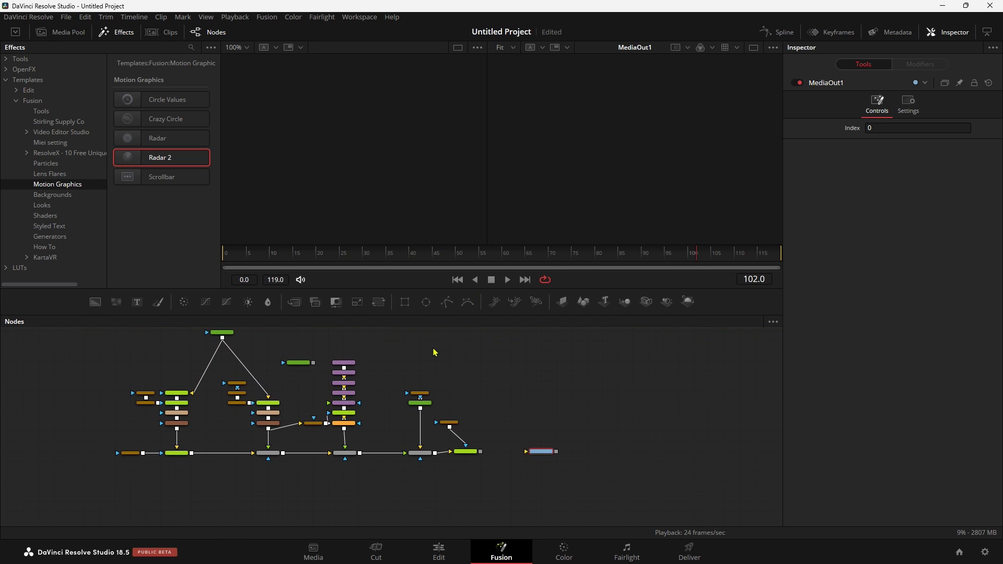
pyautogui.scroll(2, 435, 354)
pyautogui.moveTo(412, 380); pyautogui.dragTo(468, 385)
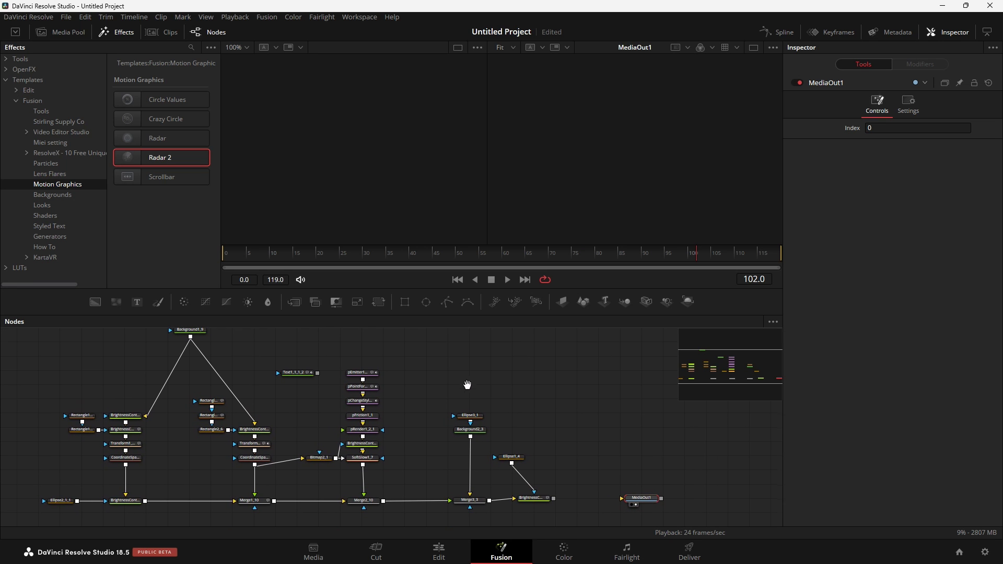
pyautogui.moveTo(645, 498); pyautogui.dragTo(666, 455)
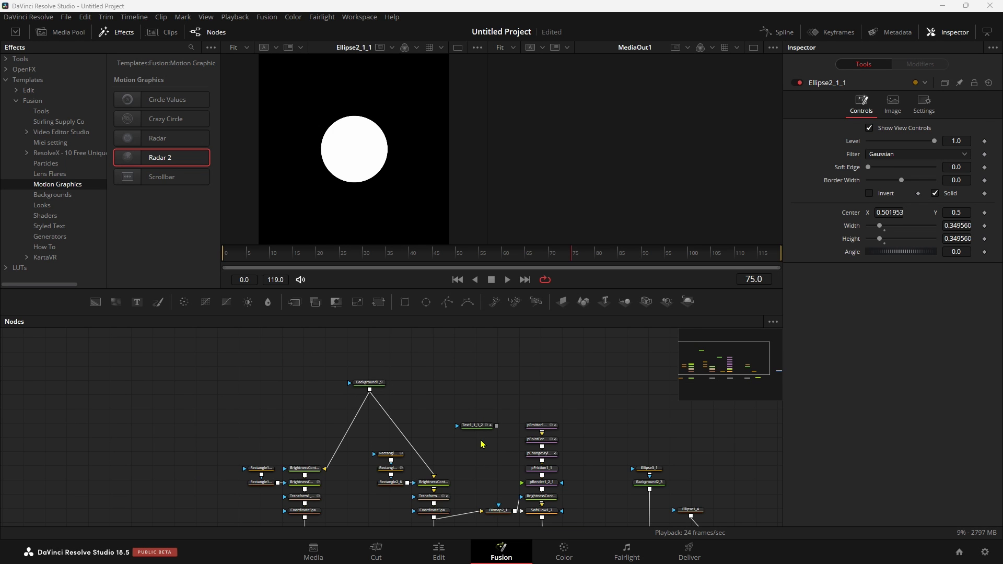
# Show the Ellipse2_1_1 mask in the first viewer and move MediaOut1 far to the right of the radar nodes.
pyautogui.moveTo(496, 465); pyautogui.dragTo(410, 418)
pyautogui.moveTo(540, 436); pyautogui.dragTo(511, 436)
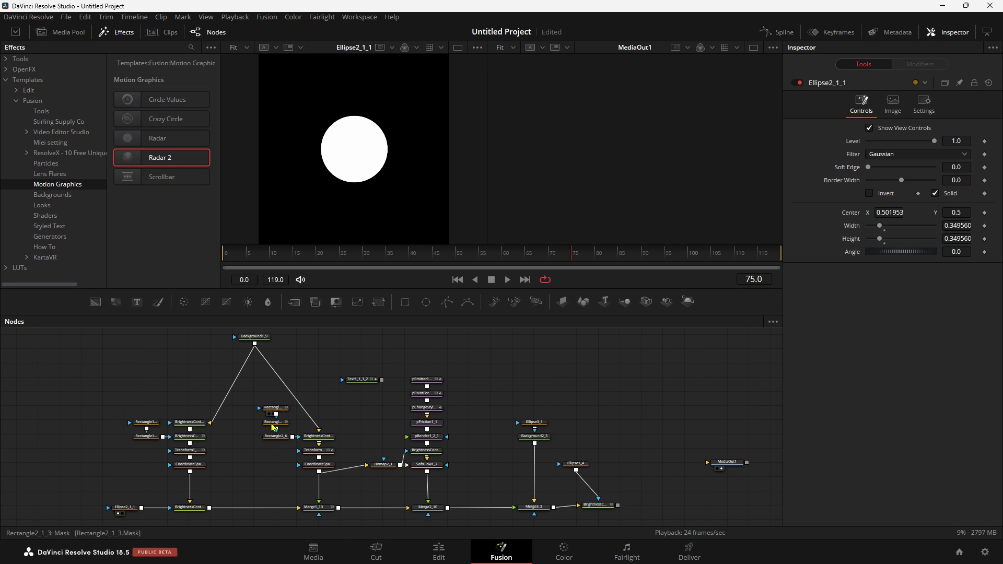
pyautogui.moveTo(741, 500); pyautogui.dragTo(488, 492)
pyautogui.moveTo(474, 455); pyautogui.dragTo(711, 482)
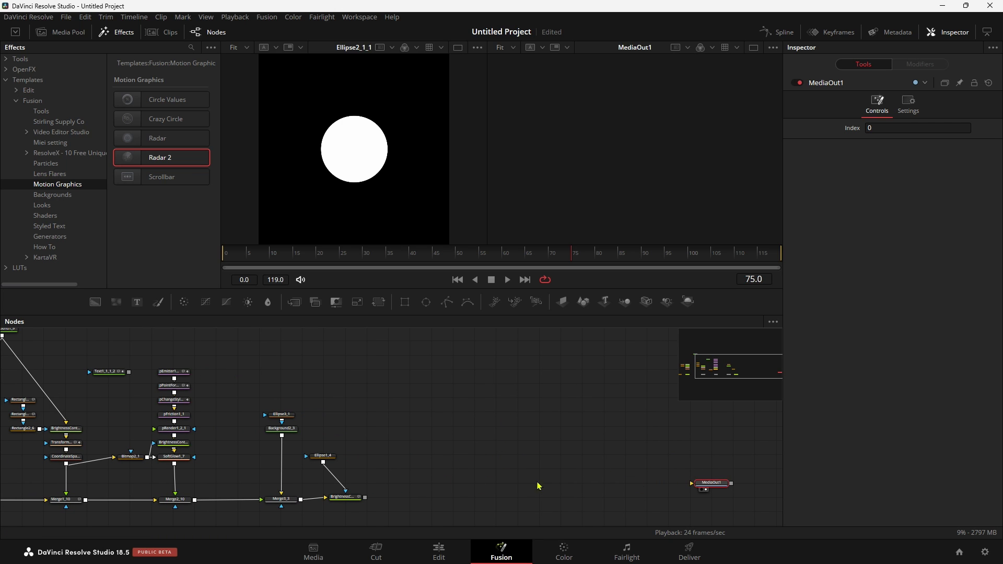
# Bookmark the radar node tree view as programmazione1 with Background1_9 selected.
pyautogui.moveTo(361, 450)
pyautogui.mouseDown()
pyautogui.moveTo(515, 479)
pyautogui.moveTo(362, 441)
pyautogui.moveTo(476, 435)
pyautogui.mouseUp()
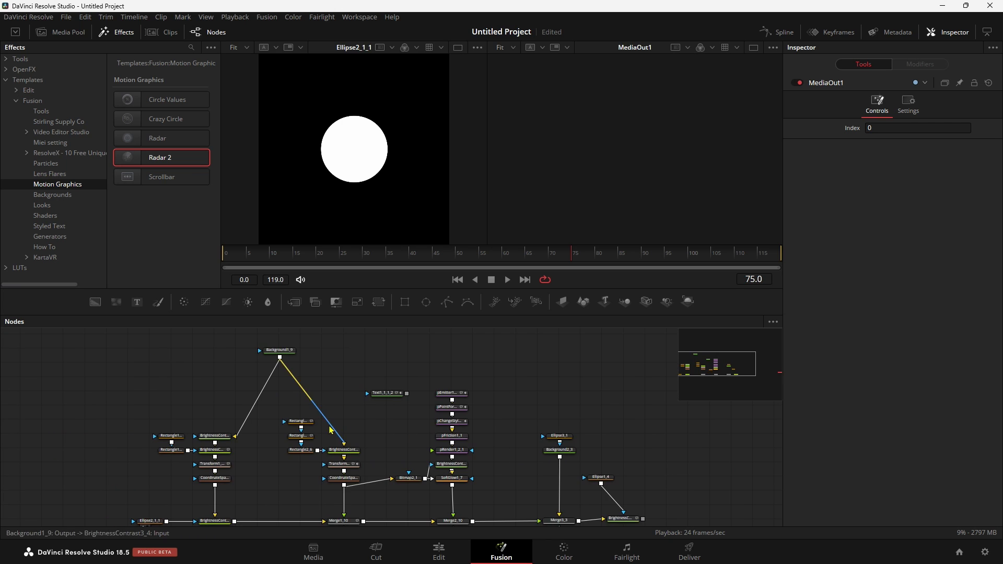
pyautogui.moveTo(332, 431); pyautogui.dragTo(336, 436)
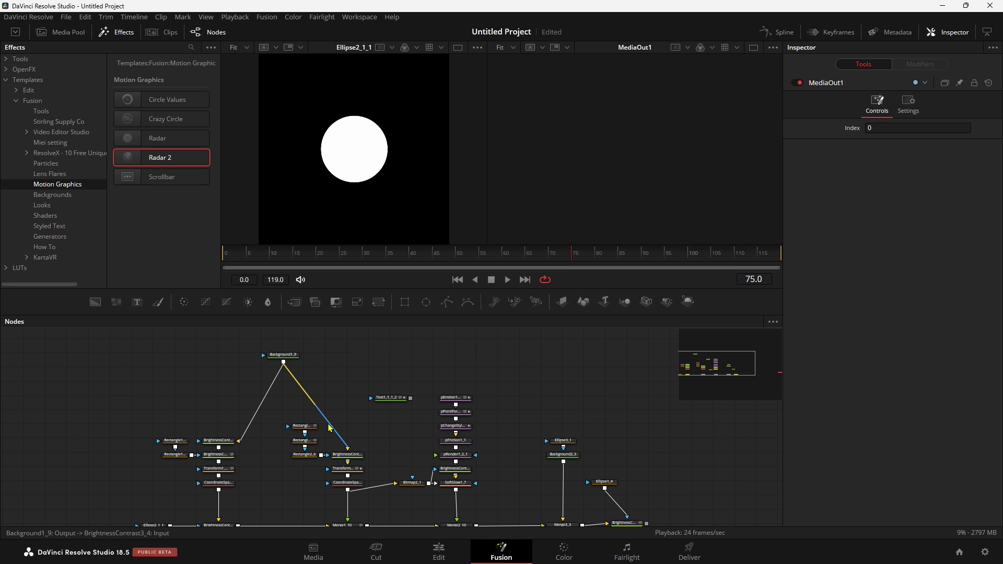
pyautogui.scroll(5, 324, 421)
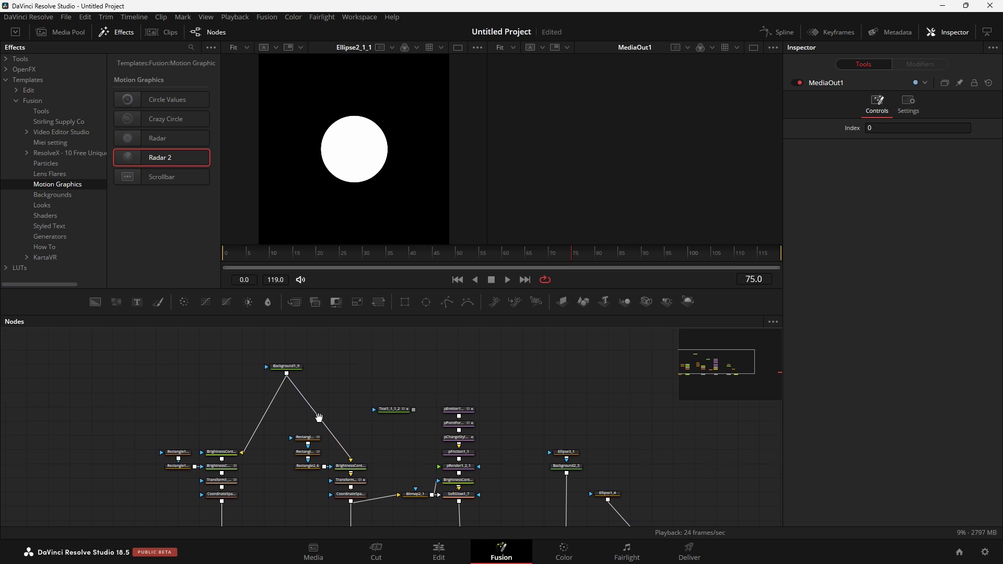
pyautogui.scroll(-4, 310, 416)
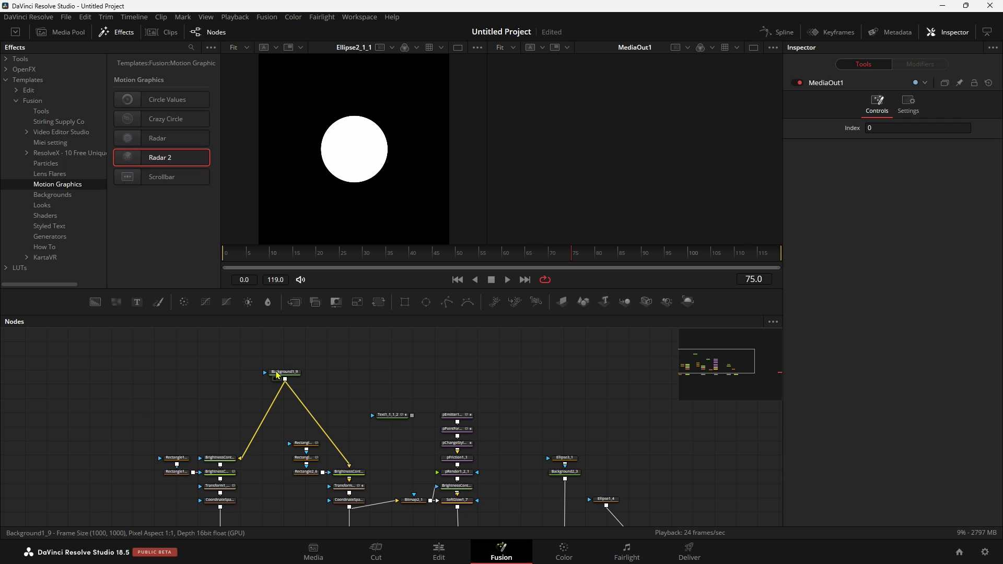
pyautogui.click(283, 369)
pyautogui.click(774, 323)
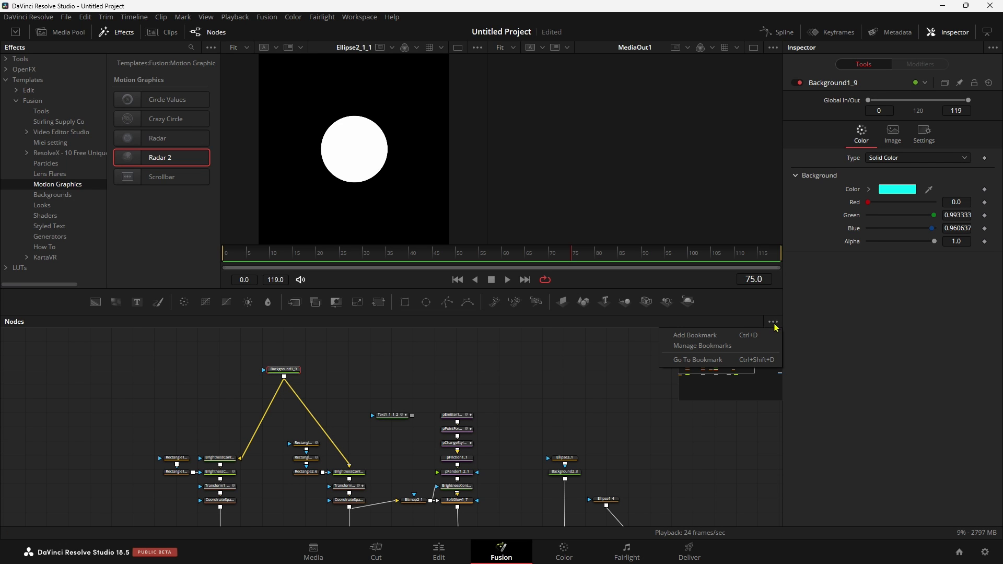
pyautogui.click(710, 337)
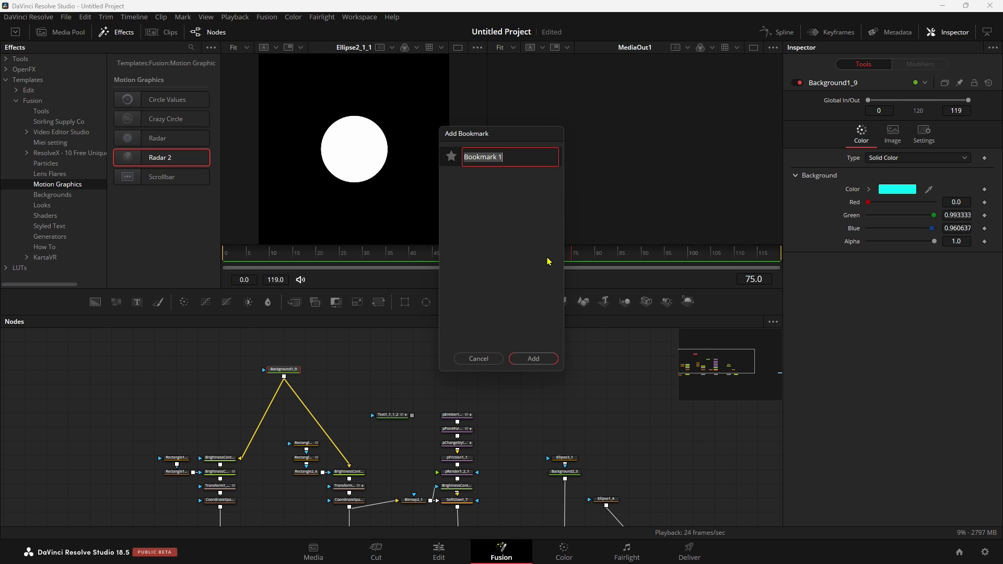
pyautogui.write('programmazione1')
pyautogui.press('Return')
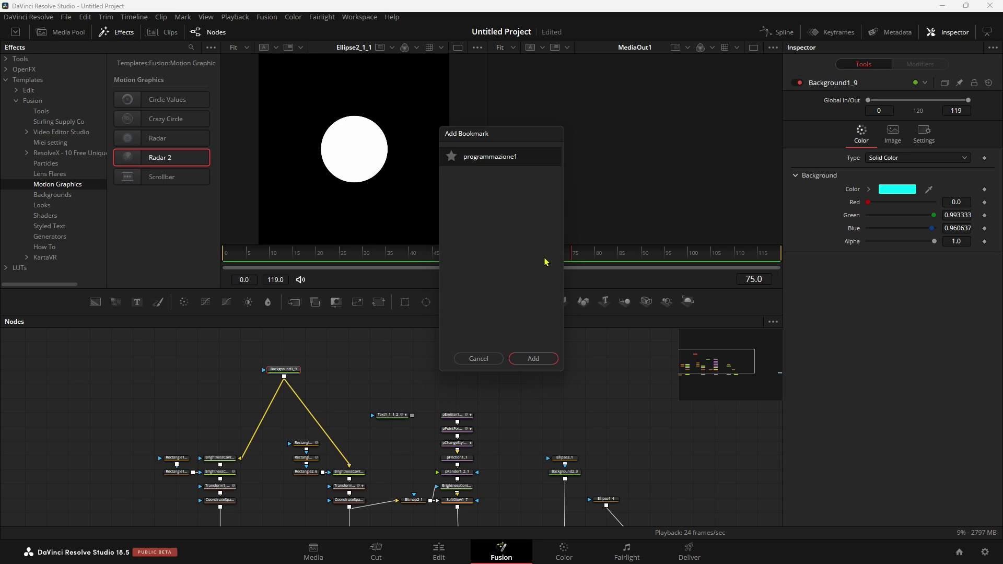
pyautogui.click(536, 361)
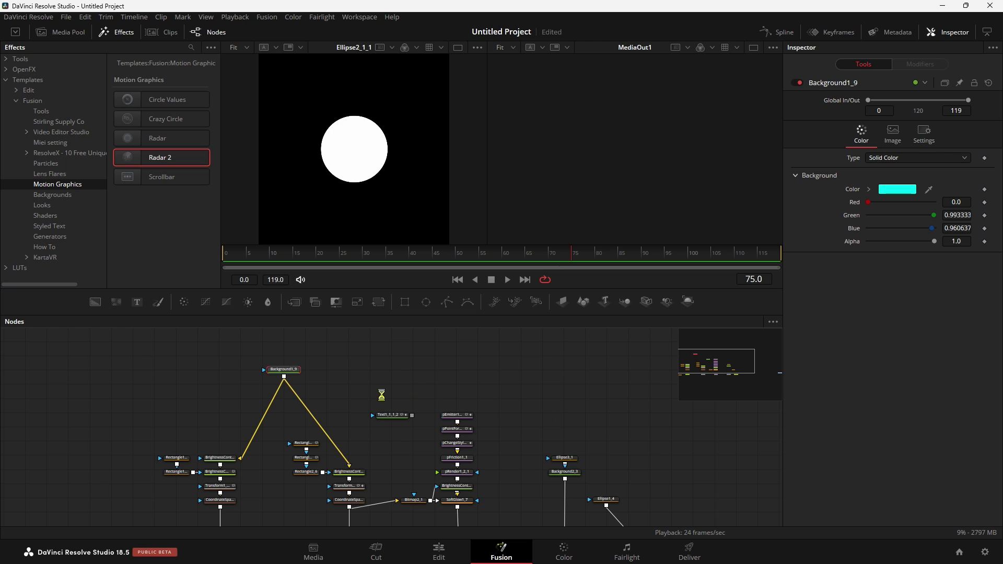
# Select MediaOut1 and bookmark the node graph view around it as Programmazione2.
pyautogui.moveTo(382, 395); pyautogui.dragTo(157, 371)
pyautogui.moveTo(639, 449); pyautogui.dragTo(523, 432)
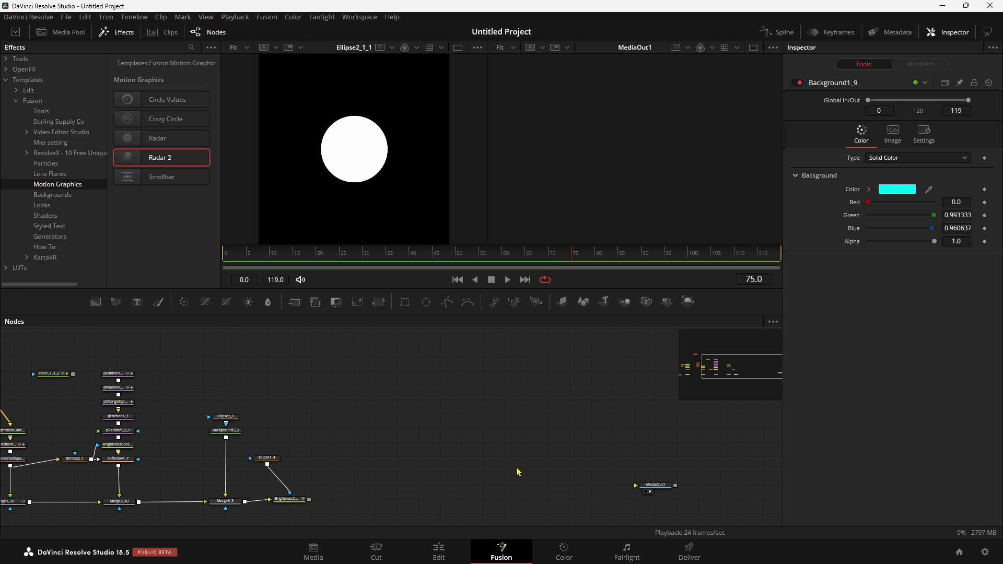
pyautogui.click(665, 487)
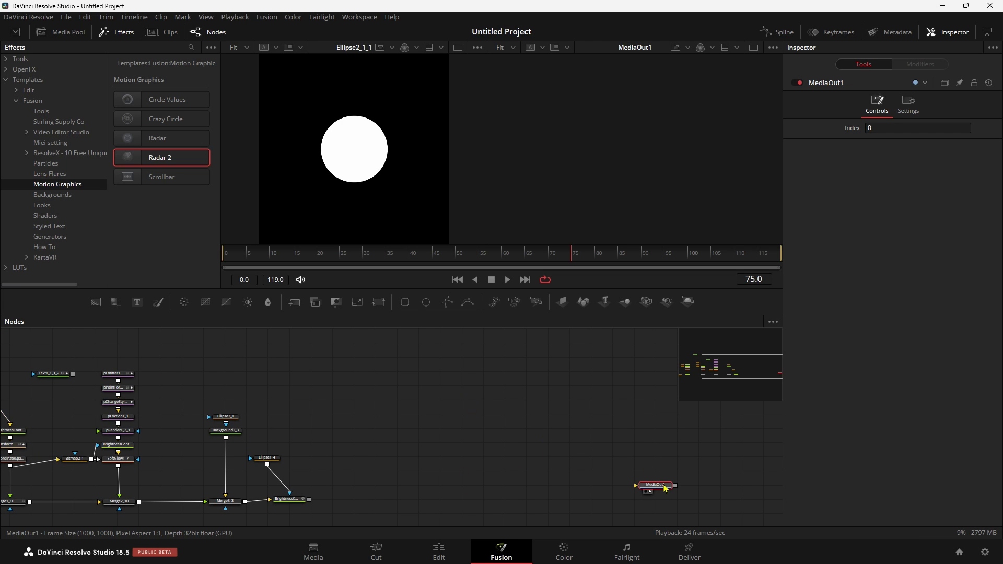
pyautogui.click(774, 322)
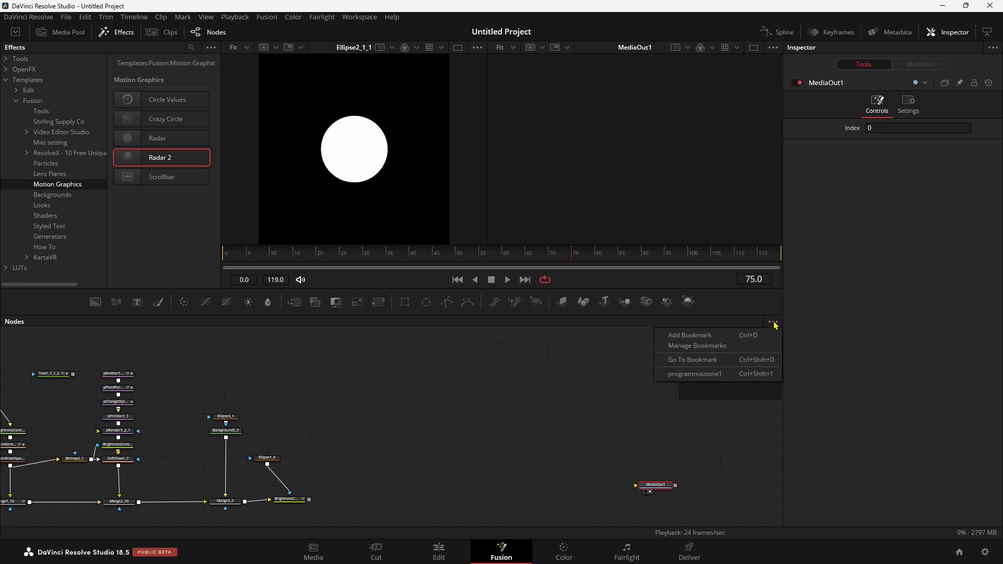
pyautogui.click(716, 335)
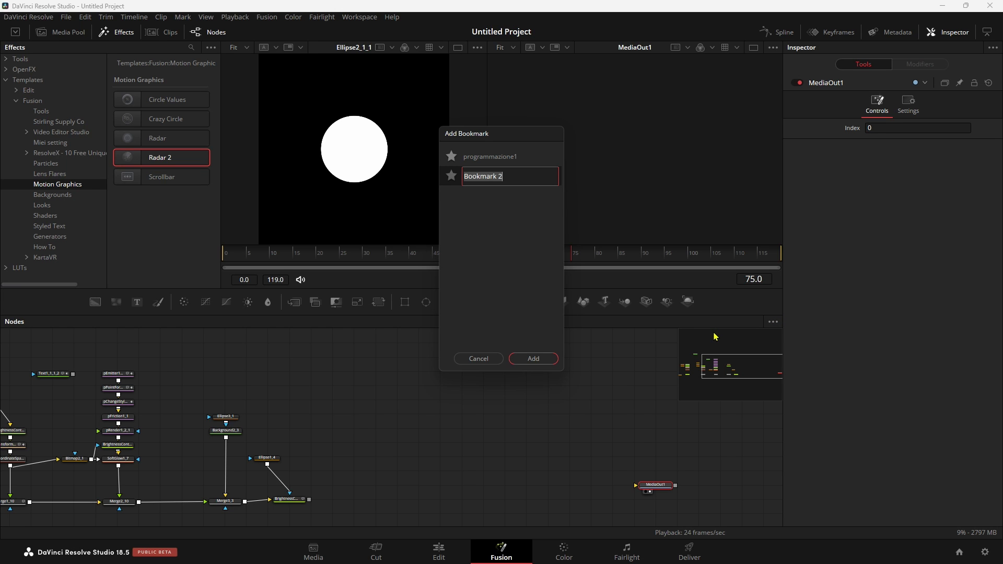
pyautogui.write('Programmazione2')
pyautogui.press('Return')
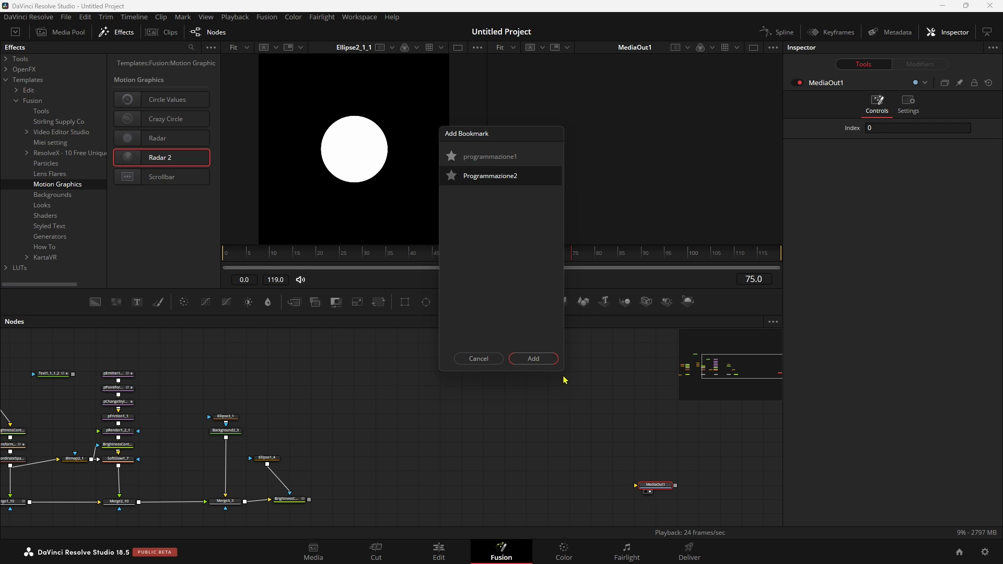
pyautogui.click(549, 360)
# Recall the programmazione1 bookmark and the Programmazione2 bookmark in the node graph.
pyautogui.moveTo(573, 456); pyautogui.dragTo(480, 427)
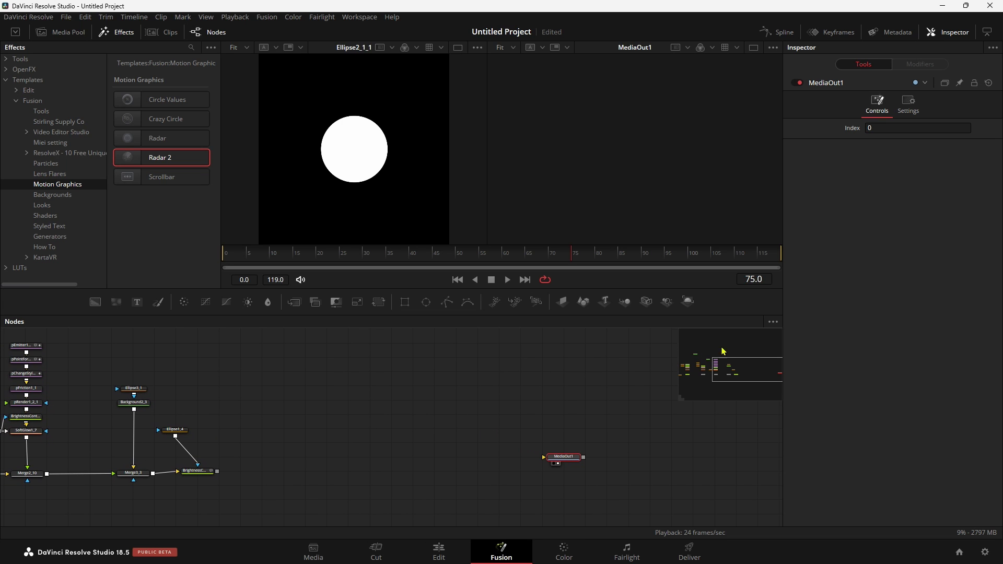
pyautogui.click(773, 323)
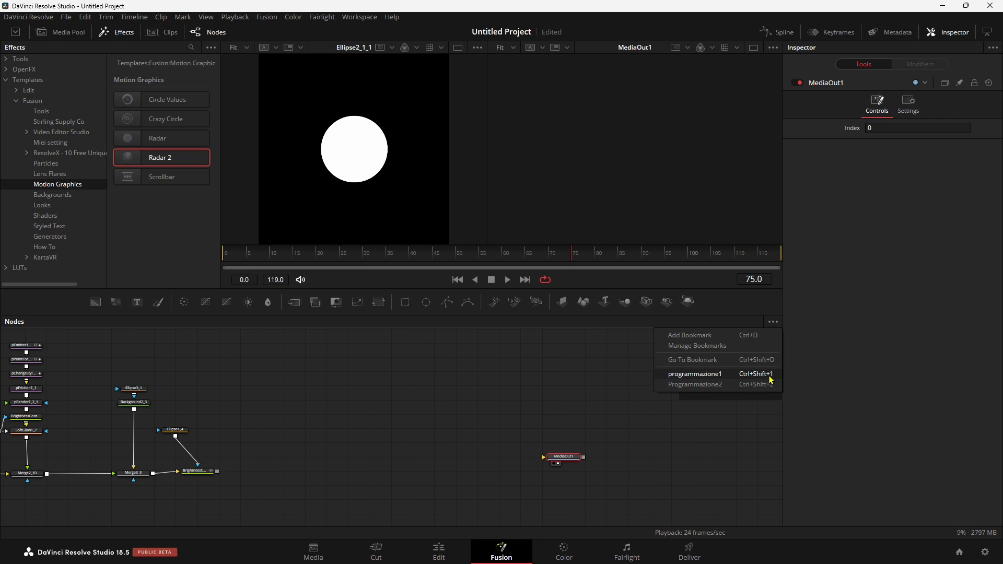
pyautogui.click(729, 406)
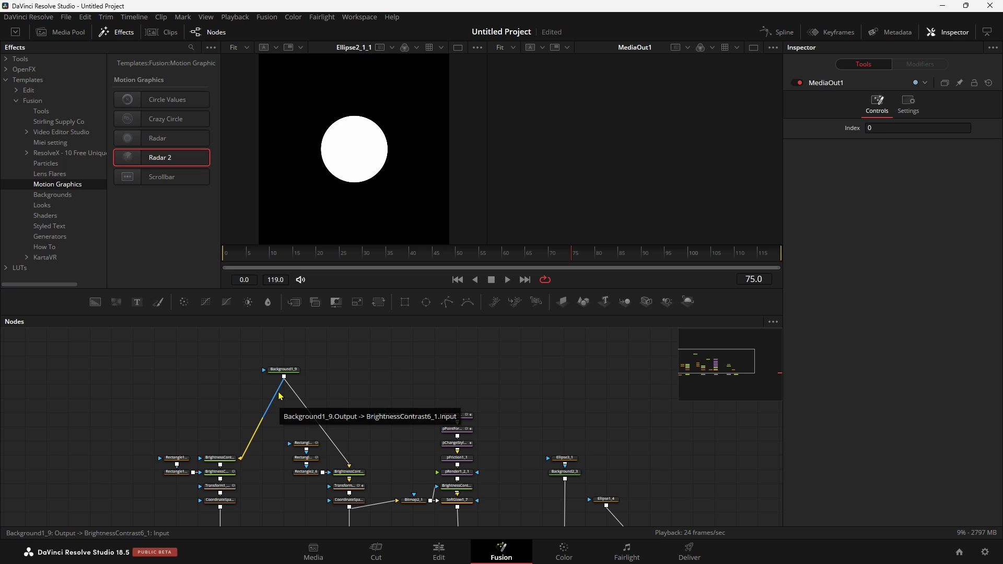
pyautogui.hscroll(6, 281, 397)
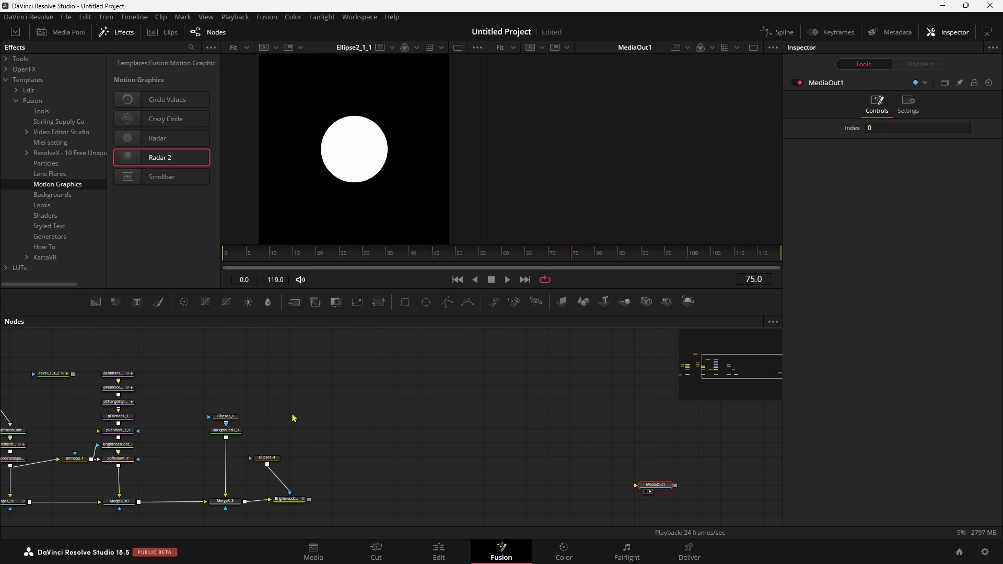
# Bookmark a close-up view of MediaOut1, keeping the suggested name Bookmark 2.
pyautogui.scroll(5, 638, 520)
pyautogui.moveTo(655, 479); pyautogui.dragTo(521, 517)
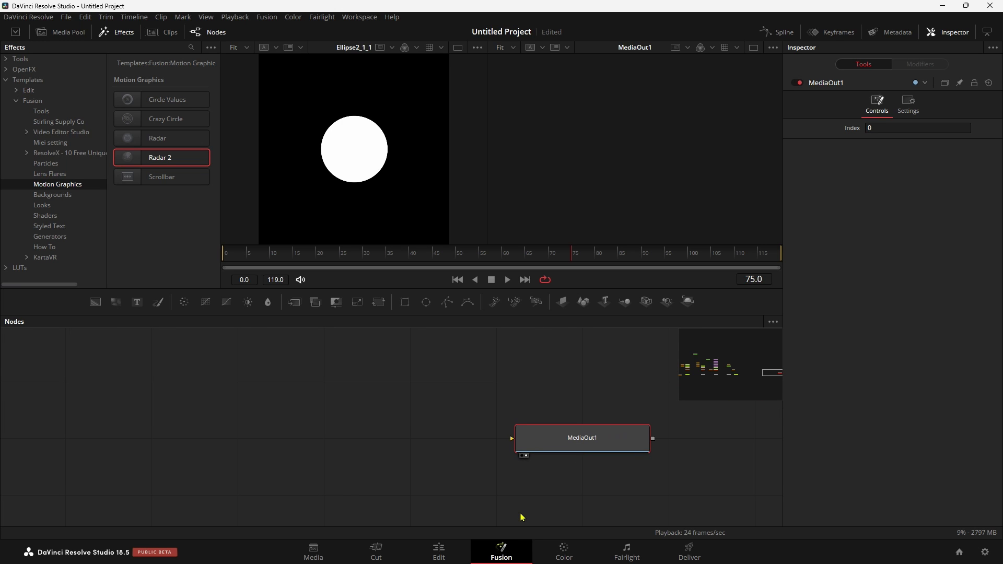
pyautogui.click(773, 322)
pyautogui.click(705, 340)
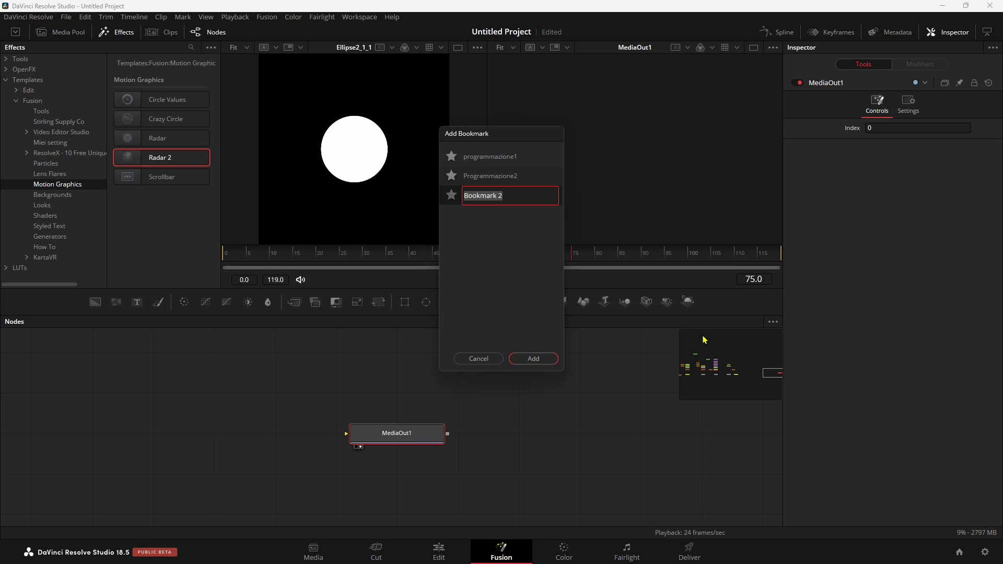
pyautogui.click(543, 359)
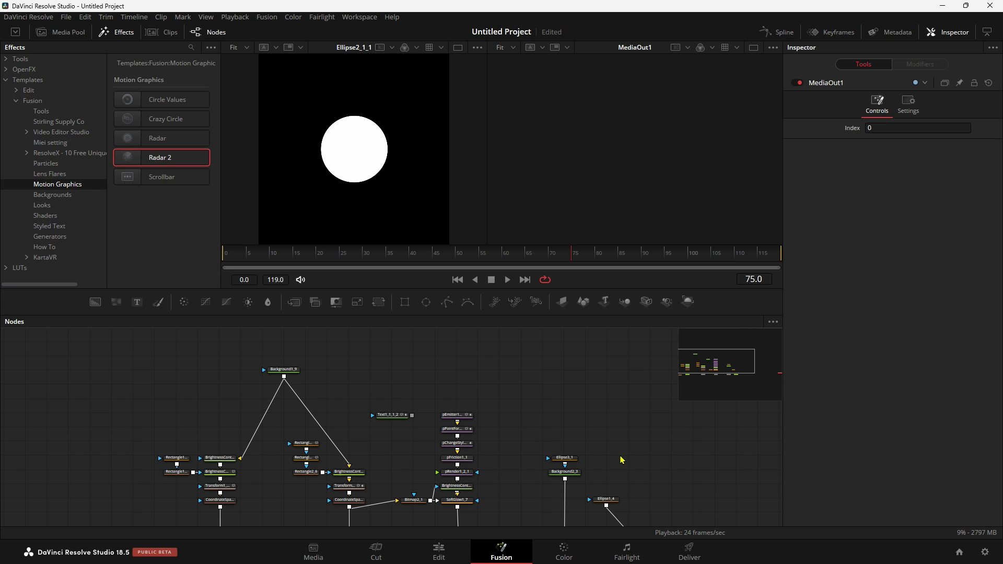
# Switch the node graph repeatedly between the programmazione1 view and the close-up MediaOut1 bookmark.
pyautogui.hotkey('ctrl', 'g')
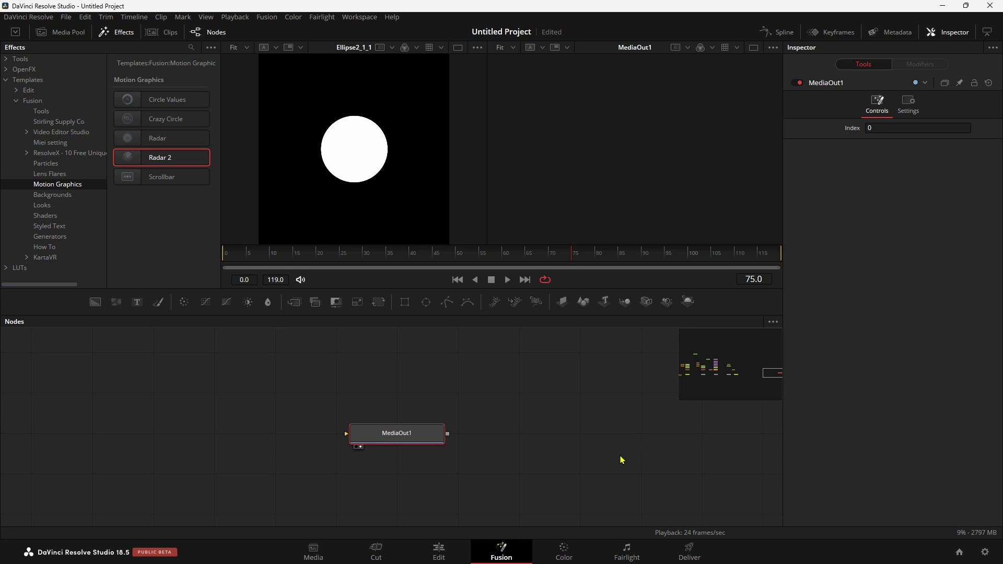
pyautogui.hotkey('ctrl', 'f')
pyautogui.hotkey('ctrl', 'f')
pyautogui.hotkey('ctrl', 'shift', 'f')
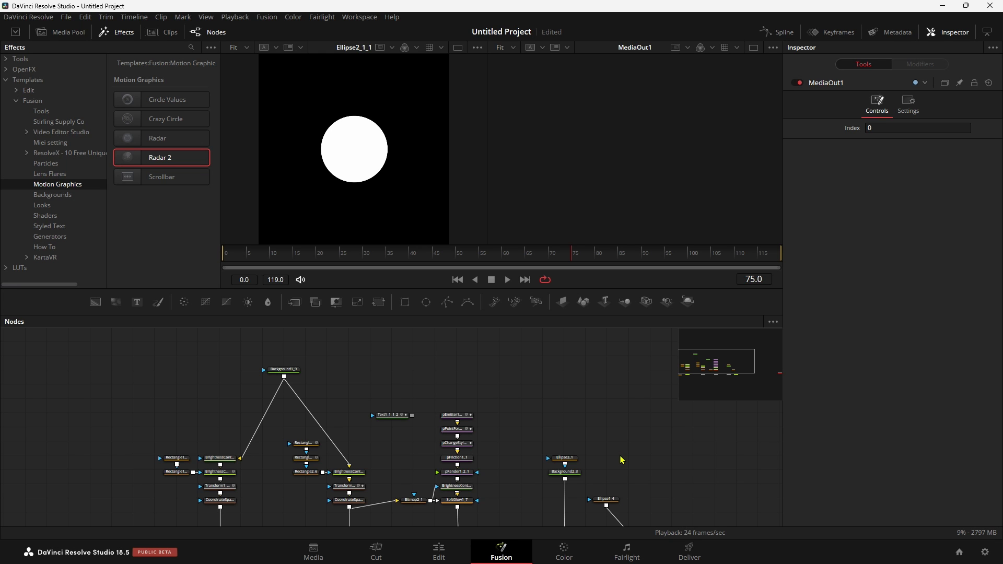
pyautogui.hotkey('ctrl', 'shift', 'f')
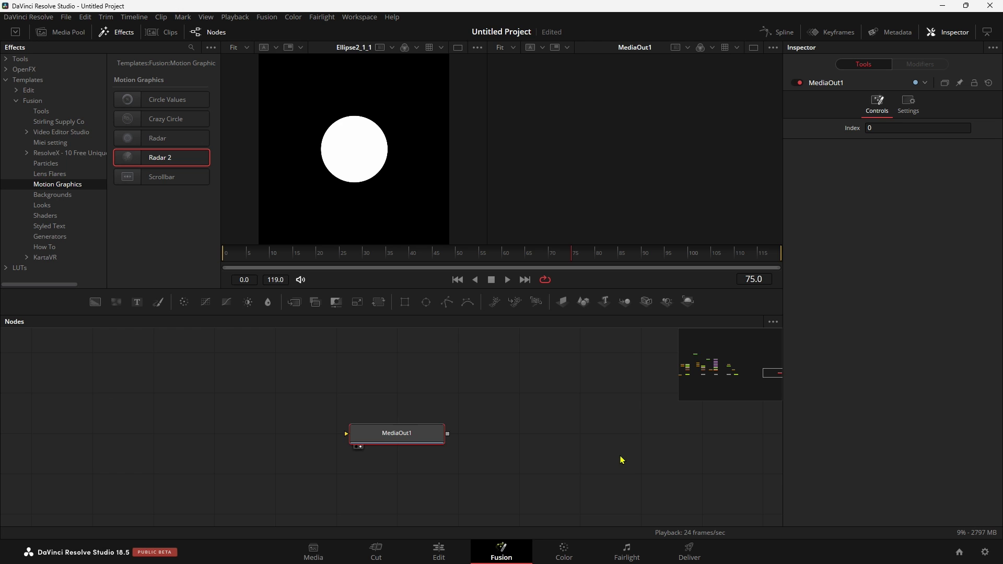
pyautogui.hotkey('ctrl', 'f')
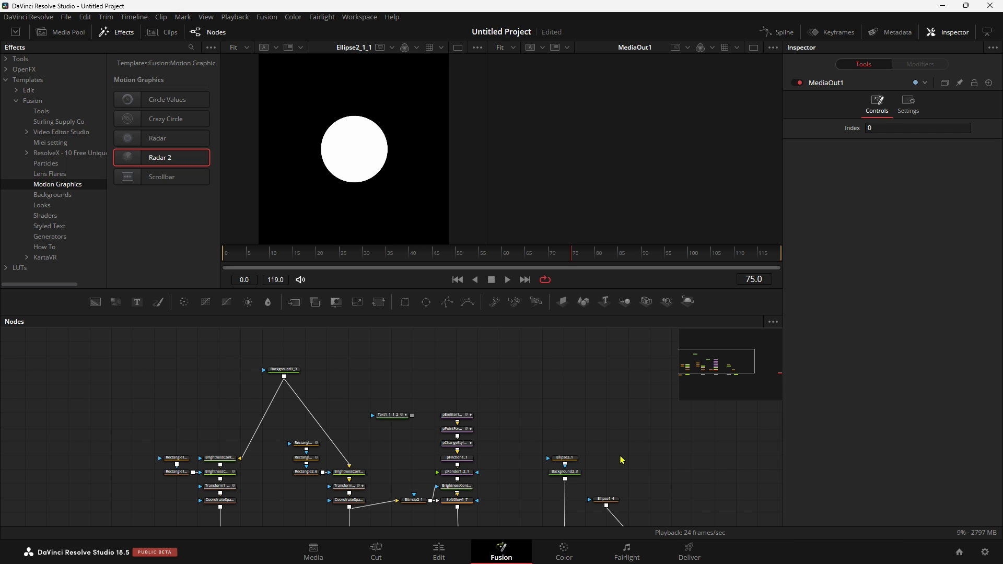
# Show Background1_9 in the first viewer and reduce that viewer's zoom to 25%.
pyautogui.moveTo(622, 460); pyautogui.dragTo(561, 449)
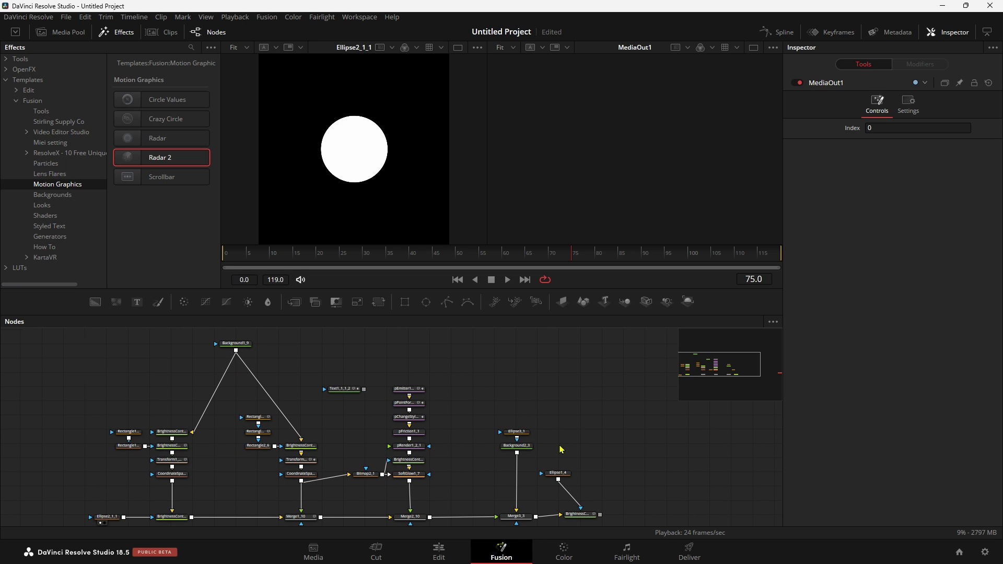
pyautogui.moveTo(268, 456); pyautogui.dragTo(334, 453)
pyautogui.click(296, 341)
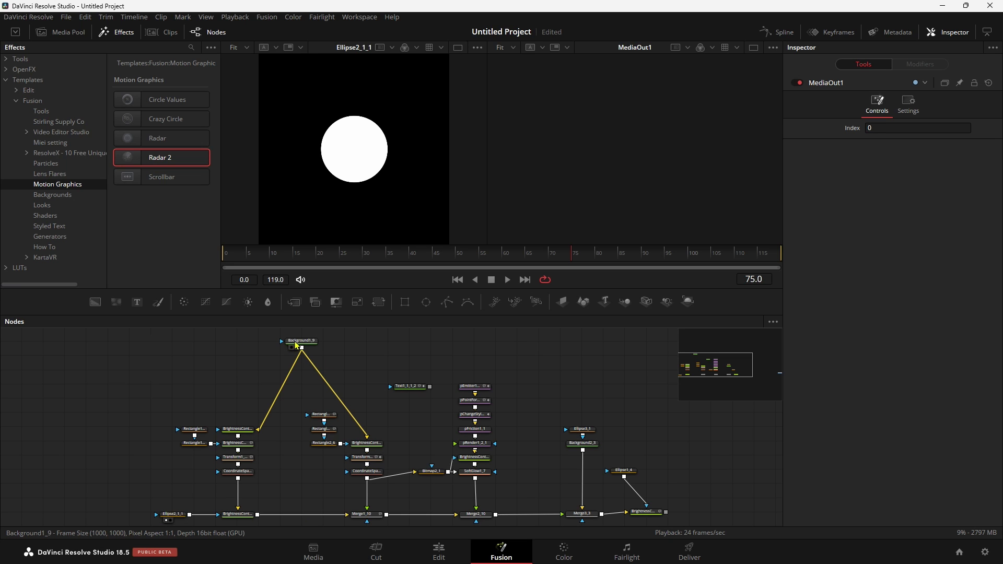
pyautogui.scroll(1, 296, 345)
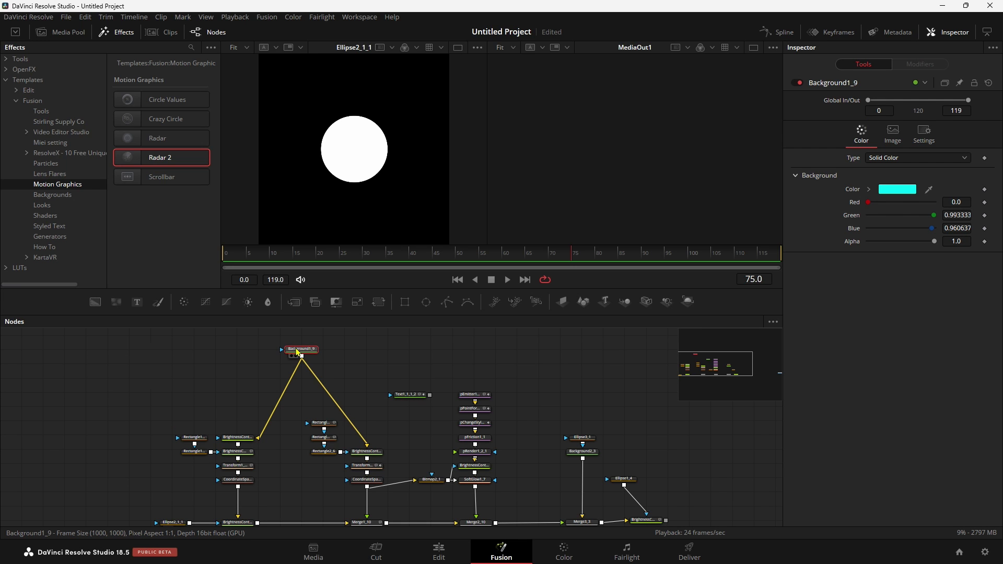
pyautogui.scroll(4, 299, 354)
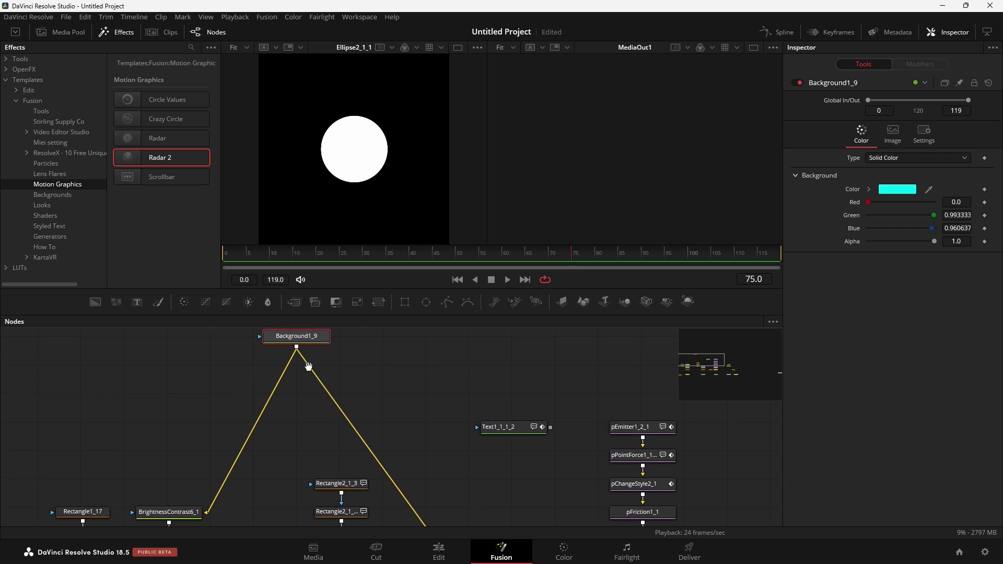
pyautogui.press('1')
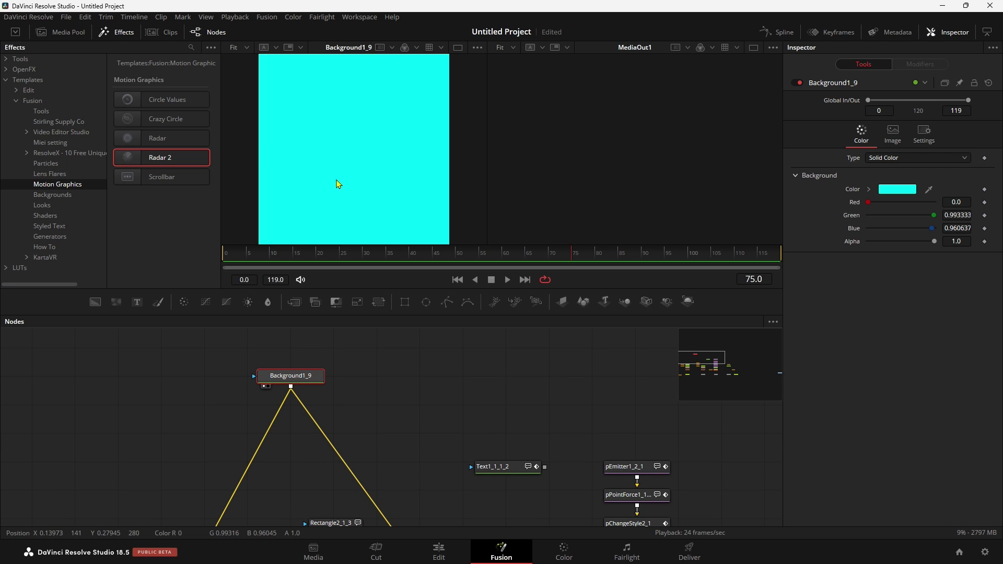
pyautogui.scroll(-1, 368, 198)
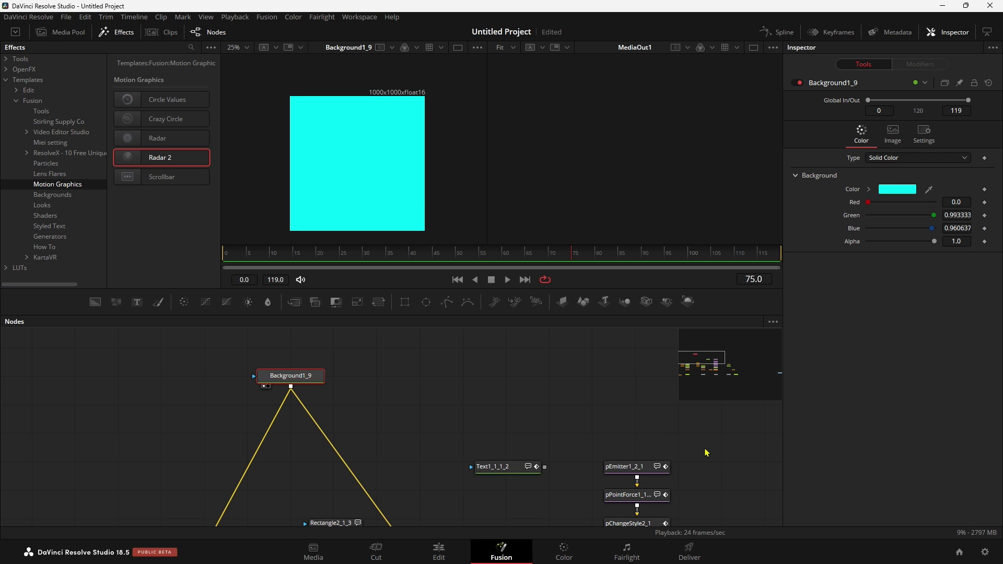
# Add a Background node in the empty area above MediaOut1 and show it in the second viewer.
pyautogui.moveTo(707, 453); pyautogui.dragTo(352, 407)
pyautogui.moveTo(660, 474)
pyautogui.mouseDown()
pyautogui.moveTo(526, 421)
pyautogui.moveTo(361, 375)
pyautogui.mouseUp()
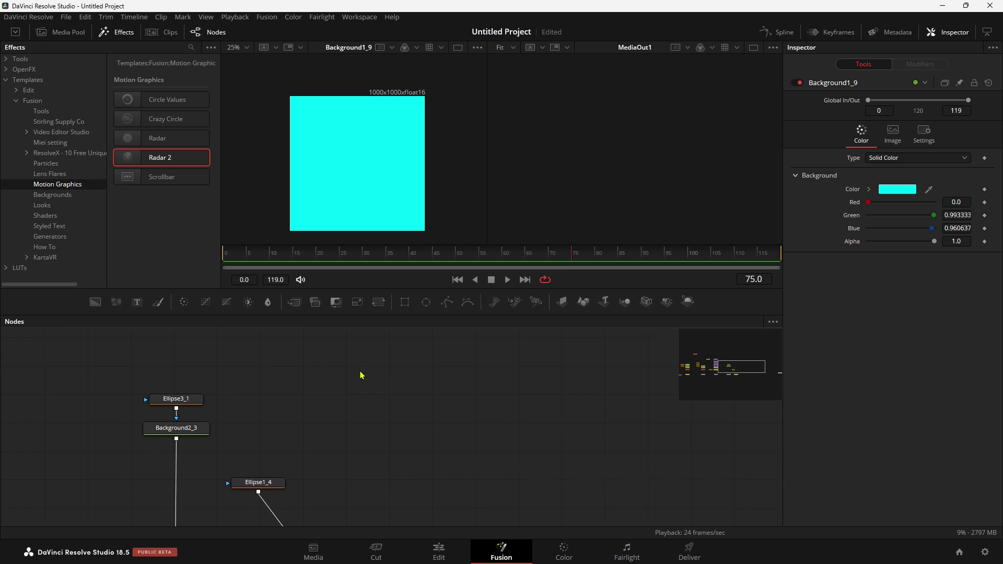
pyautogui.hscroll(15, 361, 375)
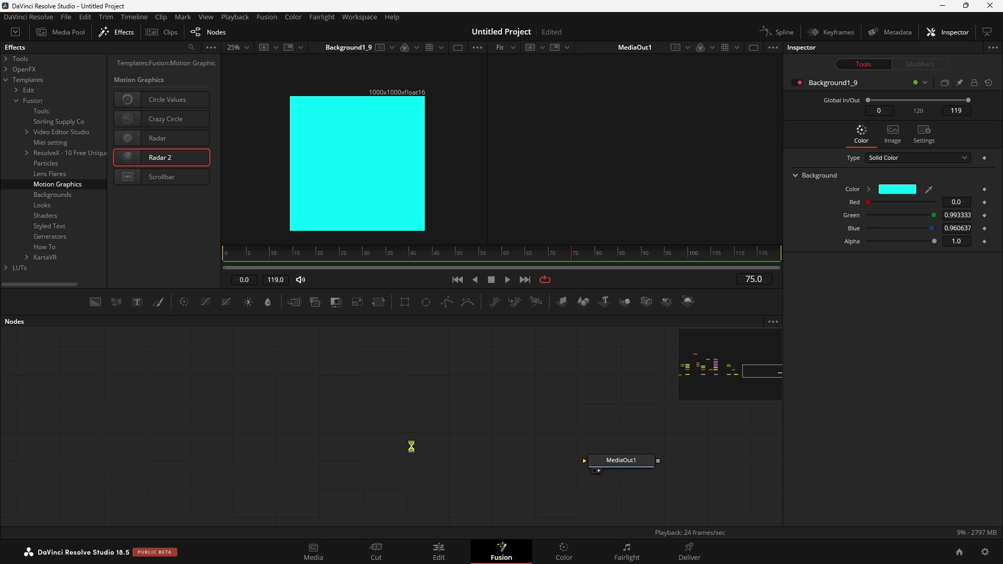
pyautogui.scroll(4, 409, 447)
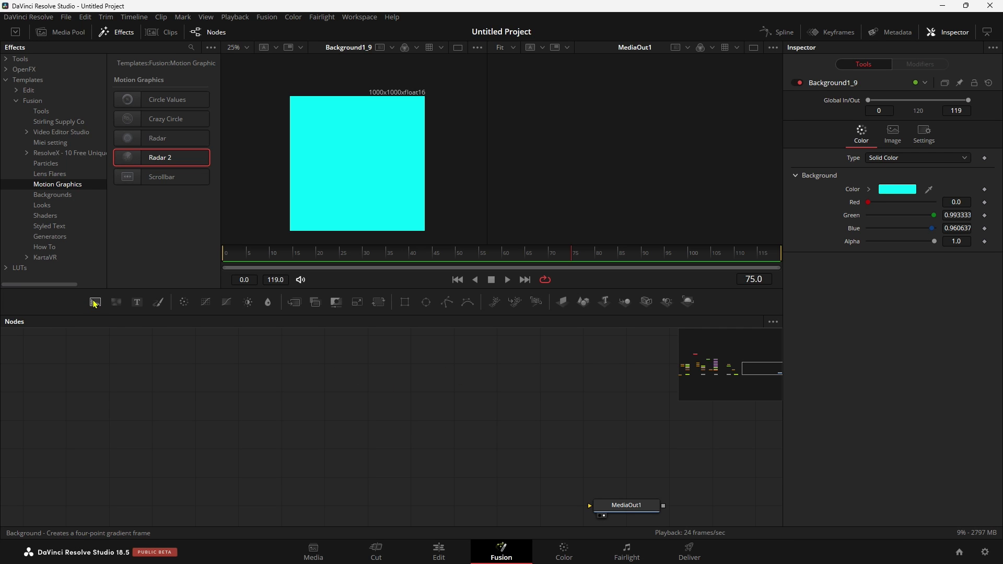
pyautogui.moveTo(95, 303); pyautogui.dragTo(442, 374)
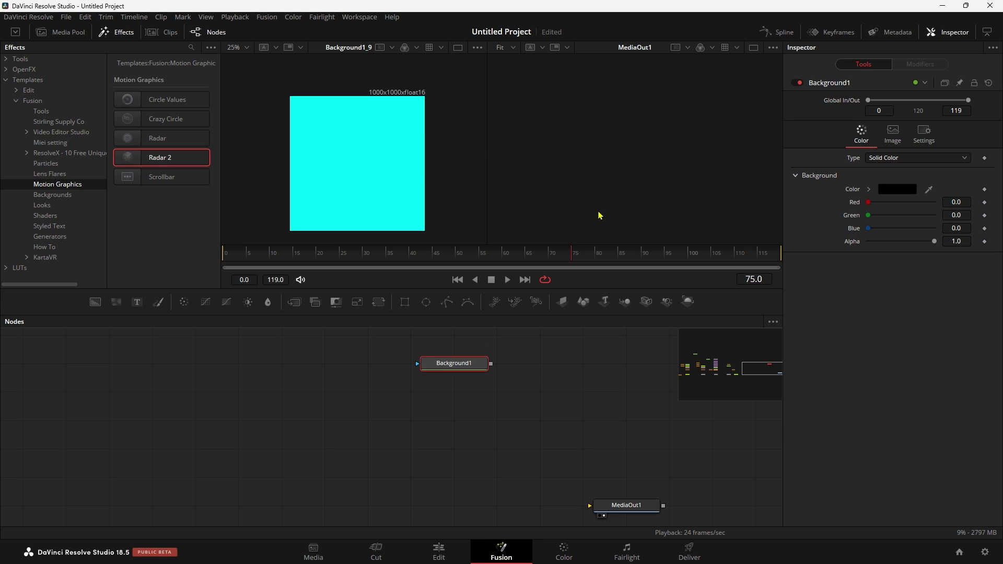
pyautogui.press('2')
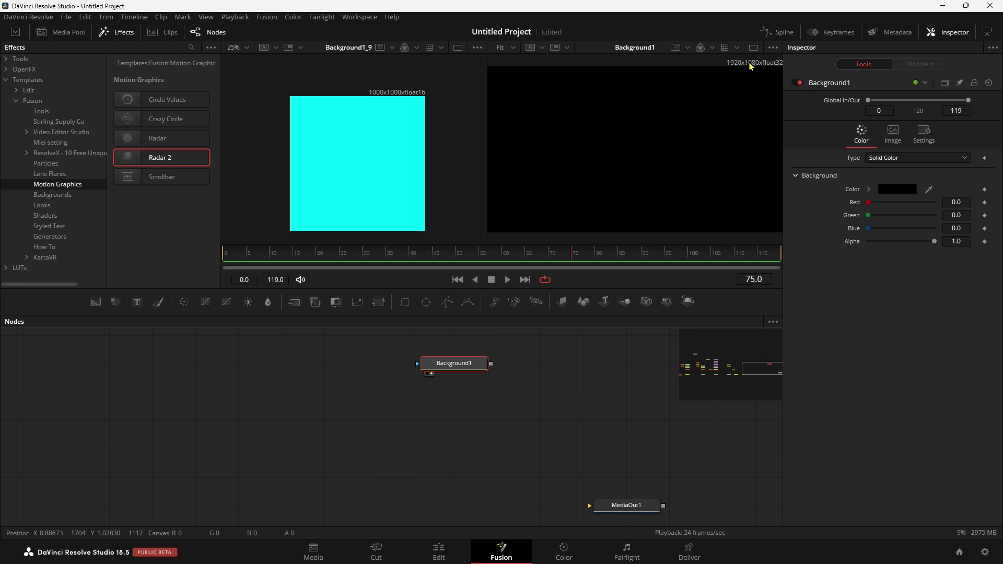
# Turn off Auto Resolution for Background1 and set its width and height to 1000.
pyautogui.click(892, 137)
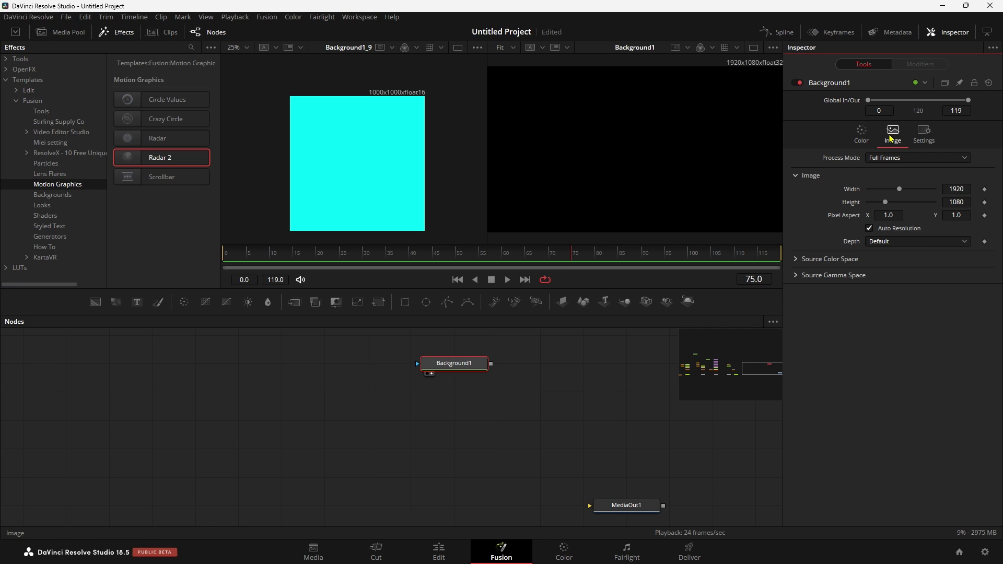
pyautogui.click(869, 229)
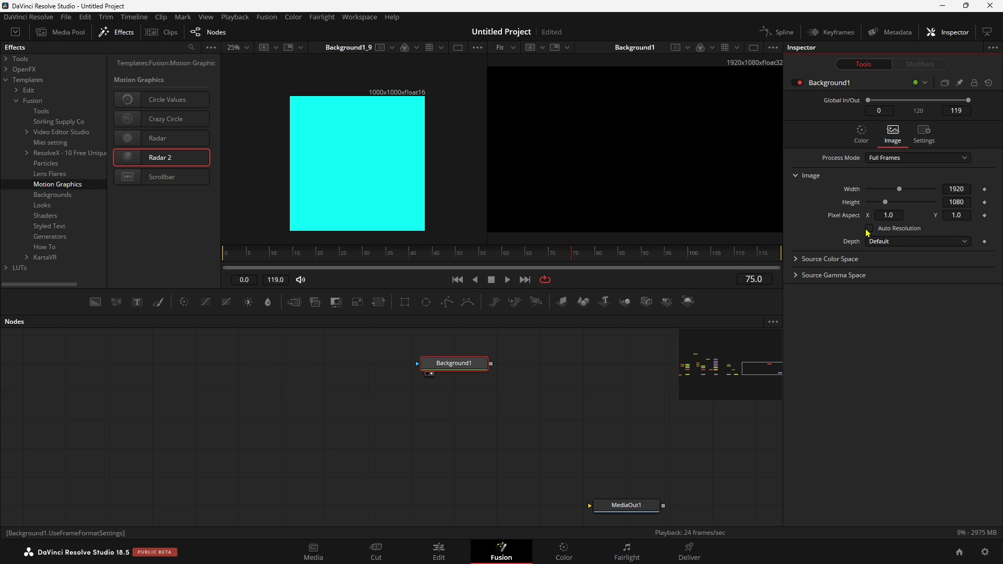
pyautogui.click(968, 189)
pyautogui.write('1000')
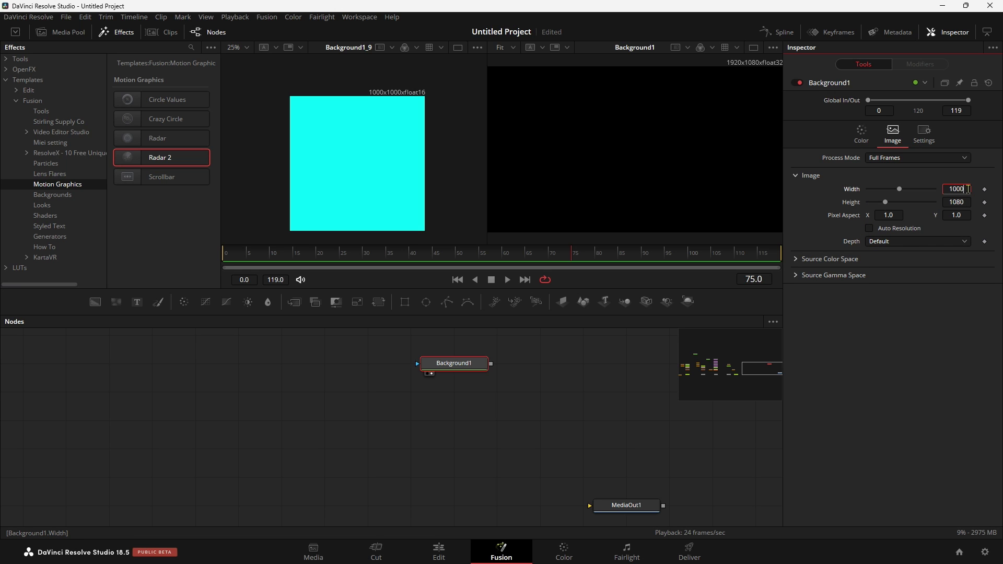
pyautogui.click(968, 201)
pyautogui.write('10')
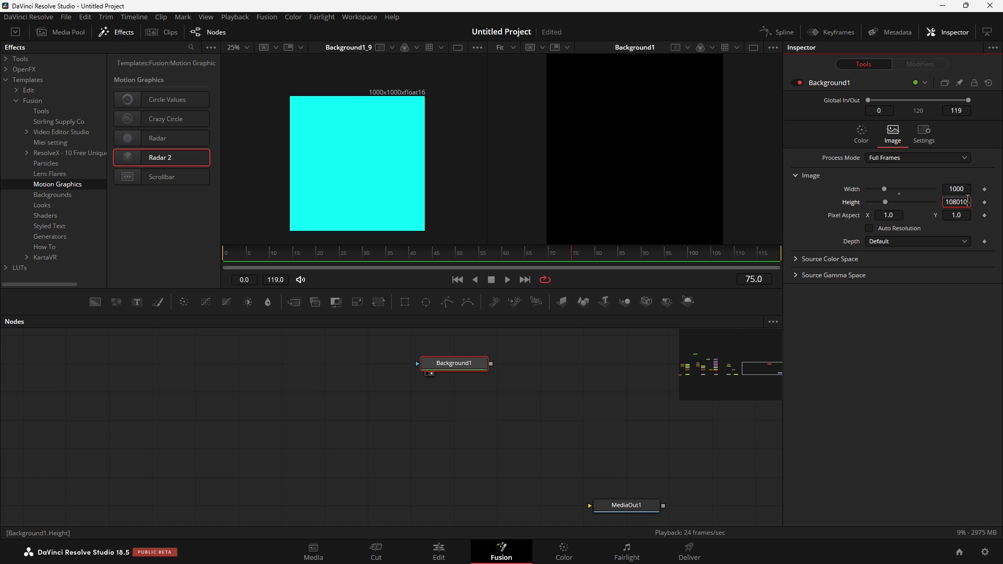
pyautogui.press('BackSpace')
pyautogui.press('BackSpace')
pyautogui.press('BackSpace')
pyautogui.press('BackSpace')
pyautogui.write('00')
pyautogui.press('Tab')
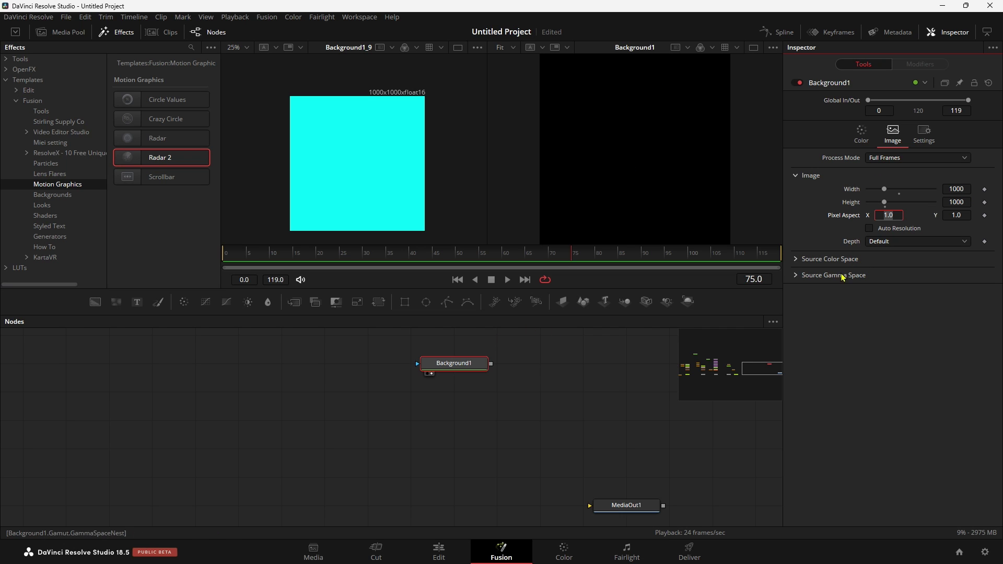
# Sample Background1's color from the cyan Background1_9 image, then zoom the second viewer to 25% and align its image with the first.
pyautogui.click(860, 137)
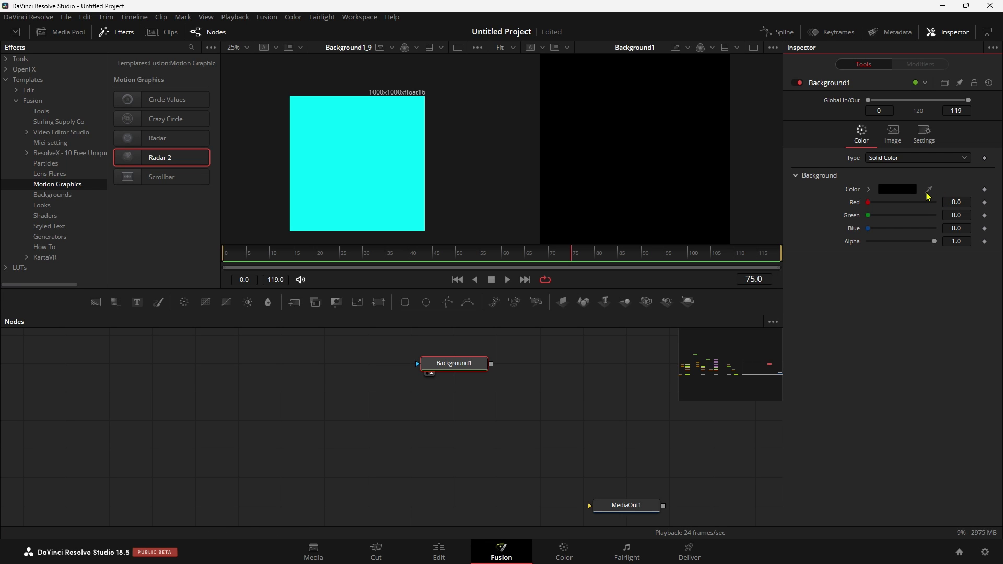
pyautogui.moveTo(929, 189); pyautogui.dragTo(345, 148)
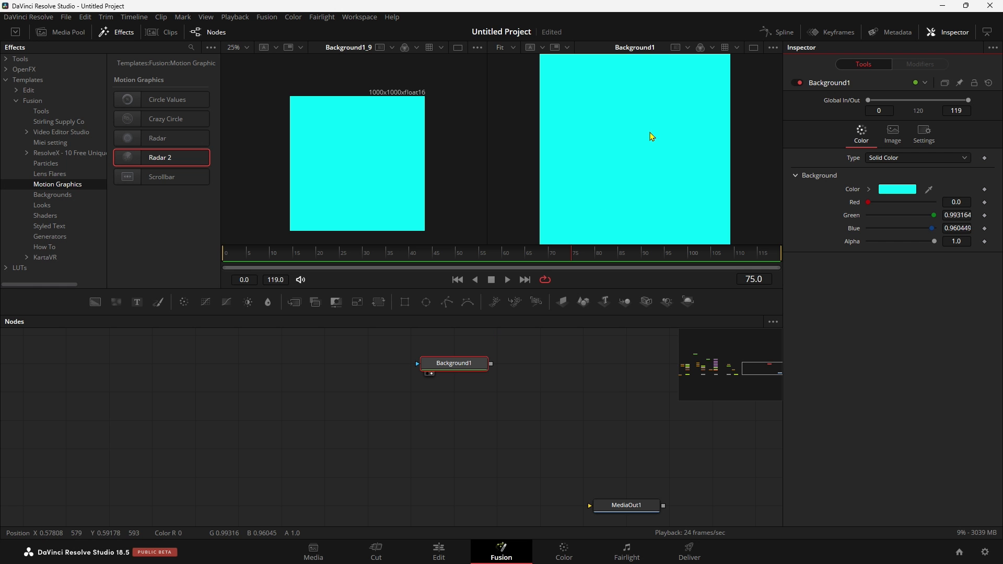
pyautogui.scroll(-1, 650, 132)
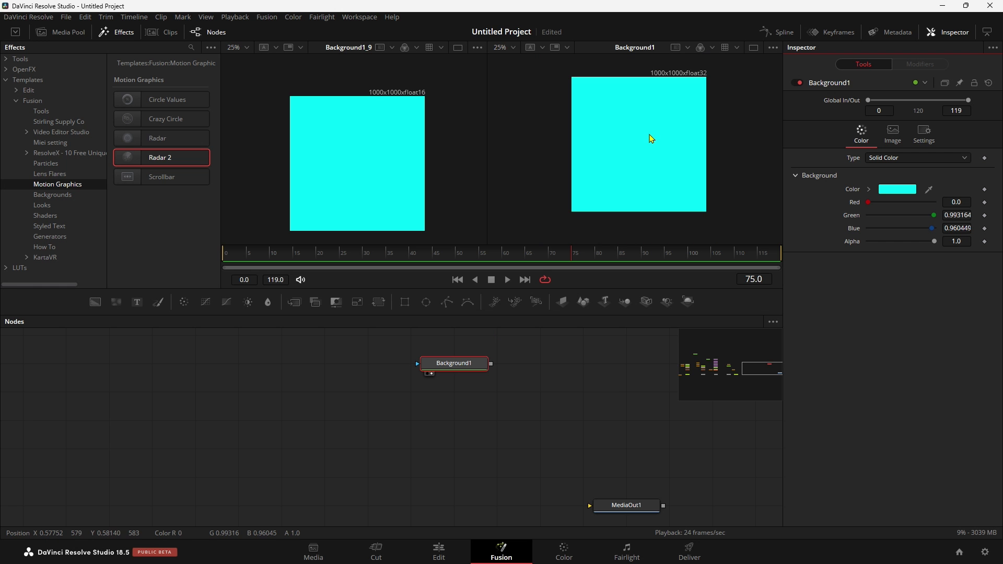
pyautogui.moveTo(645, 145); pyautogui.dragTo(636, 167)
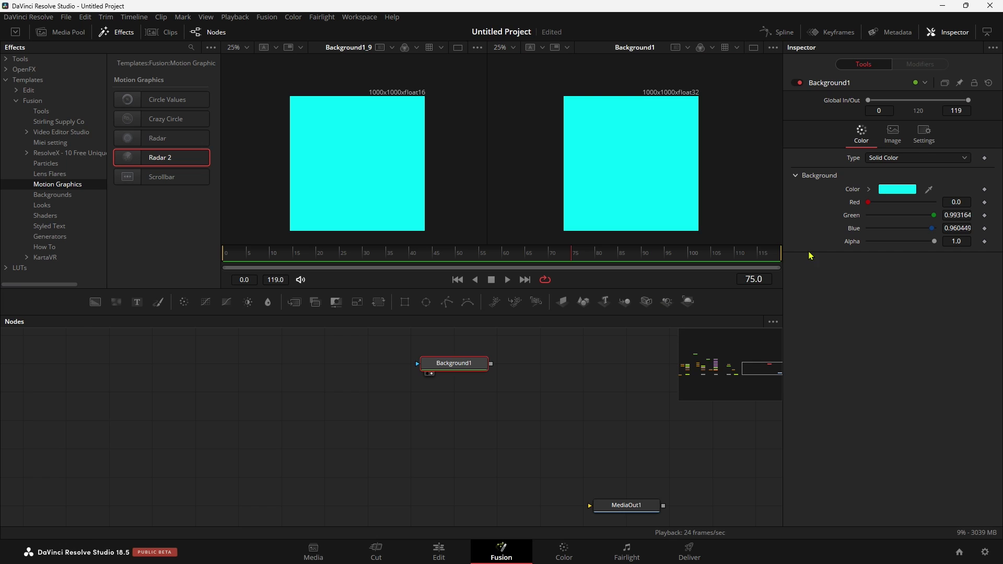
# Set Background1's image depth to float16.
pyautogui.click(894, 134)
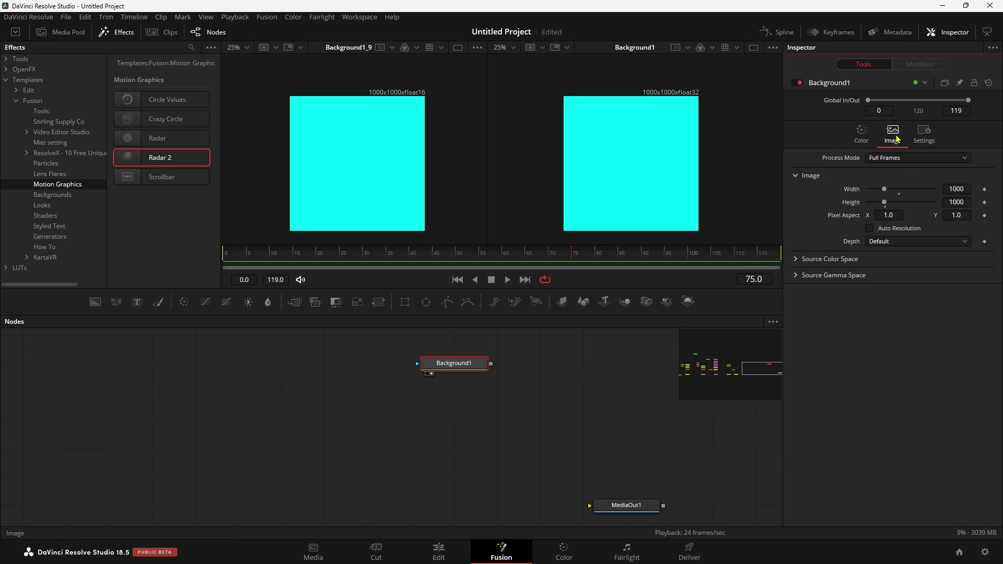
pyautogui.click(891, 242)
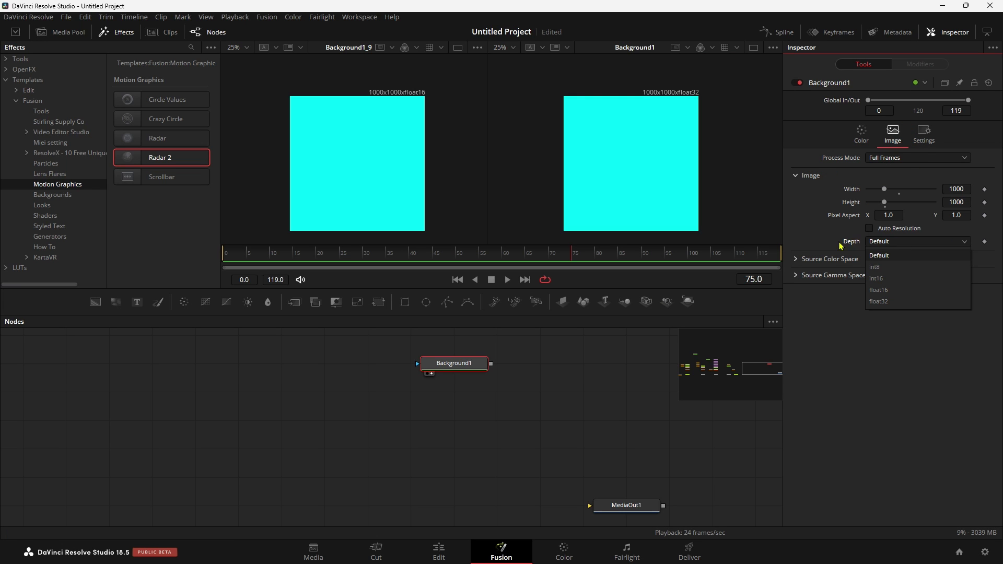
pyautogui.click(855, 244)
pyautogui.click(899, 244)
pyautogui.click(880, 290)
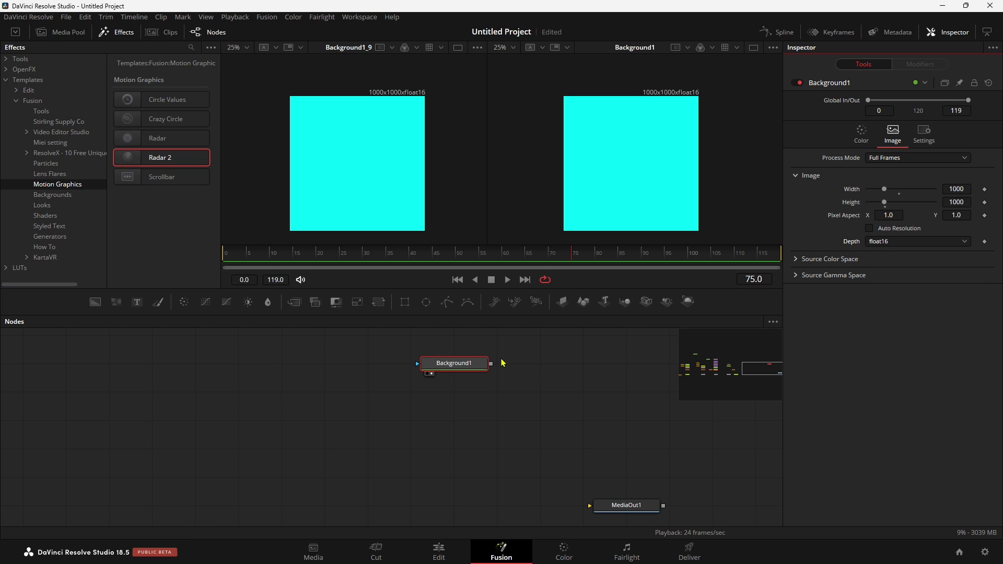
# Go back to the template's node tree and examine which node Background1_9 feeds and that node's type and image format.
pyautogui.click(472, 366)
pyautogui.moveTo(357, 405); pyautogui.dragTo(357, 405)
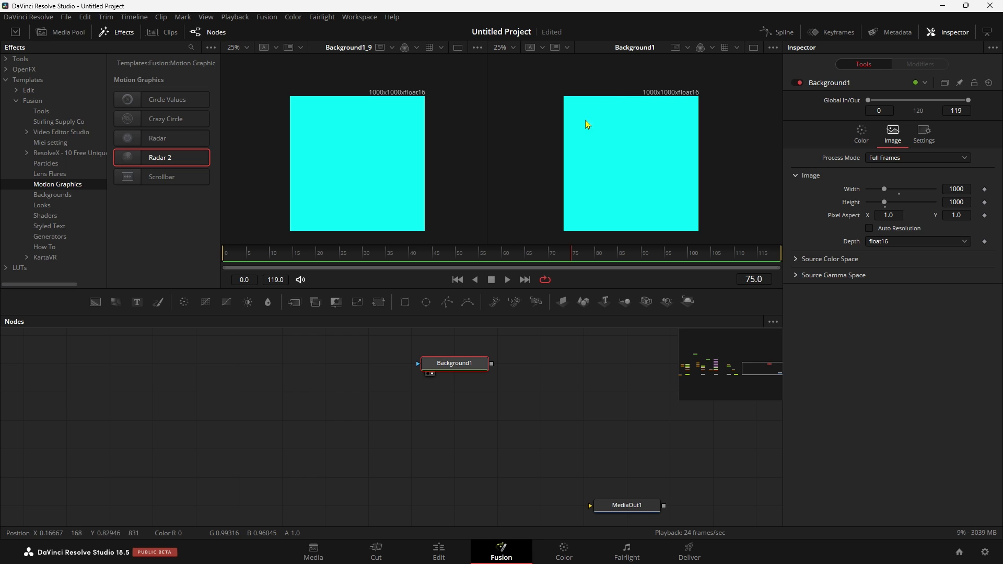
pyautogui.moveTo(293, 424); pyautogui.dragTo(500, 412)
pyautogui.moveTo(329, 421); pyautogui.dragTo(538, 379)
pyautogui.hscroll(-3, 258, 420)
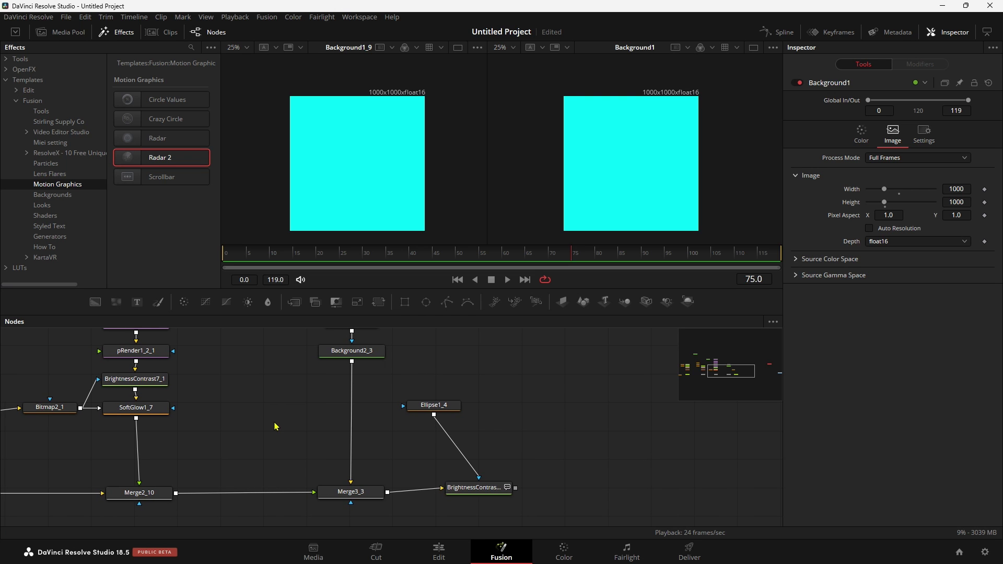
pyautogui.scroll(-3, 277, 427)
pyautogui.scroll(4, 272, 428)
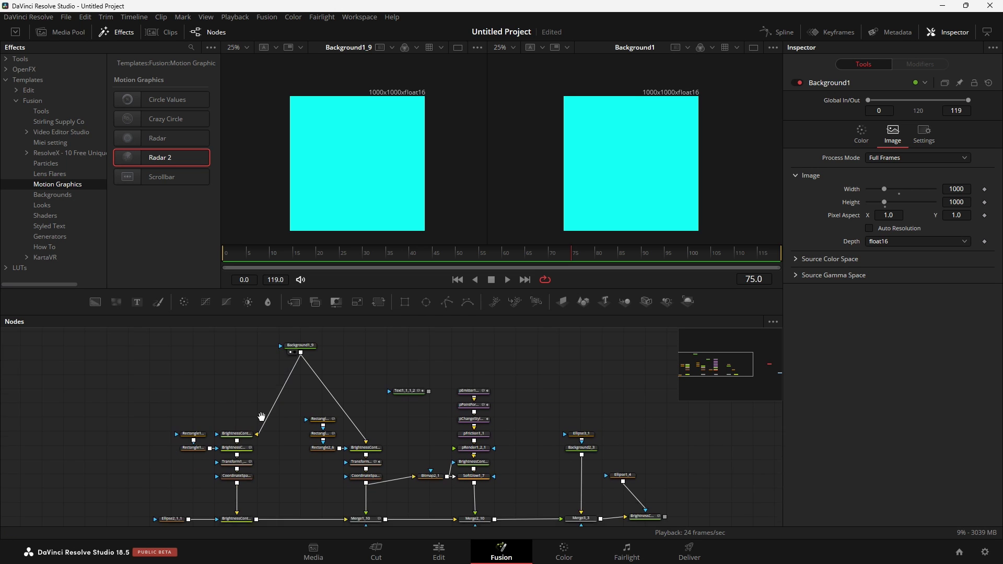
pyautogui.moveTo(336, 396); pyautogui.dragTo(337, 407)
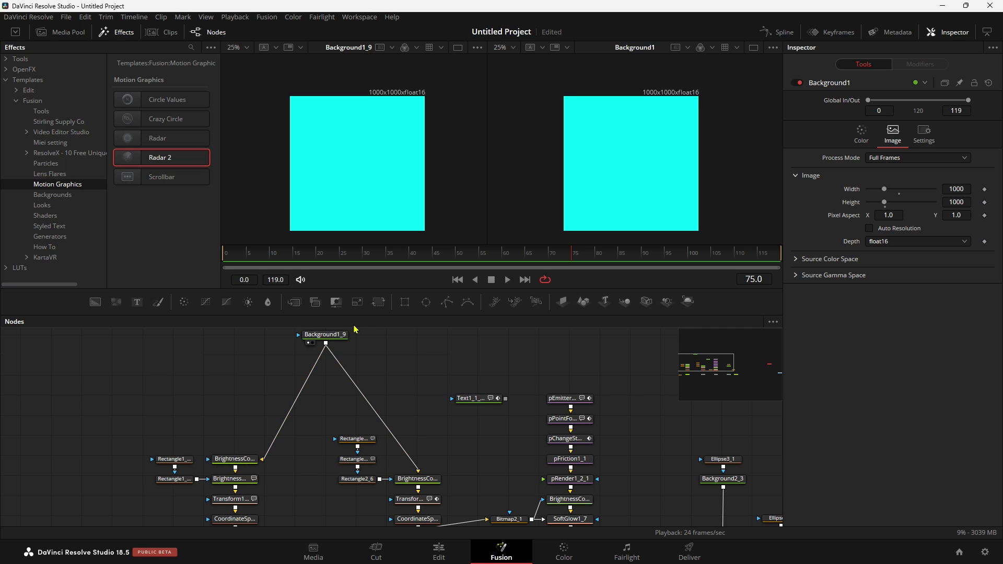
pyautogui.moveTo(232, 460)
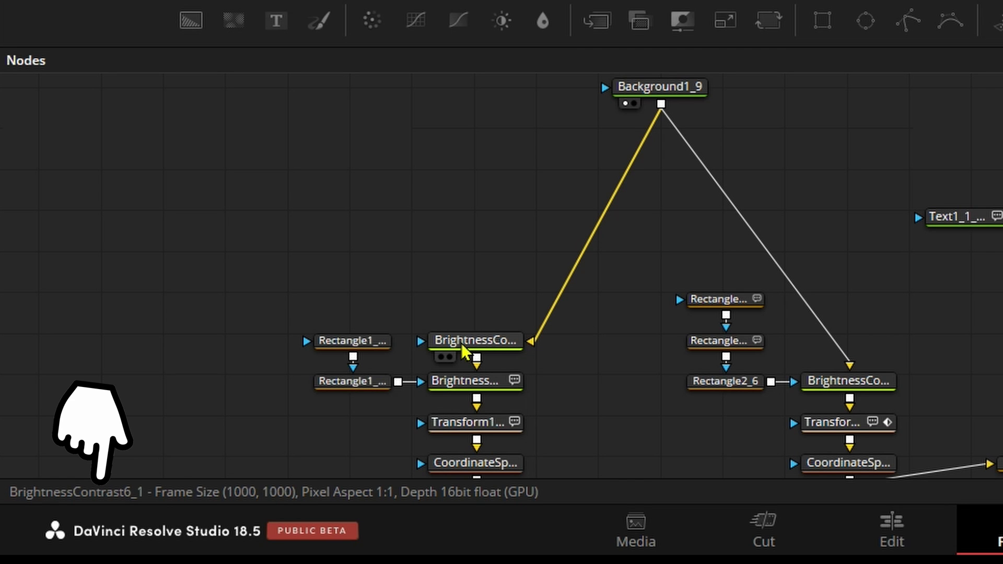
pyautogui.moveTo(465, 356)
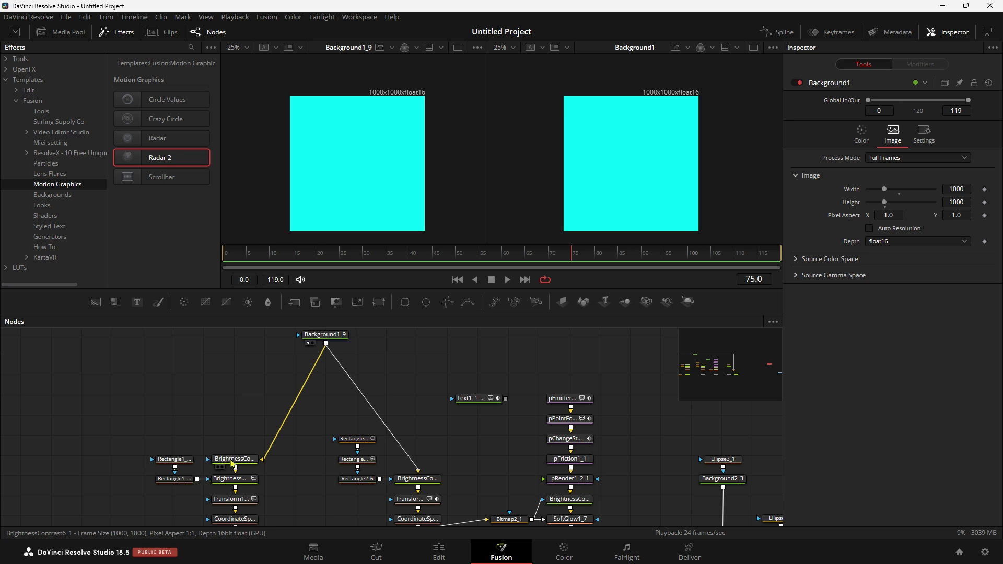
# Add a Brightness / Contrast node below Background1 and connect Background1's output to its main input.
pyautogui.moveTo(598, 451); pyautogui.dragTo(245, 454)
pyautogui.moveTo(568, 447); pyautogui.dragTo(259, 394)
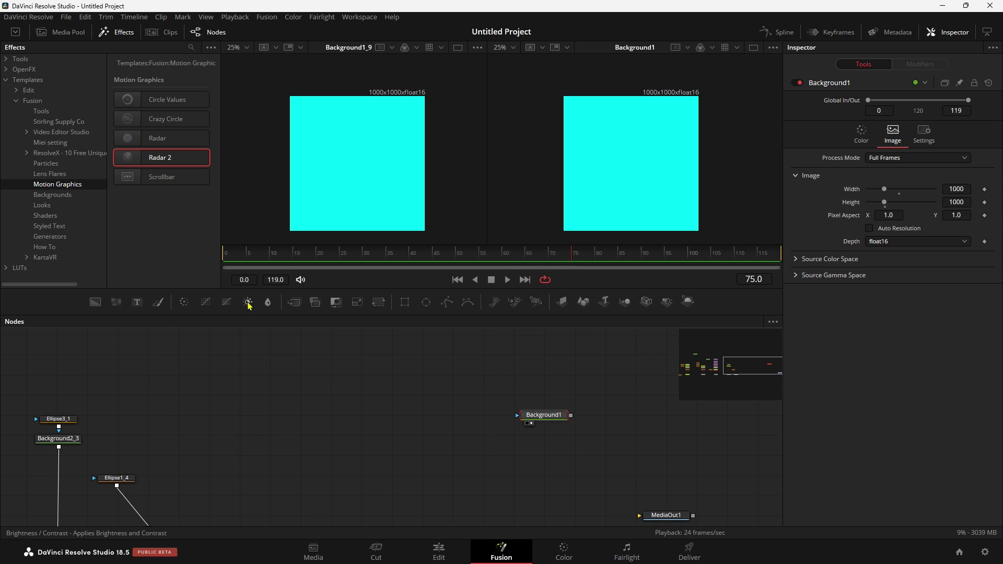
pyautogui.moveTo(248, 303); pyautogui.dragTo(524, 478)
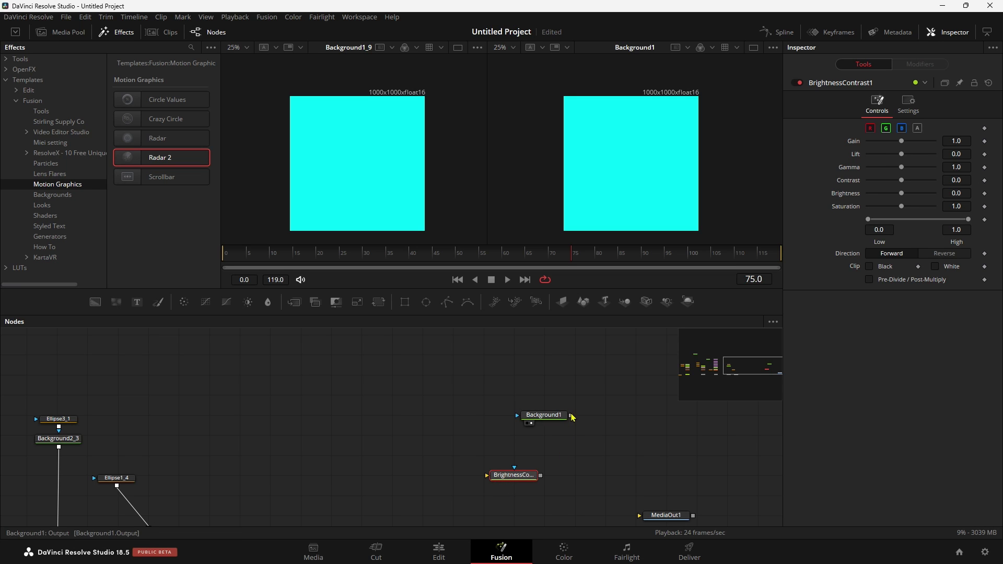
pyautogui.moveTo(571, 416); pyautogui.dragTo(527, 479)
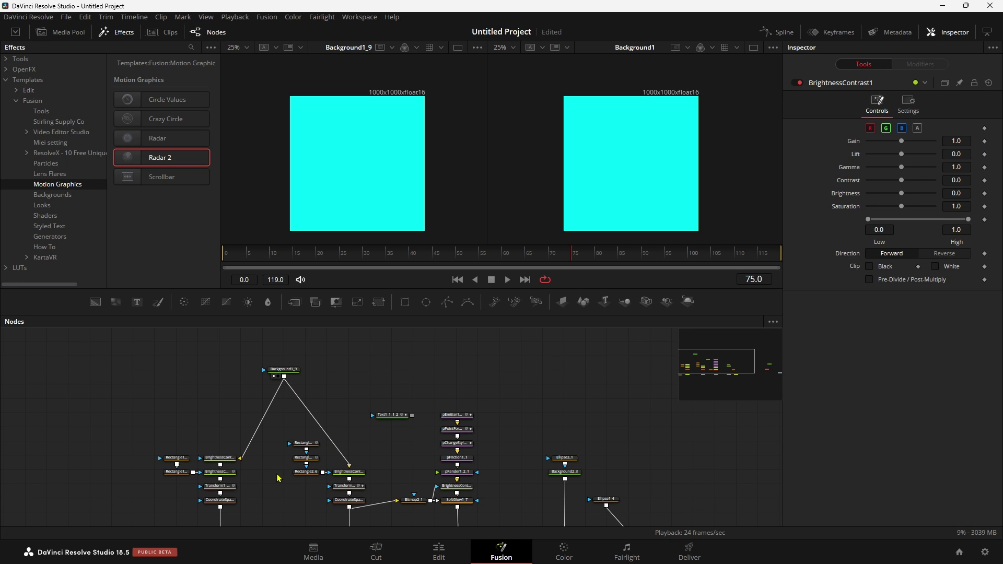
# Inspect the control values of BrightnessContrast6_1 in the template's node tree.
pyautogui.scroll(2, 277, 478)
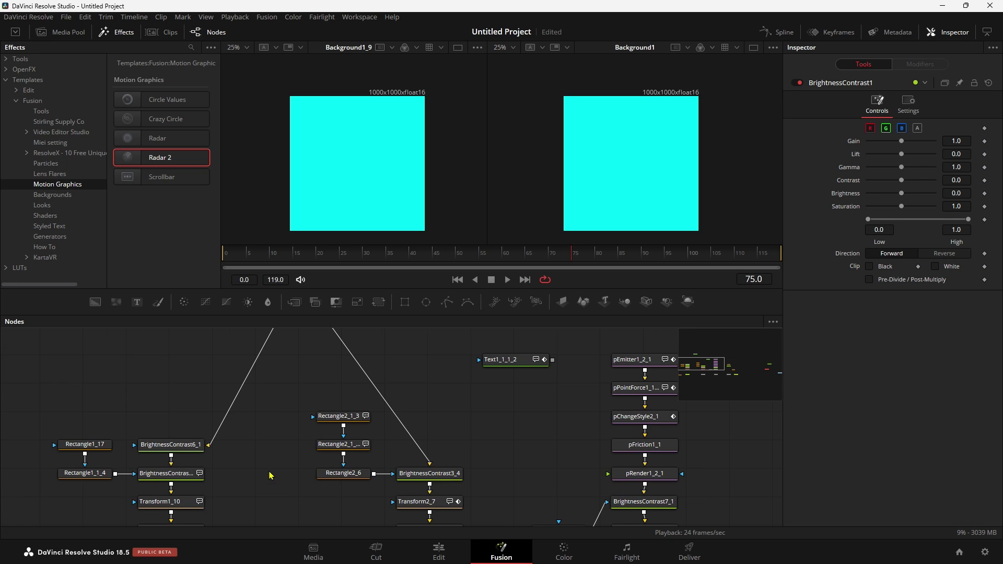
pyautogui.scroll(2, 240, 468)
pyautogui.click(249, 449)
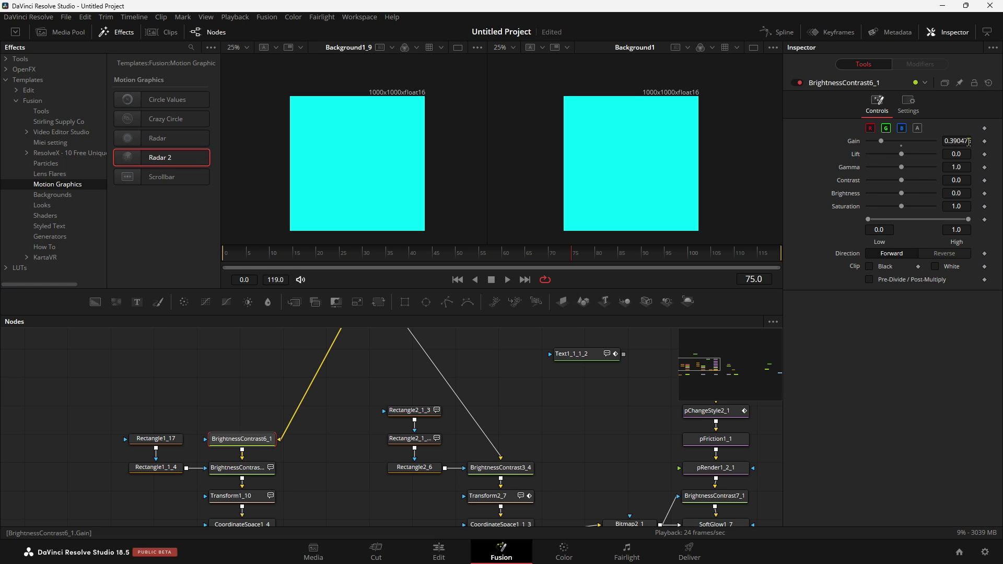
# View Background1_9 and then its connected BrightnessContrast6_1 in the first viewer to compare their color.
pyautogui.scroll(5, 318, 358)
pyautogui.click(319, 360)
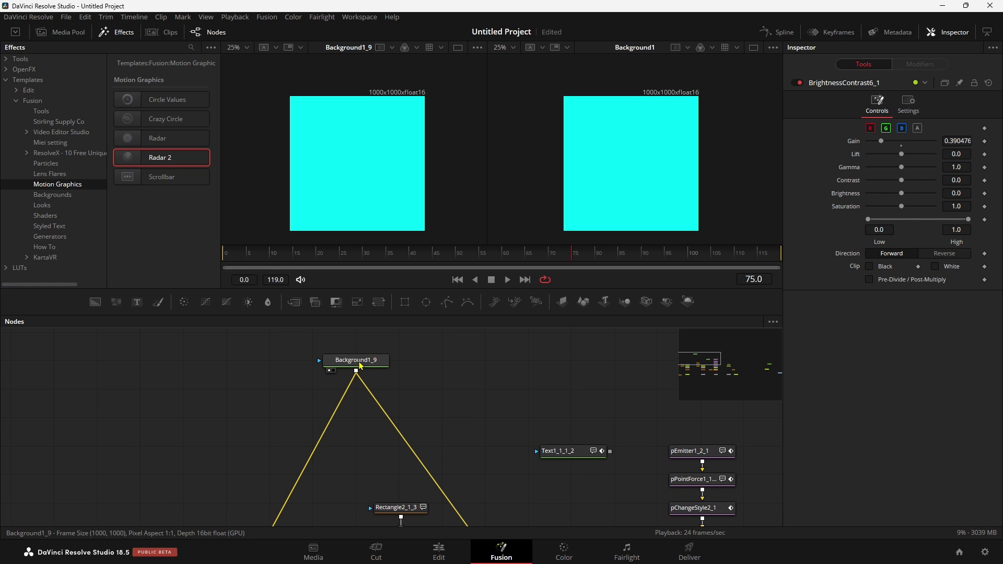
pyautogui.press('1')
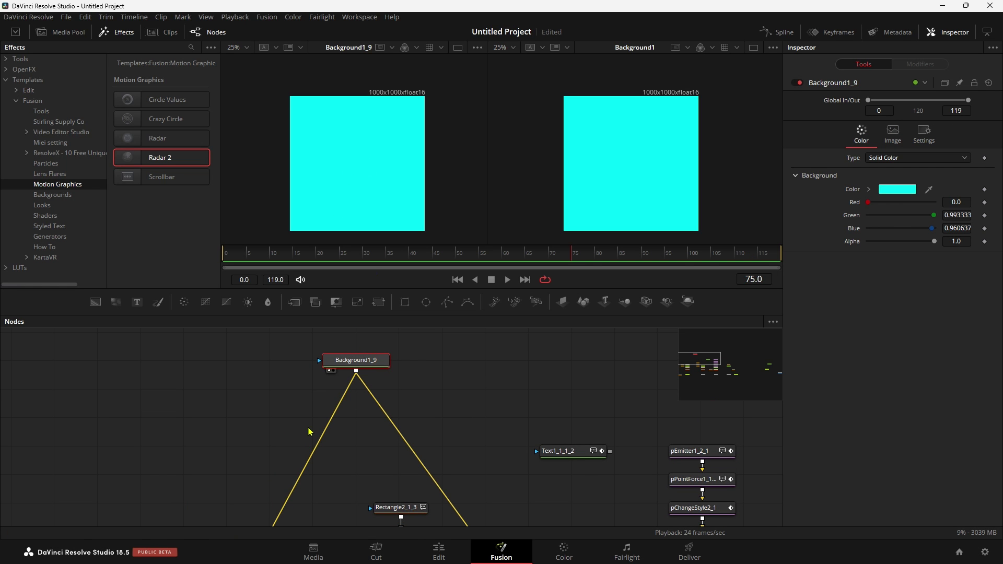
pyautogui.scroll(-2, 263, 464)
pyautogui.click(248, 498)
pyautogui.press('1')
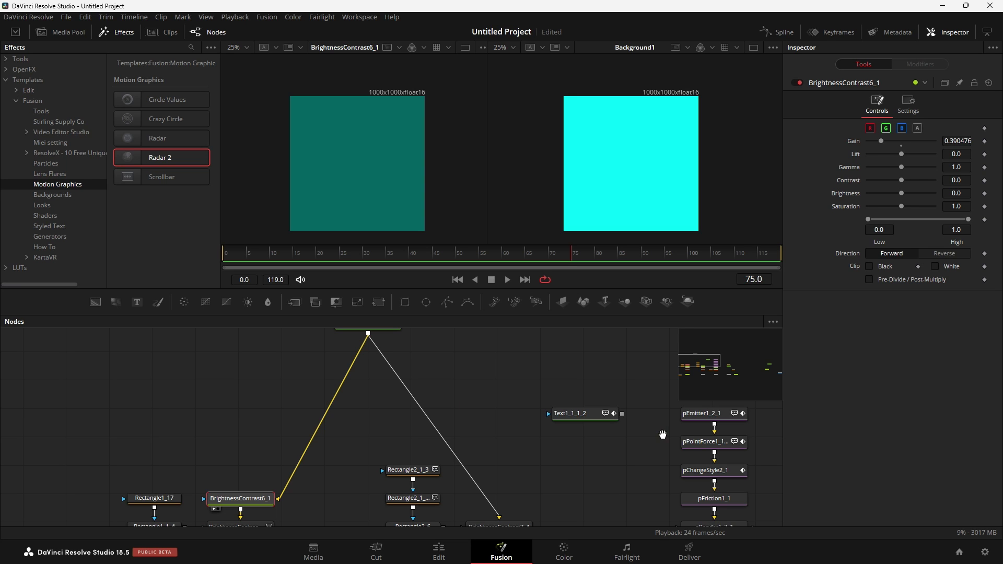
# Bookmark a close-up of Background1 and BrightnessContrast1 as BK2, and switch to the template tree view and back.
pyautogui.scroll(-3, 664, 439)
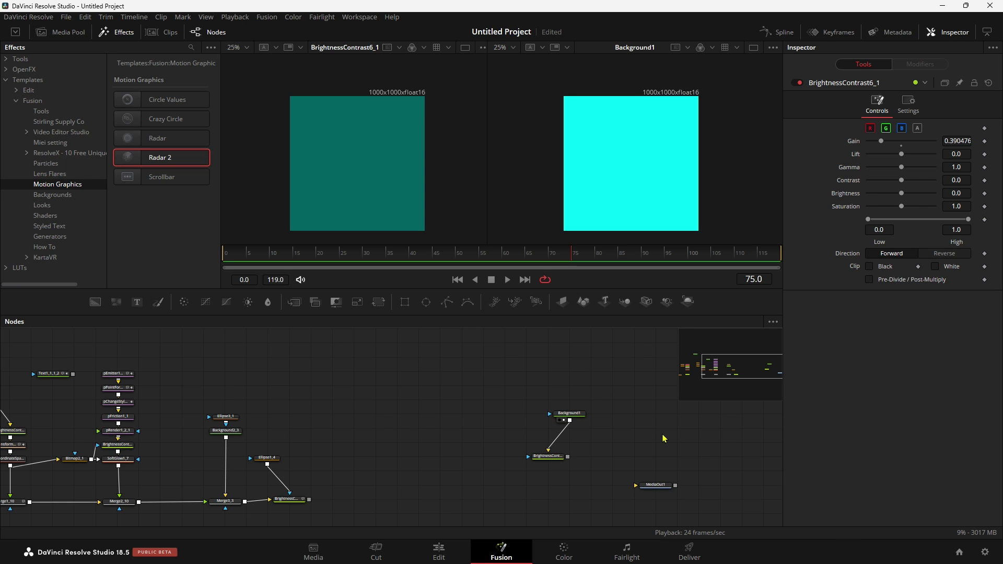
pyautogui.scroll(3, 616, 447)
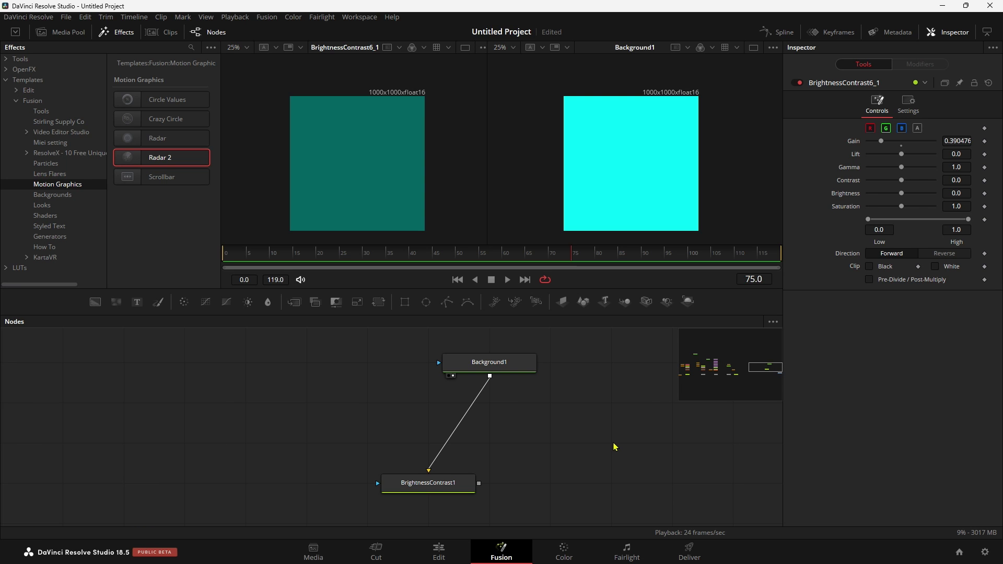
pyautogui.click(494, 364)
pyautogui.click(773, 321)
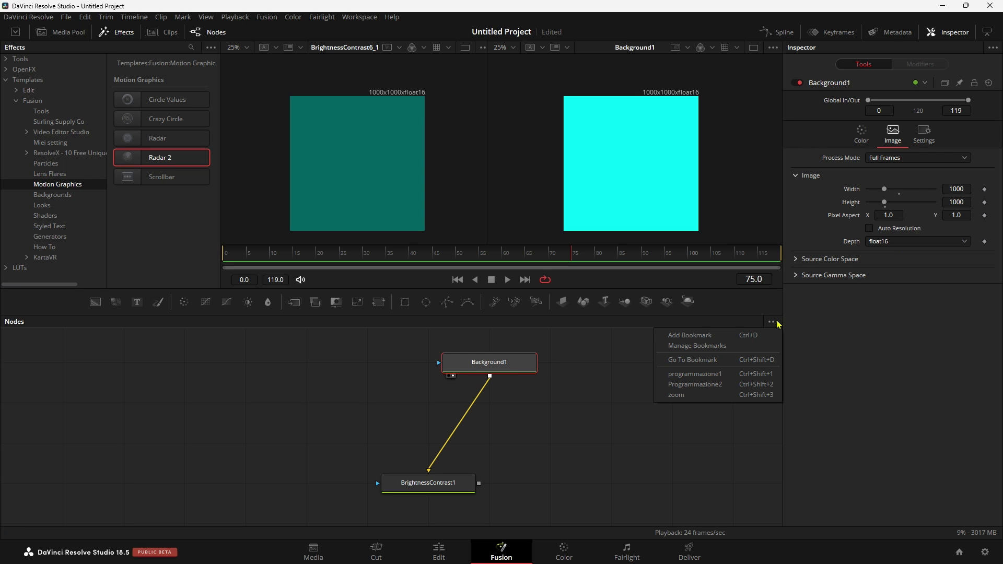
pyautogui.click(759, 336)
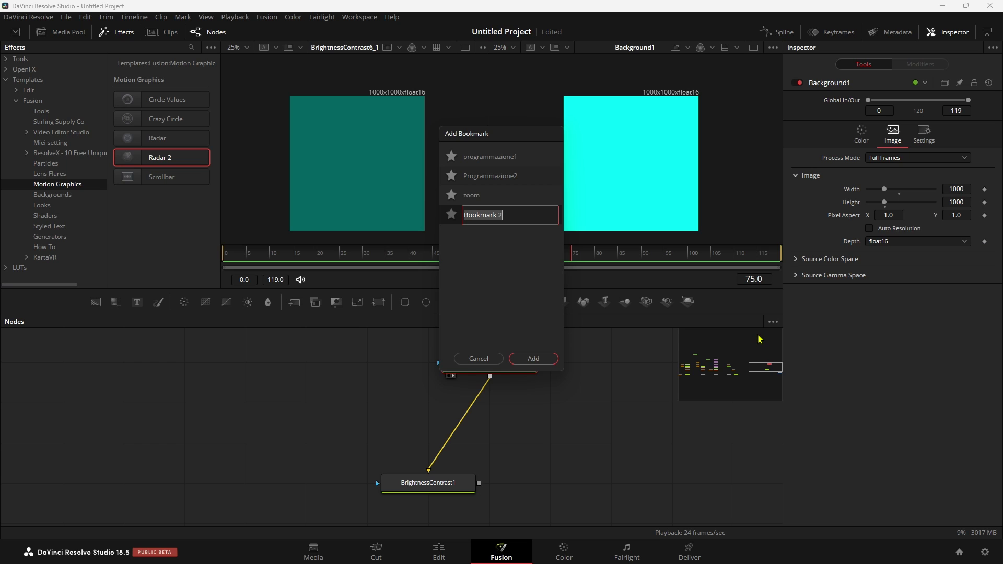
pyautogui.write('BK2')
pyautogui.press('Return')
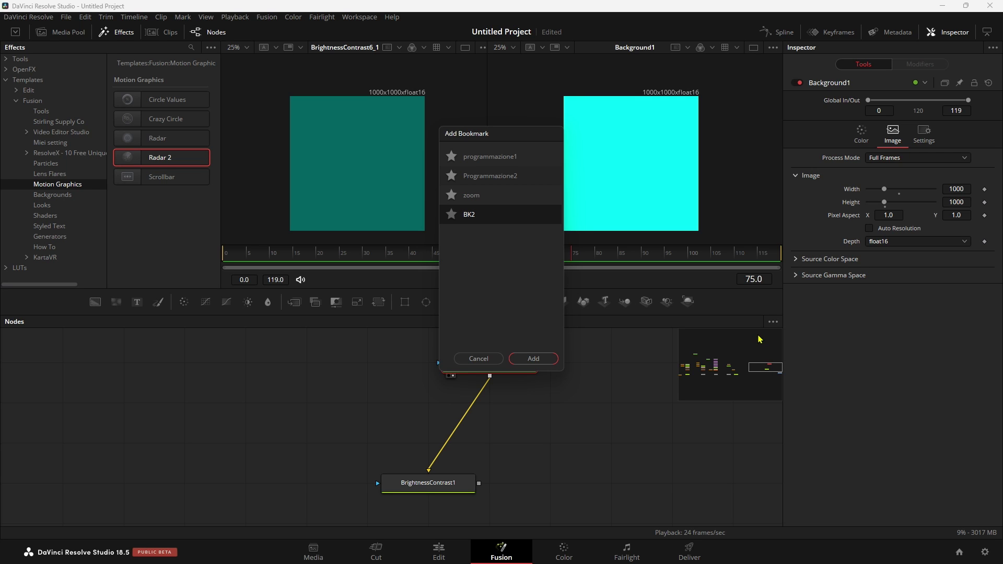
pyautogui.click(542, 358)
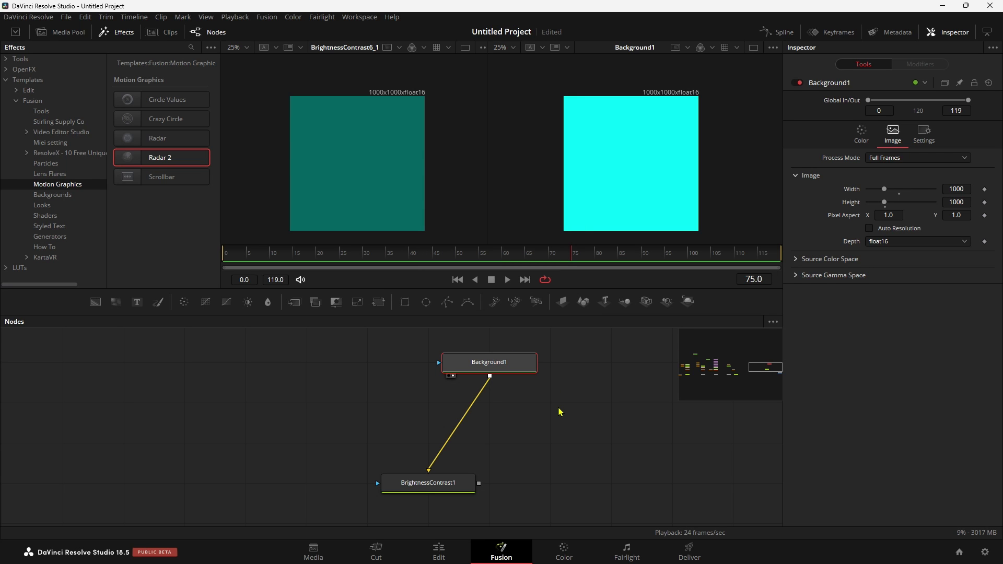
pyautogui.hotkey('shift', 'b')
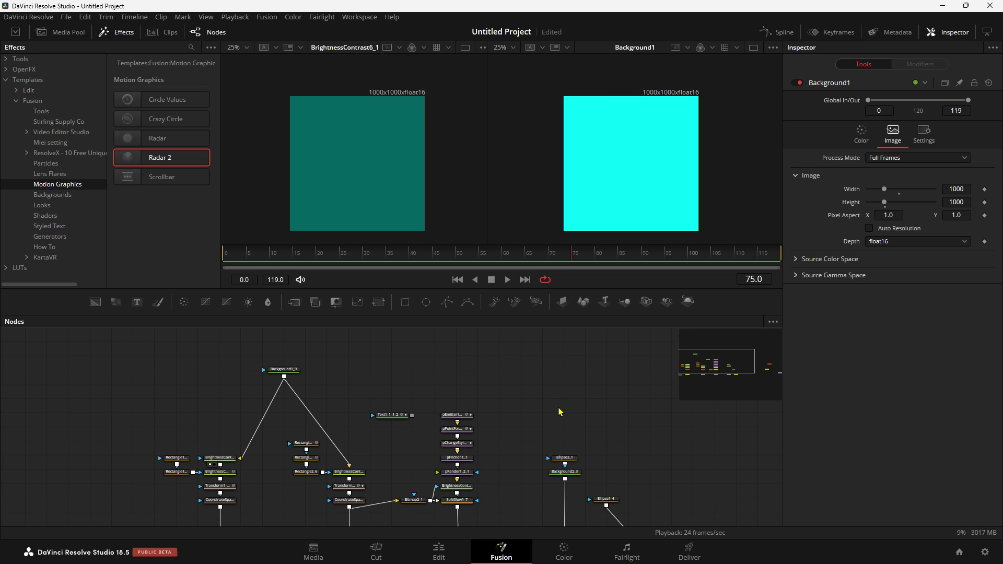
pyautogui.hotkey('shift', 'b')
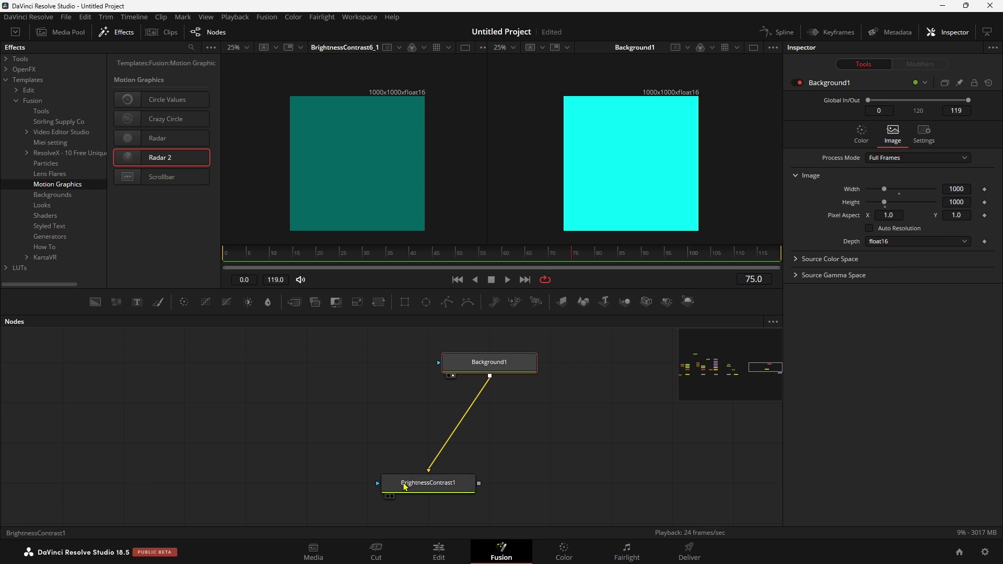
# Set BrightnessContrast1's Gain to 0.39 and show the node in the second viewer.
pyautogui.click(402, 484)
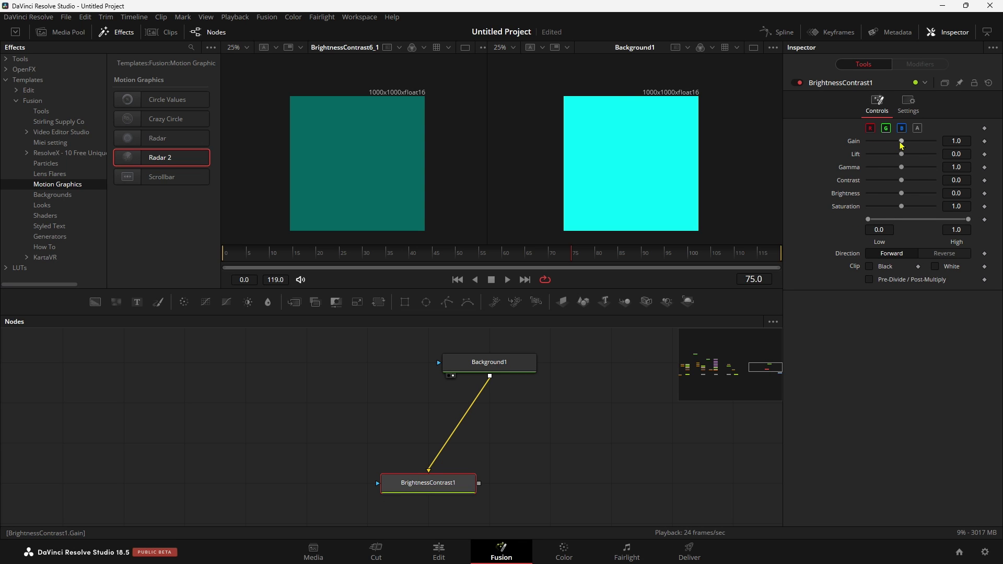
pyautogui.moveTo(901, 142); pyautogui.dragTo(894, 142)
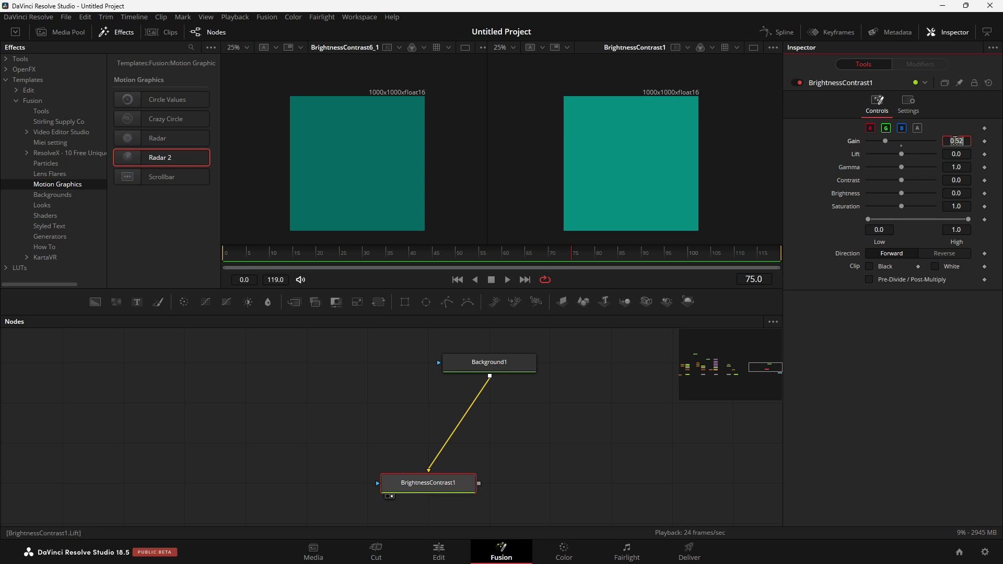
pyautogui.write('0.39')
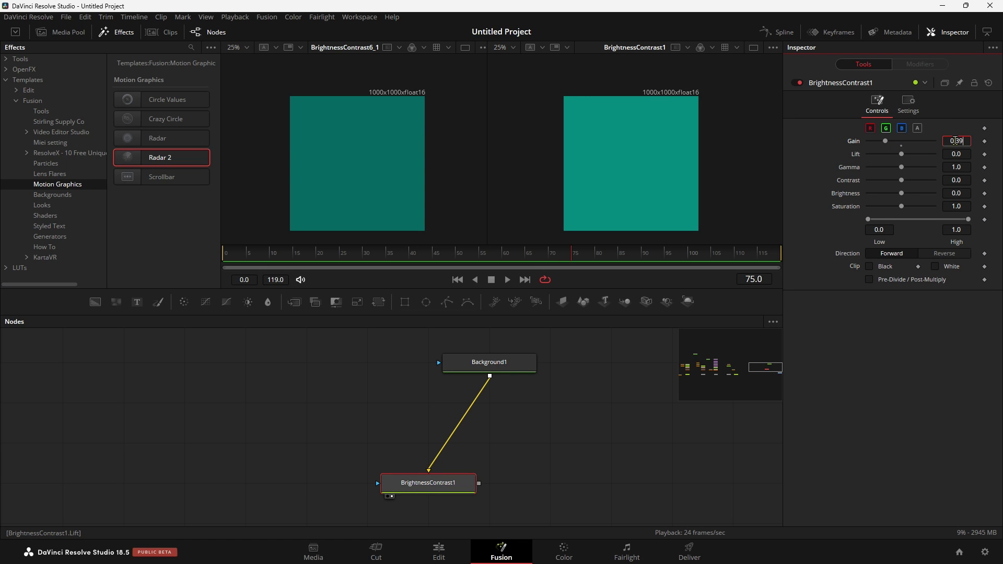
pyautogui.press('Tab')
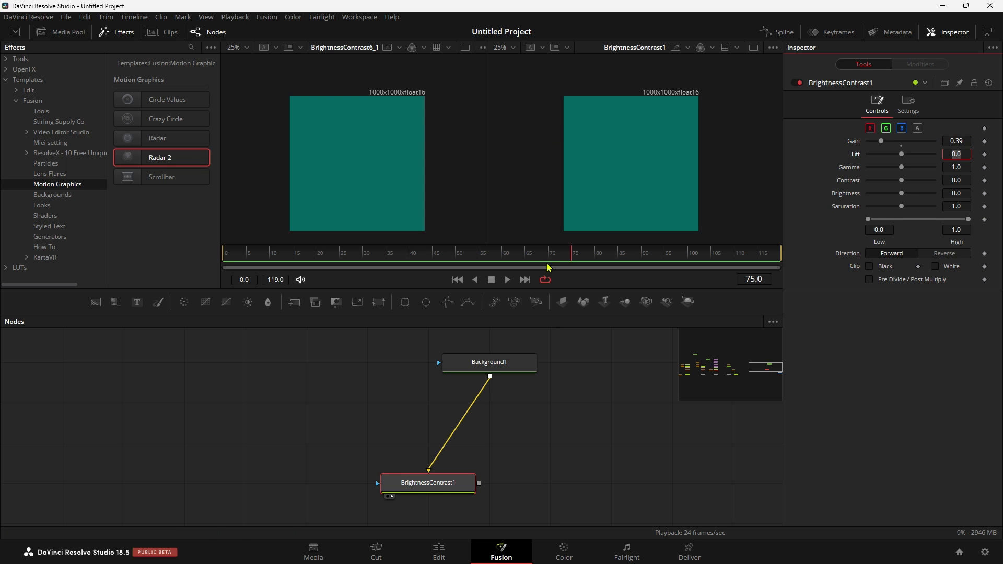
# Inspect the control values of the template's Rectangle1_17 and Rectangle1_1_4 mask nodes beside BrightnessContrast6_1.
pyautogui.scroll(-5, 551, 414)
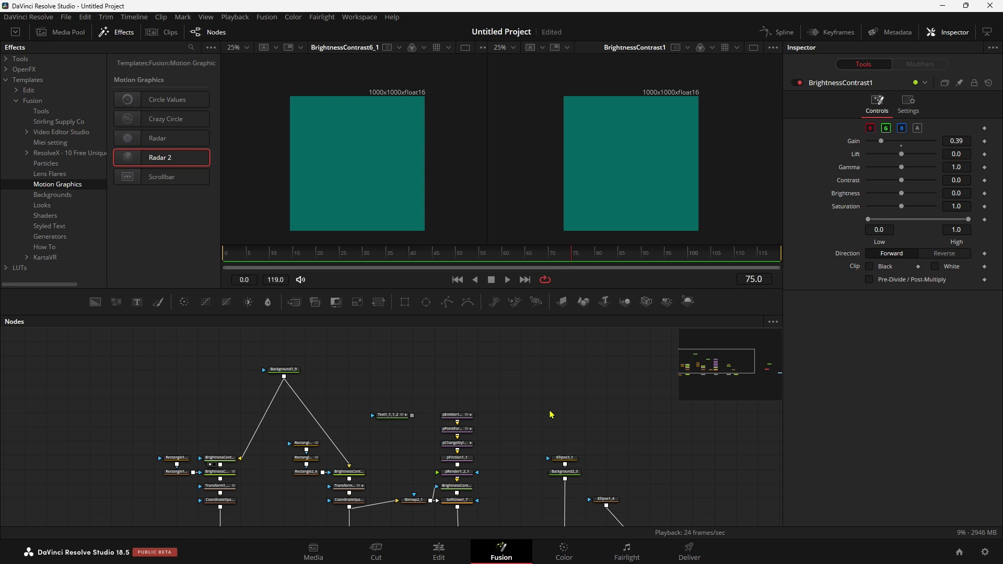
pyautogui.moveTo(264, 393); pyautogui.dragTo(272, 409)
pyautogui.moveTo(252, 472); pyautogui.dragTo(281, 400)
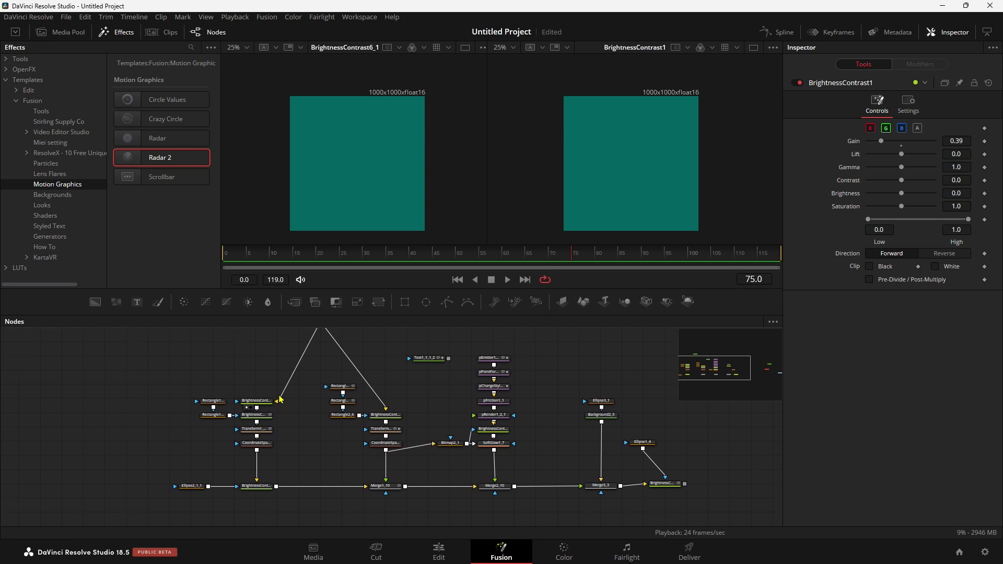
pyautogui.scroll(3, 281, 400)
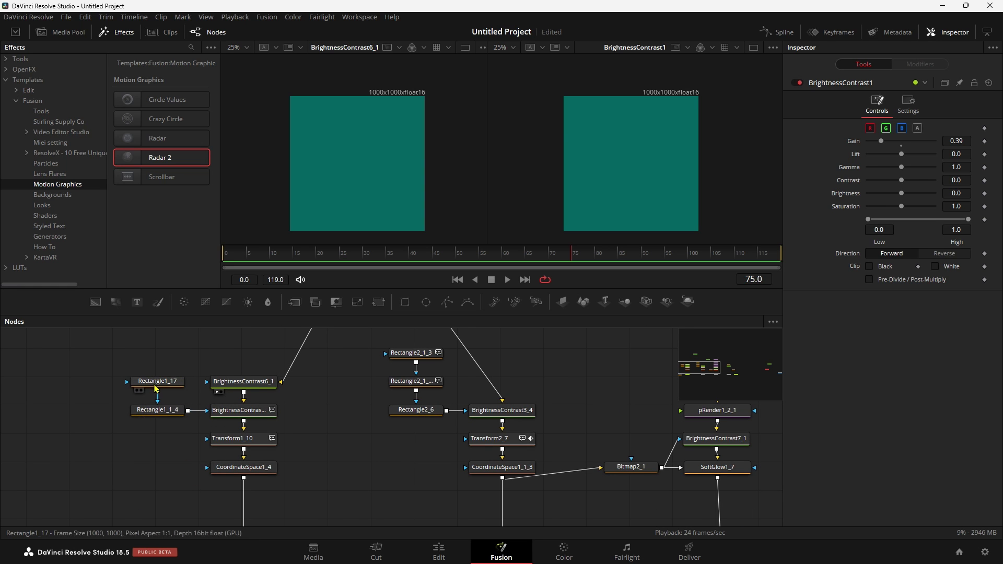
pyautogui.click(165, 382)
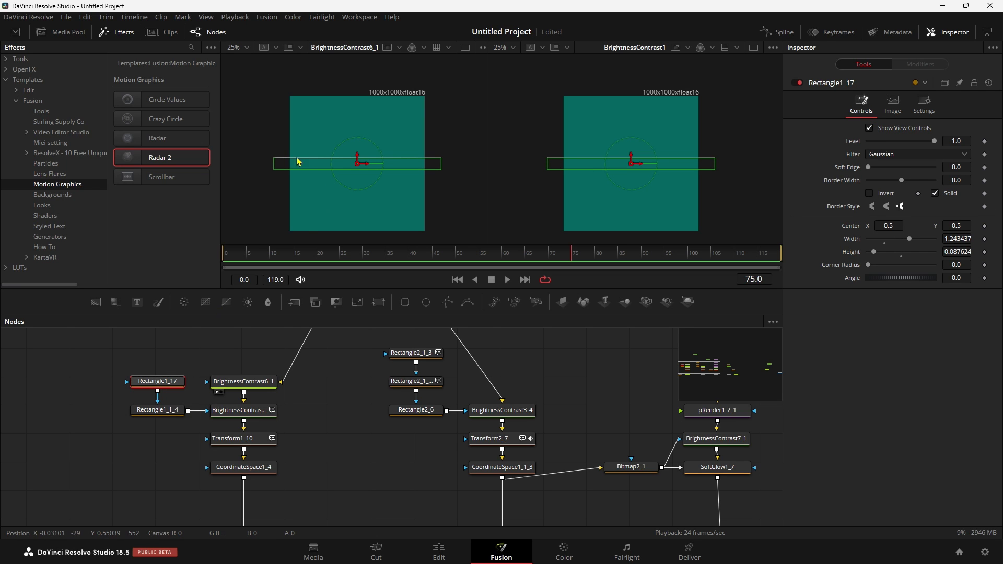
pyautogui.click(166, 411)
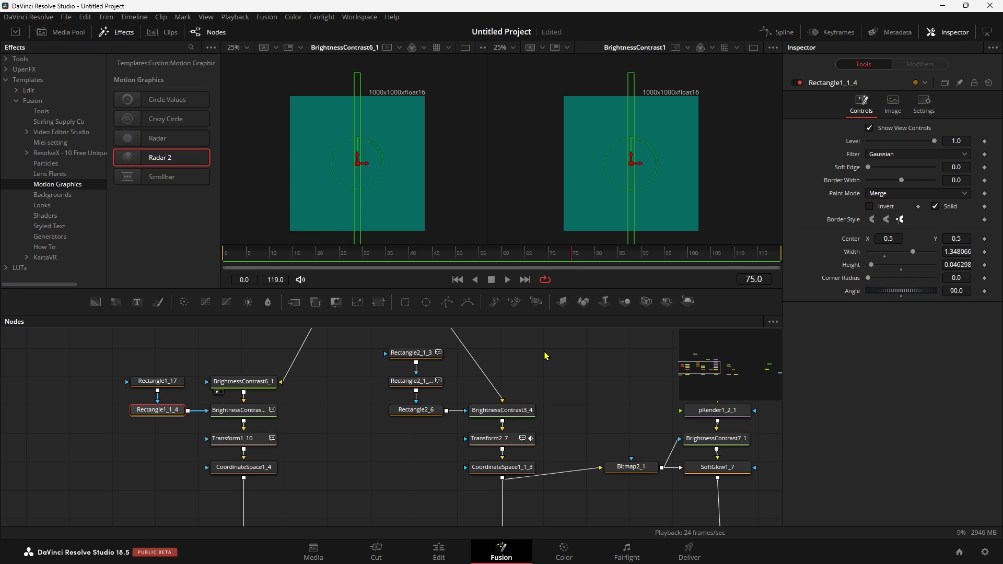
# Return to the bookmarked Background1 close-up, add an unconnected Rectangle mask, show it in the first viewer, and delete it.
pyautogui.hotkey('ctrl', '1')
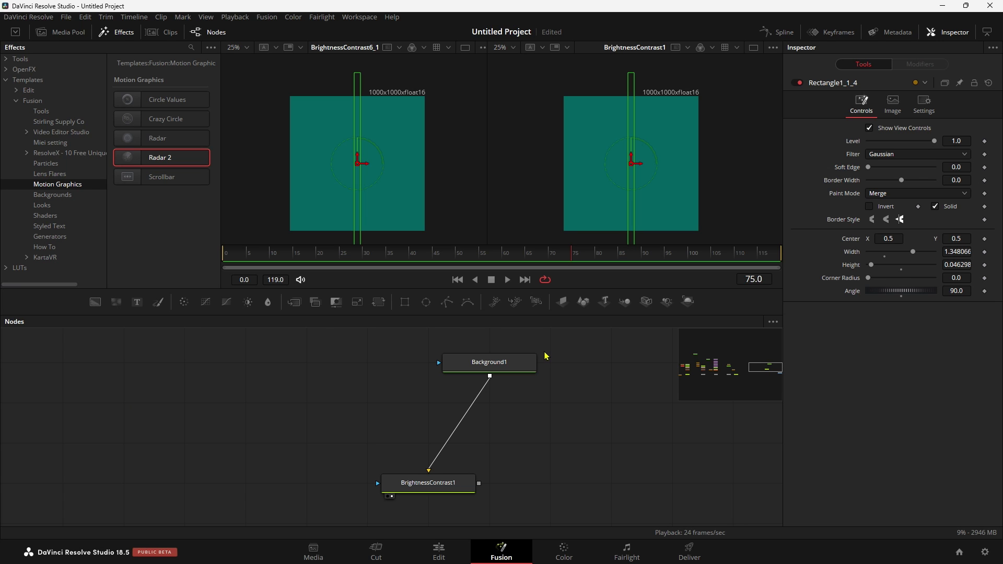
pyautogui.moveTo(469, 432); pyautogui.dragTo(537, 403)
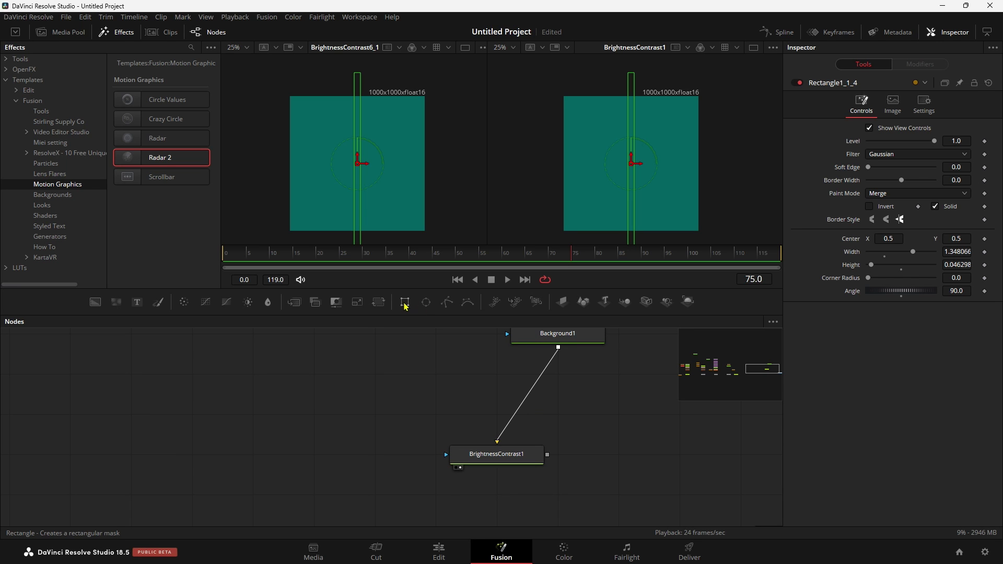
pyautogui.moveTo(405, 304); pyautogui.dragTo(318, 464)
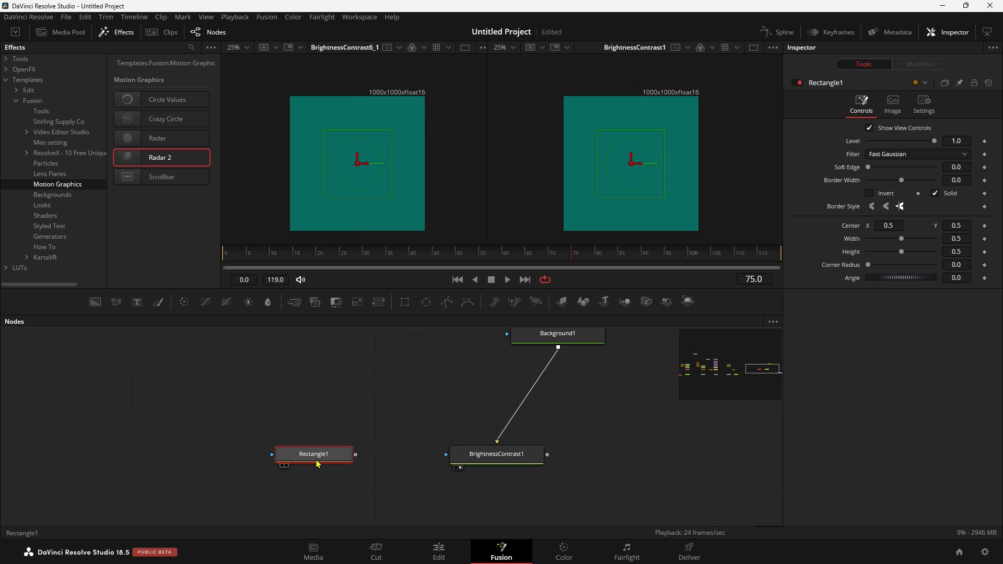
pyautogui.press('1')
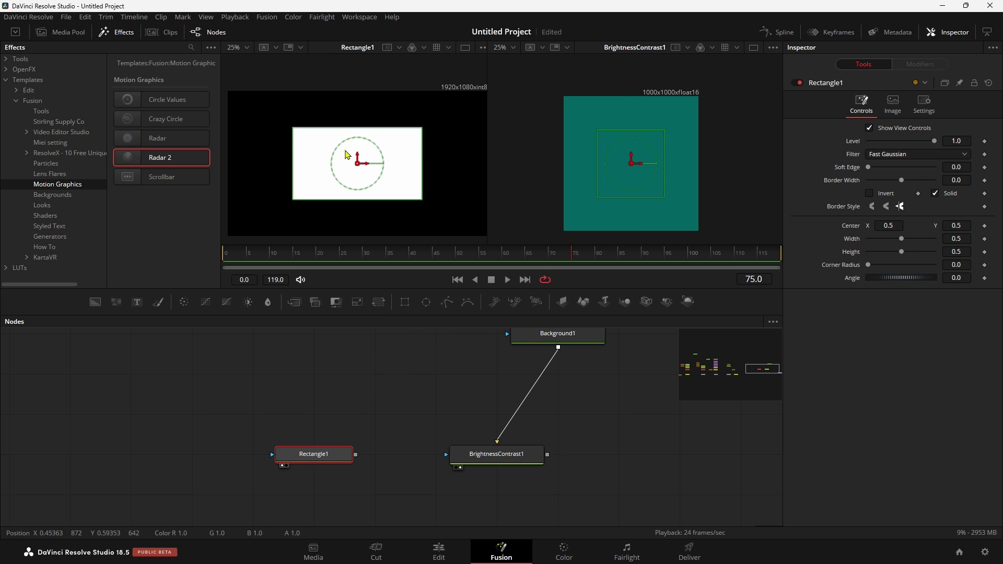
pyautogui.press('Delete')
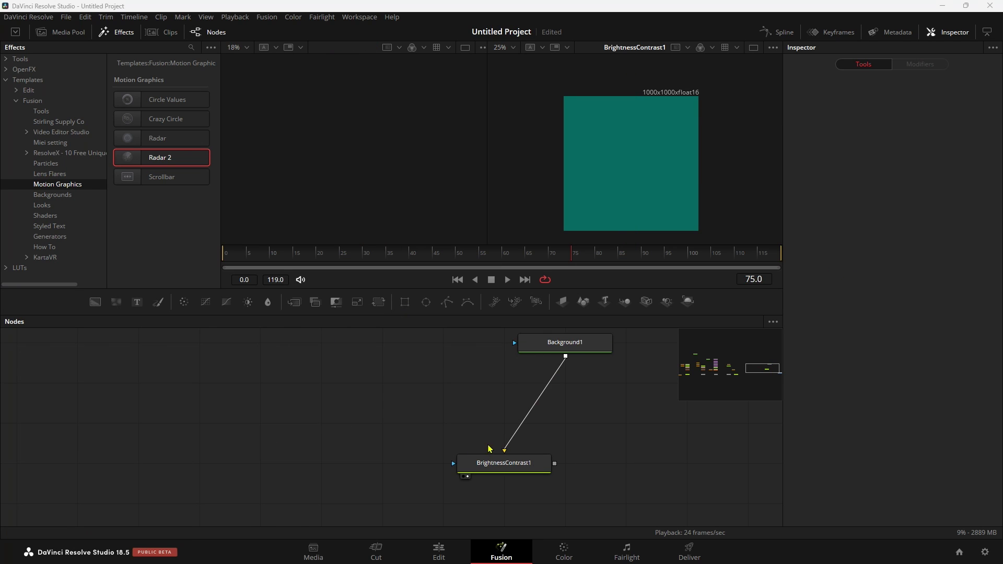
# Check the settings of BrightnessContrast1 and the image size settings of Background1, leaving both nodes deselected.
pyautogui.click(520, 463)
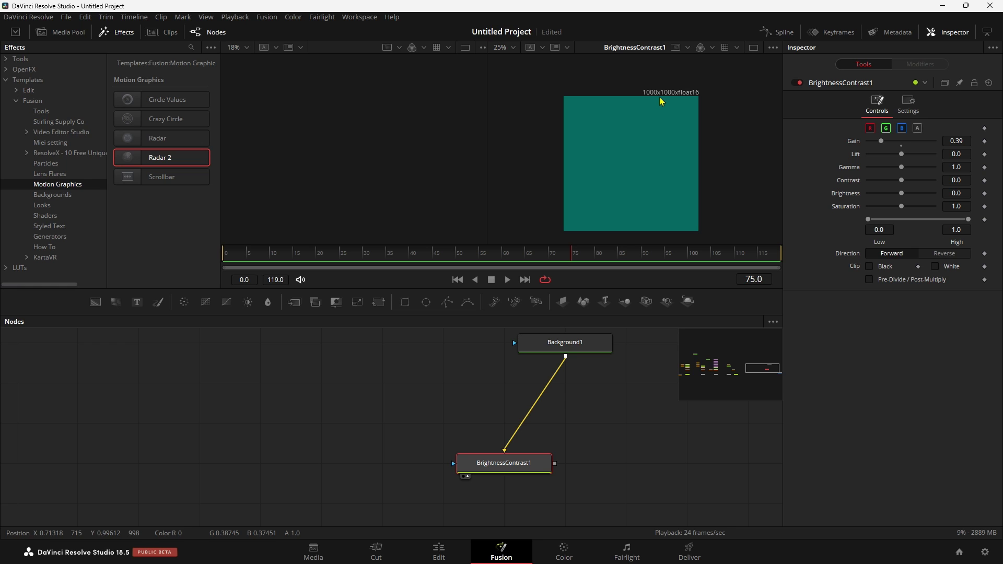
pyautogui.moveTo(550, 344); pyautogui.dragTo(548, 371)
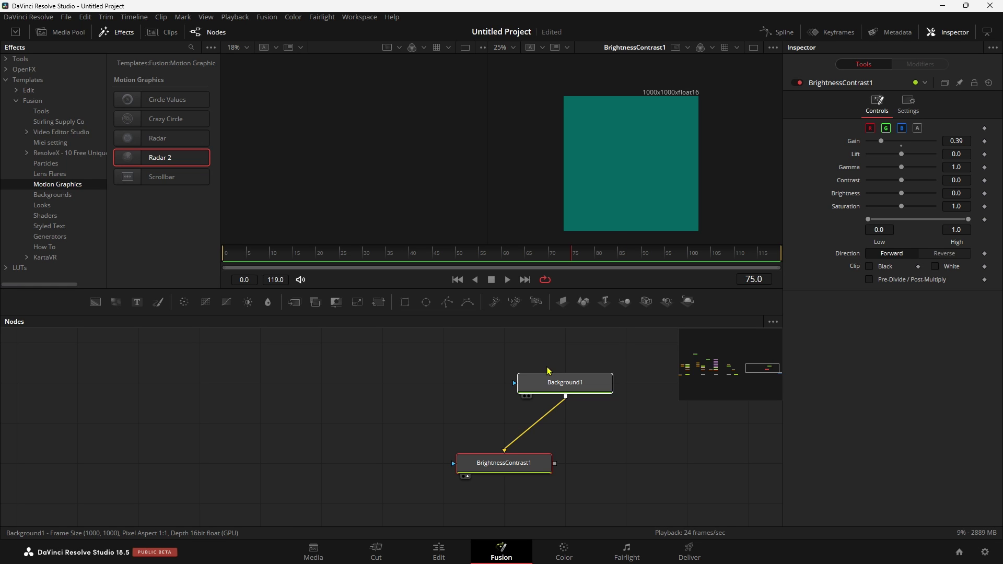
pyautogui.hotkey('ctrl', 'z')
pyautogui.click(550, 358)
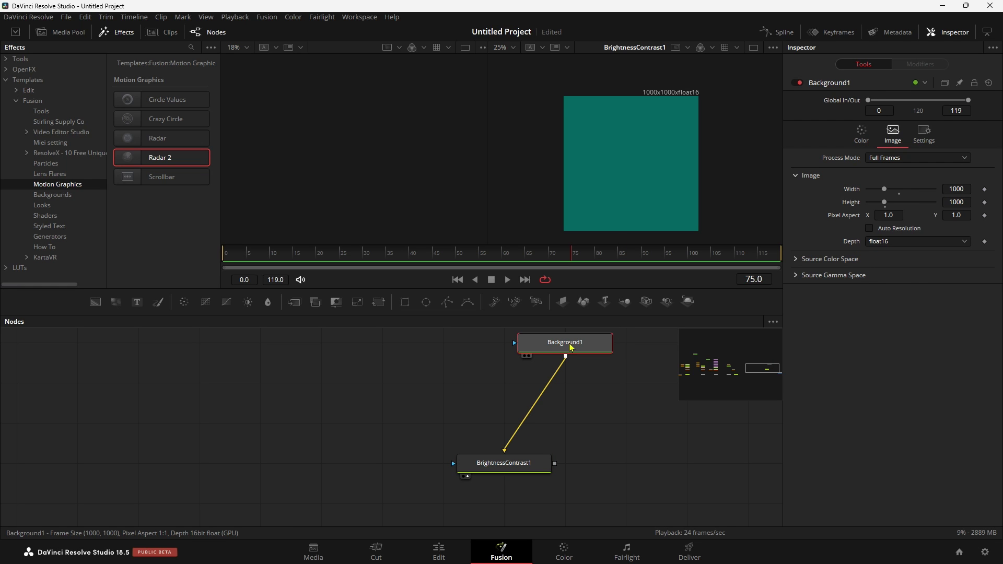
pyautogui.click(491, 355)
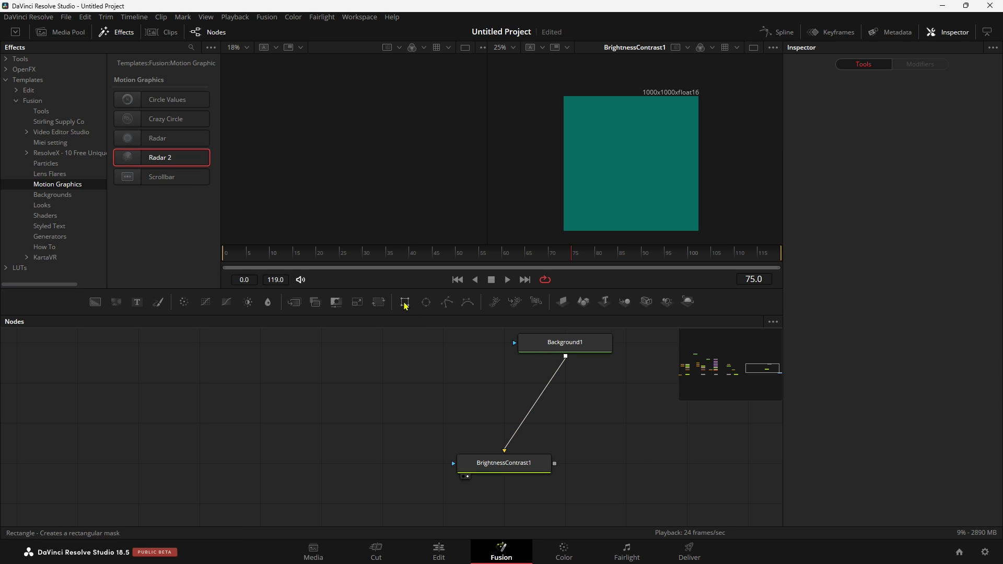
# Add a standalone Rectangle mask with no node selected, check its frame size in the first viewer, and remove it.
pyautogui.moveTo(405, 306); pyautogui.dragTo(335, 423)
pyautogui.press('1')
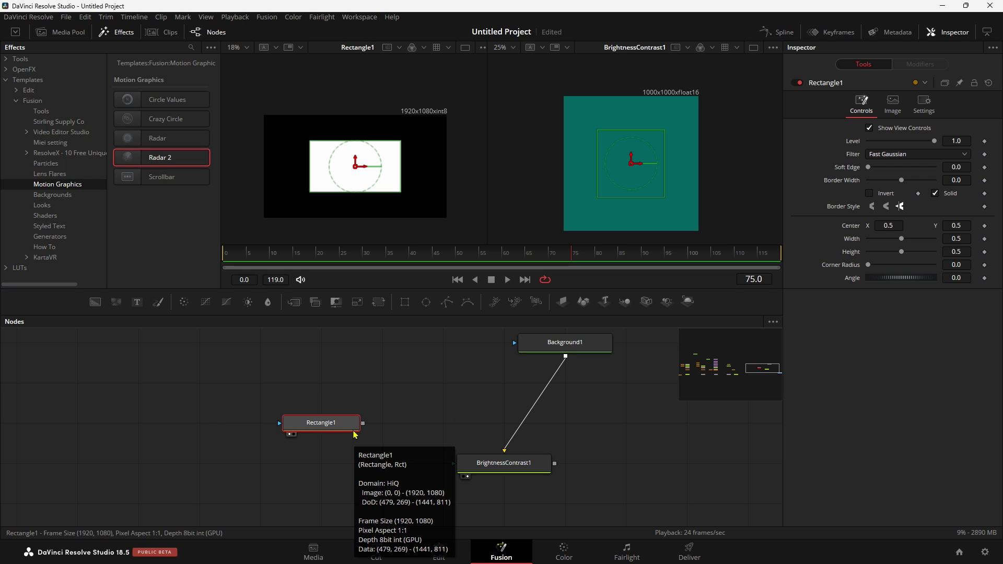
pyautogui.press('Delete')
# Add a Rectangle mask connected to BrightnessContrast1, show it in the first viewer, and place its node beside BrightnessContrast1.
pyautogui.click(498, 464)
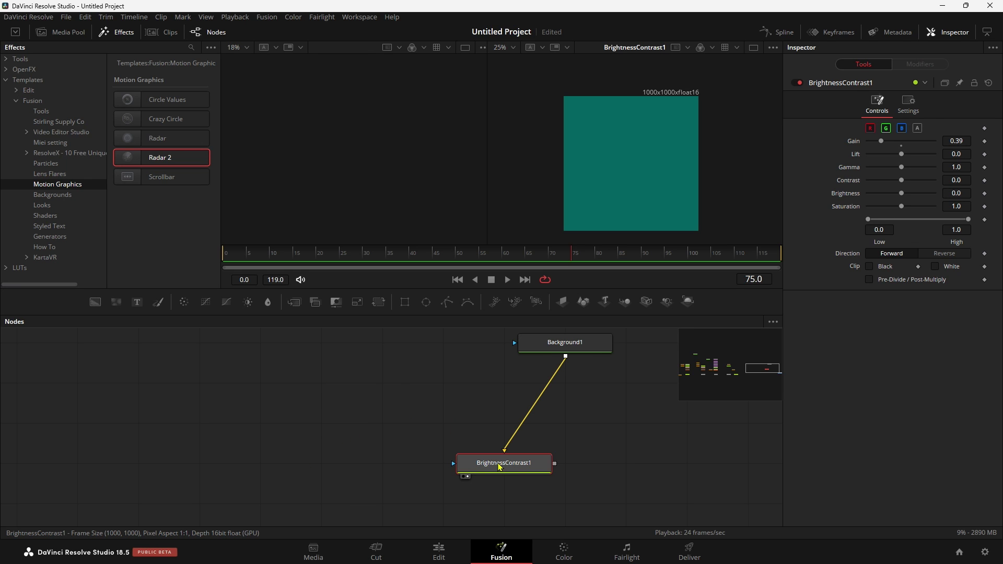
pyautogui.click(404, 304)
pyautogui.press('1')
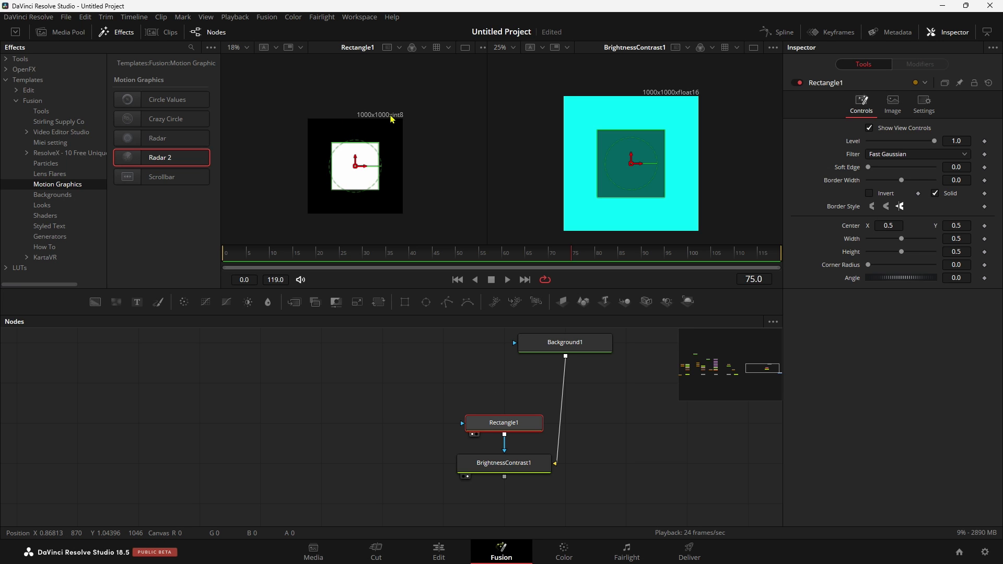
pyautogui.moveTo(510, 426); pyautogui.dragTo(369, 454)
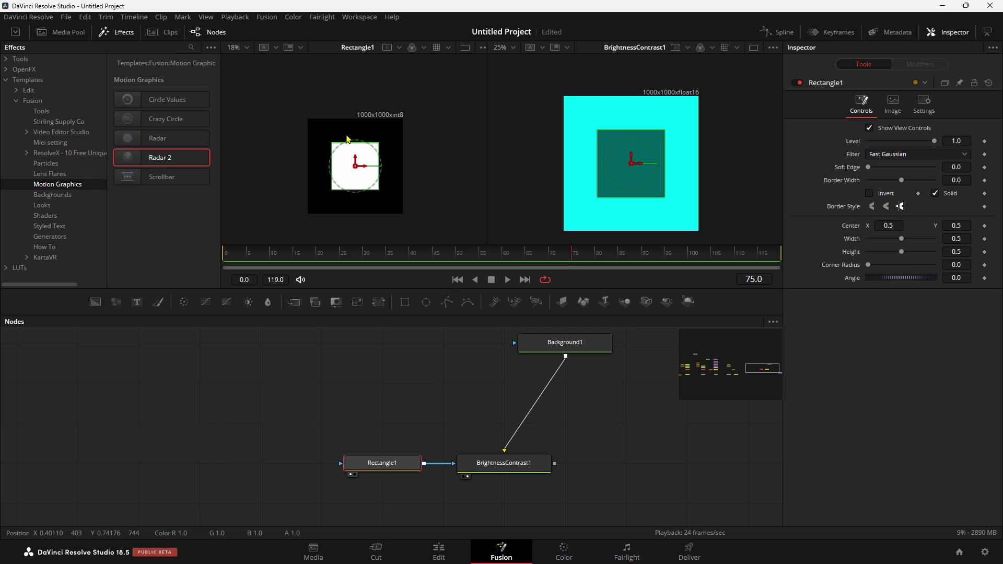
pyautogui.scroll(1, 347, 175)
pyautogui.moveTo(351, 162); pyautogui.dragTo(347, 137)
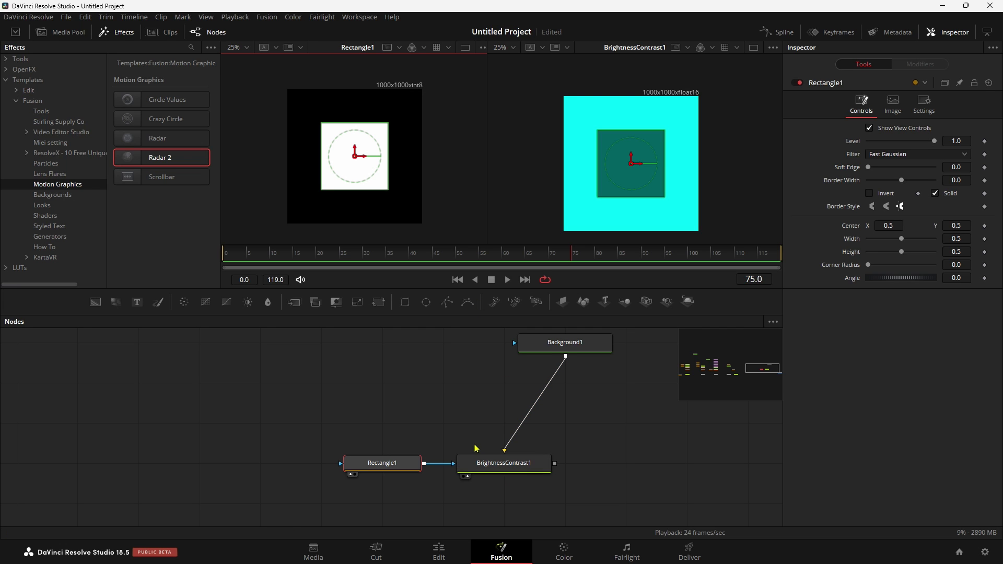
pyautogui.hotkey('shift', 'space')
pyautogui.write('re')
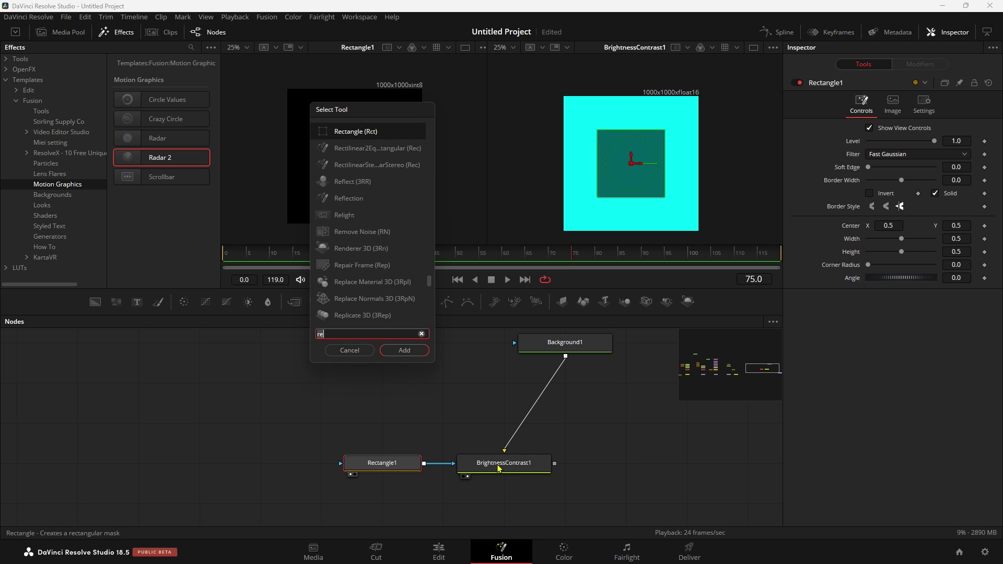
pyautogui.click(349, 350)
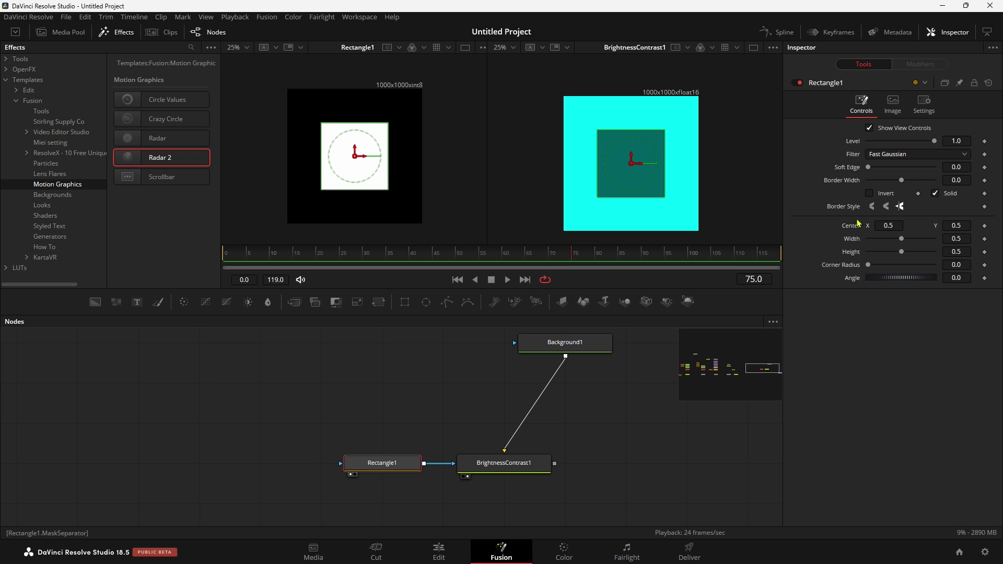
# Shape Rectangle1 into a thin horizontal bar with Width 1.0 and Height 0.071.
pyautogui.moveTo(902, 251); pyautogui.dragTo(940, 239)
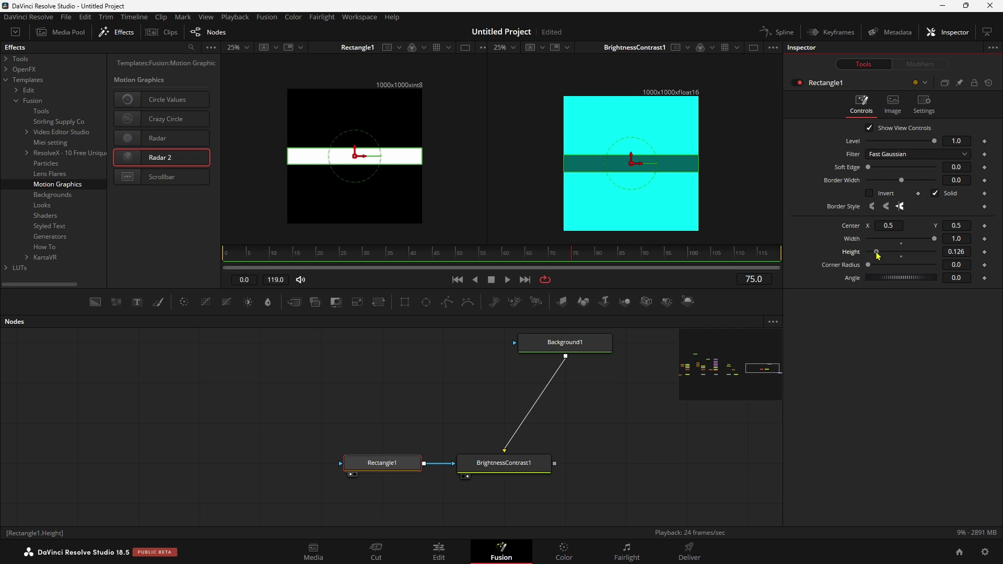
pyautogui.moveTo(877, 251); pyautogui.dragTo(873, 253)
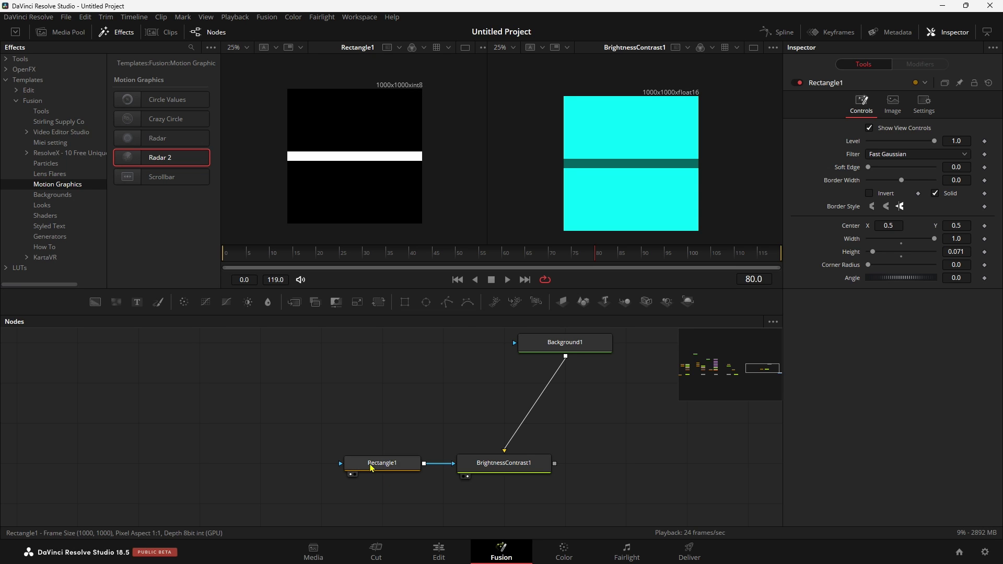
# Paste a copy of Rectangle1 unconnected above it, show the copy in the first viewer, and delete it.
pyautogui.moveTo(372, 468)
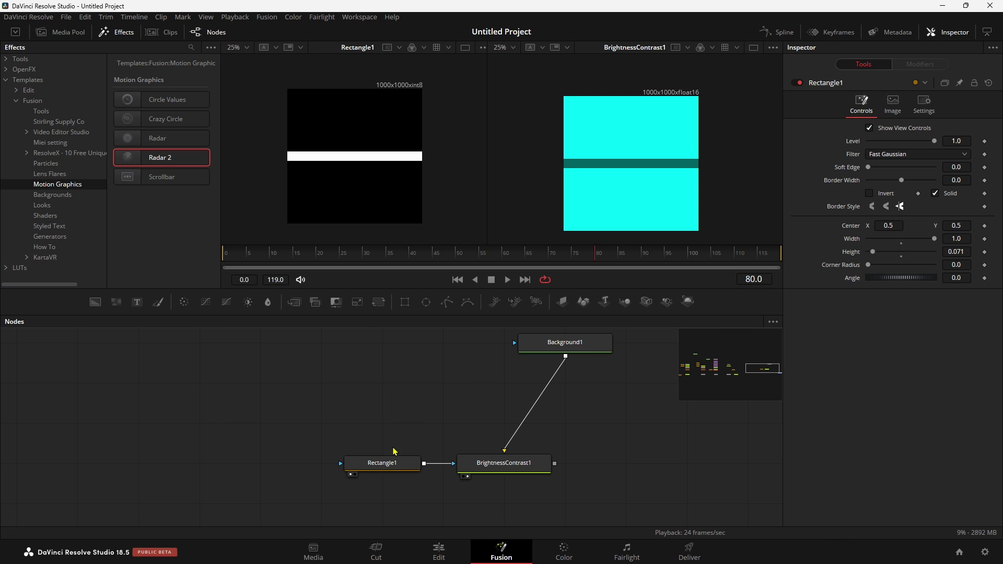
pyautogui.click(394, 465)
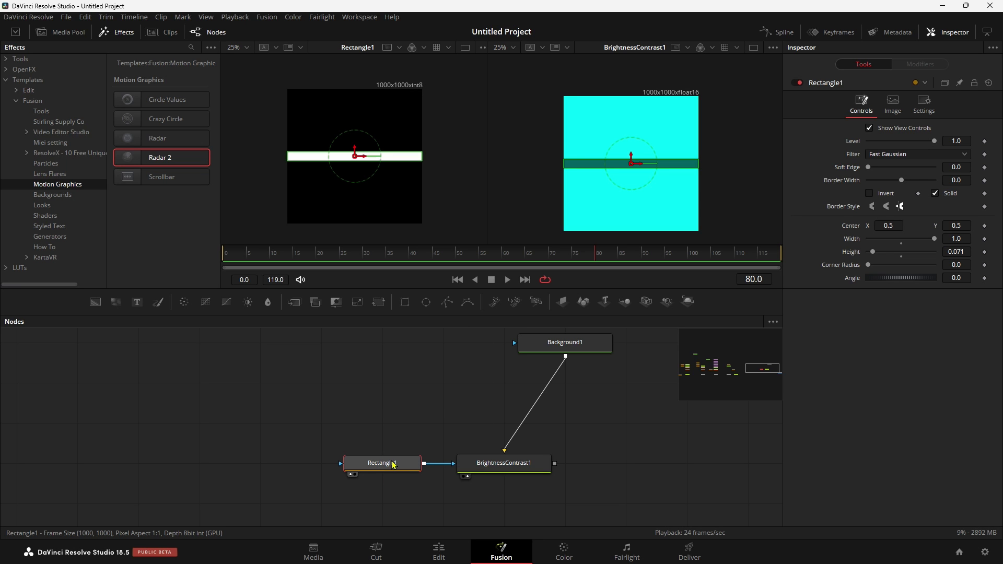
pyautogui.click(389, 389)
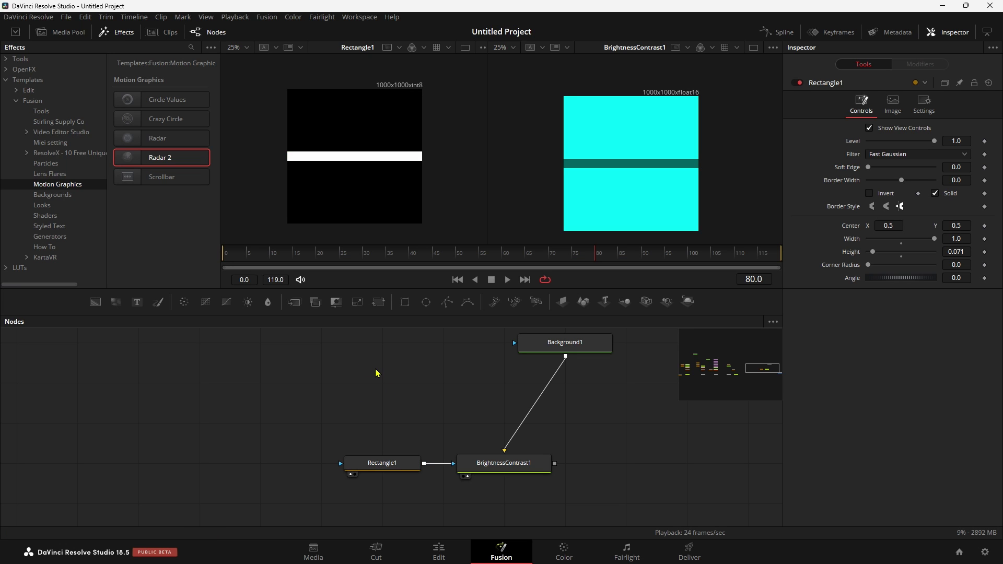
pyautogui.hotkey('ctrl', 'v')
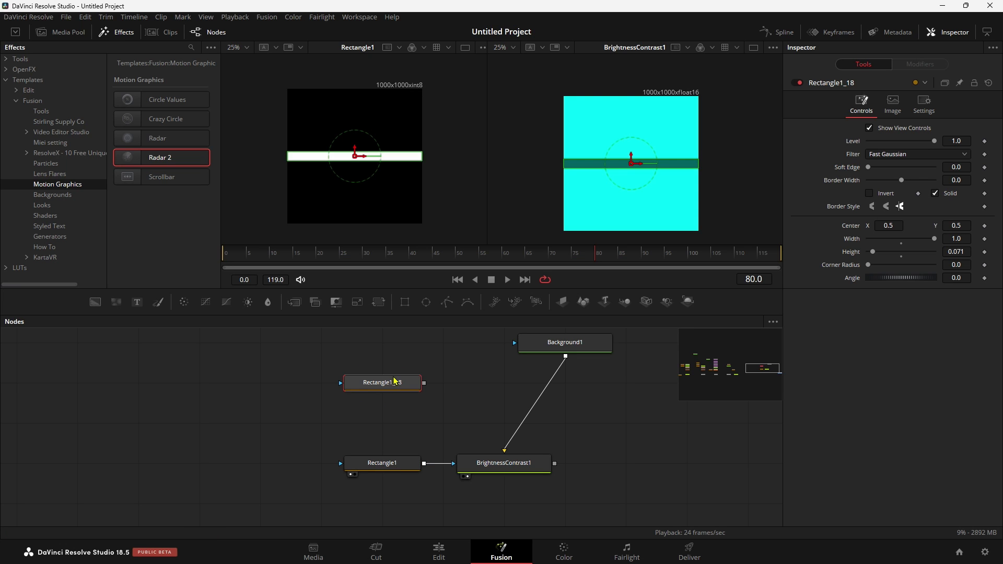
pyautogui.press('1')
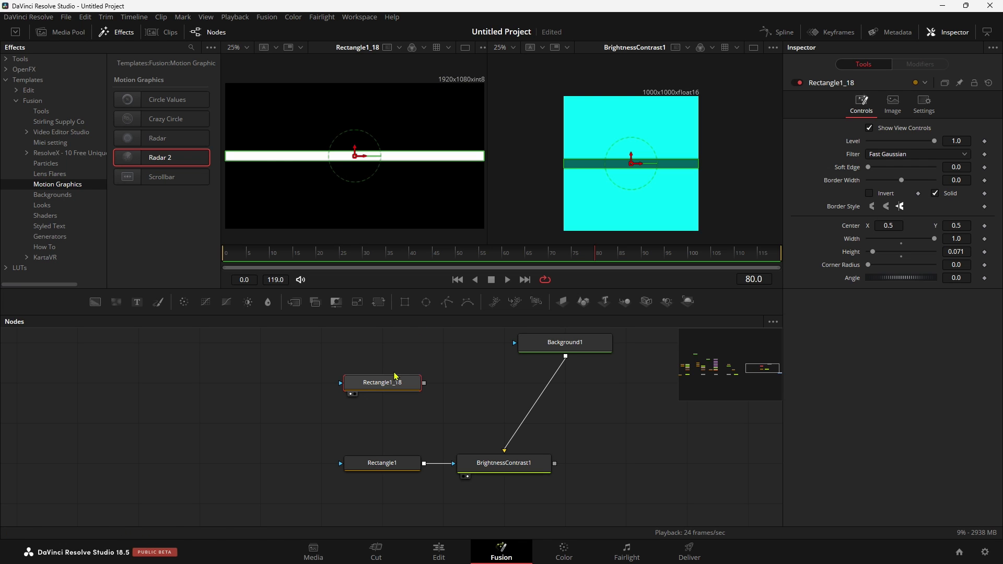
pyautogui.press('Delete')
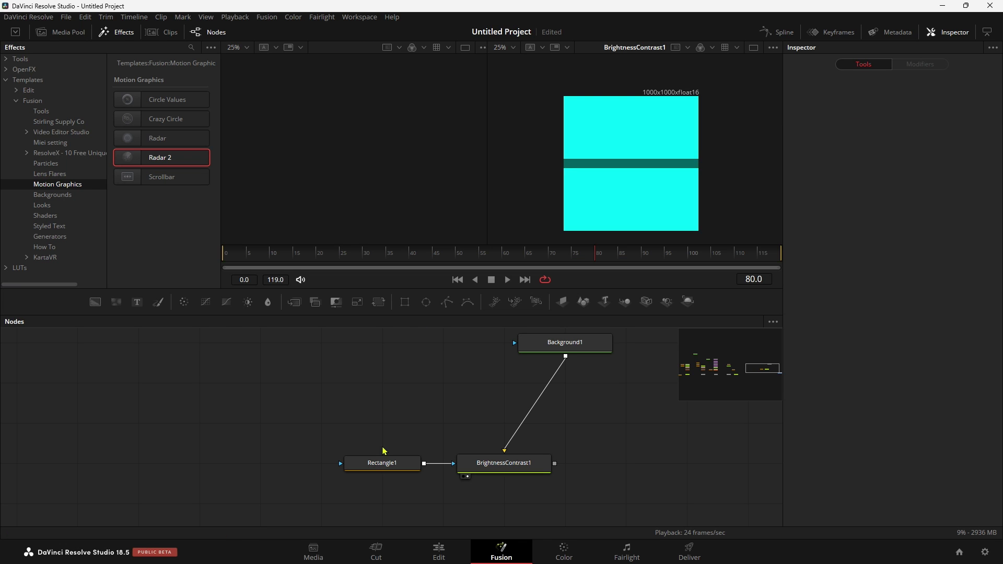
# Paste a copy of Rectangle1 directly after it so the copy sits between Rectangle1 and BrightnessContrast1.
pyautogui.click(387, 461)
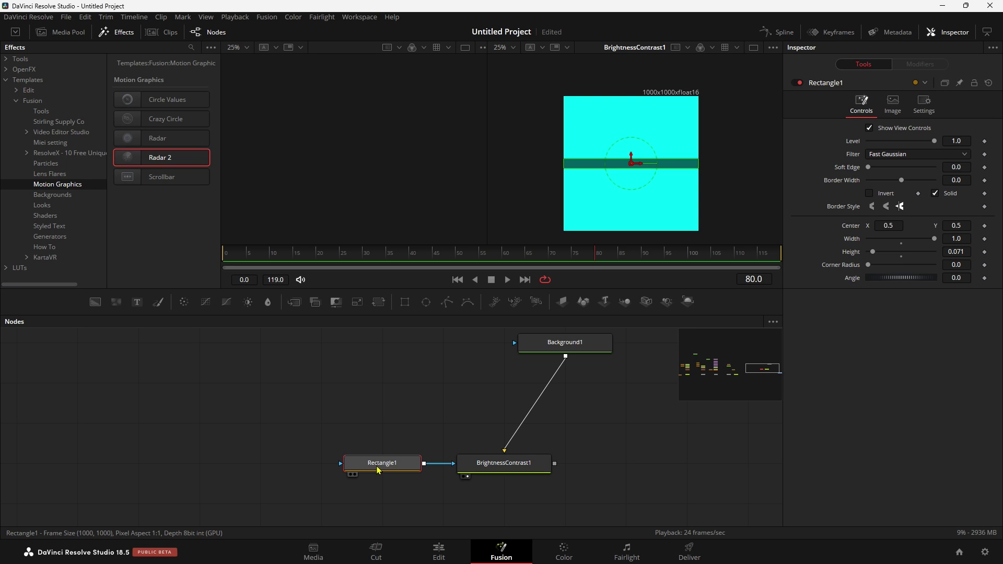
pyautogui.hotkey('ctrl', 'v')
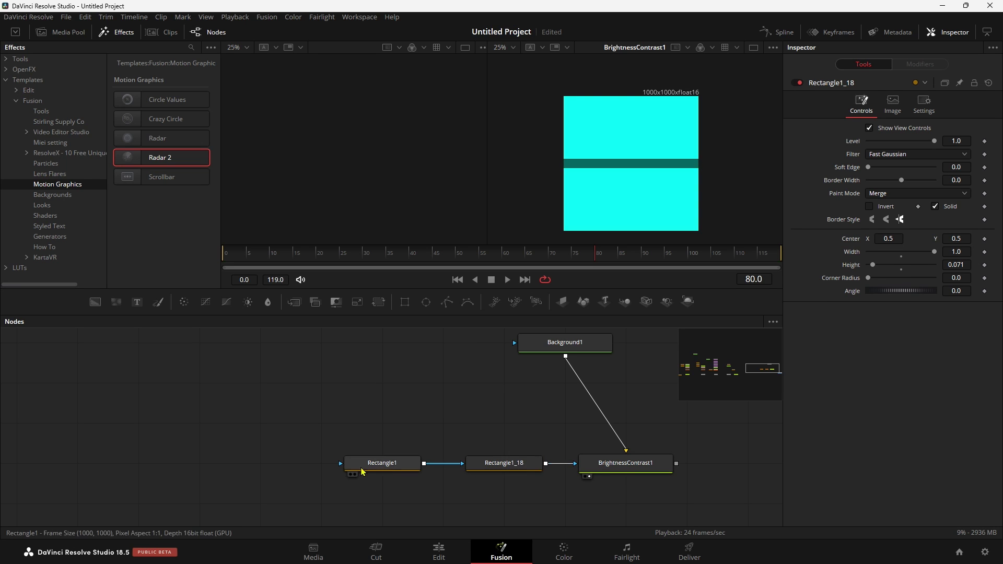
# Compare Rectangle1 and its connected copy by showing each in turn in the first viewer.
pyautogui.click(365, 464)
pyautogui.press('1')
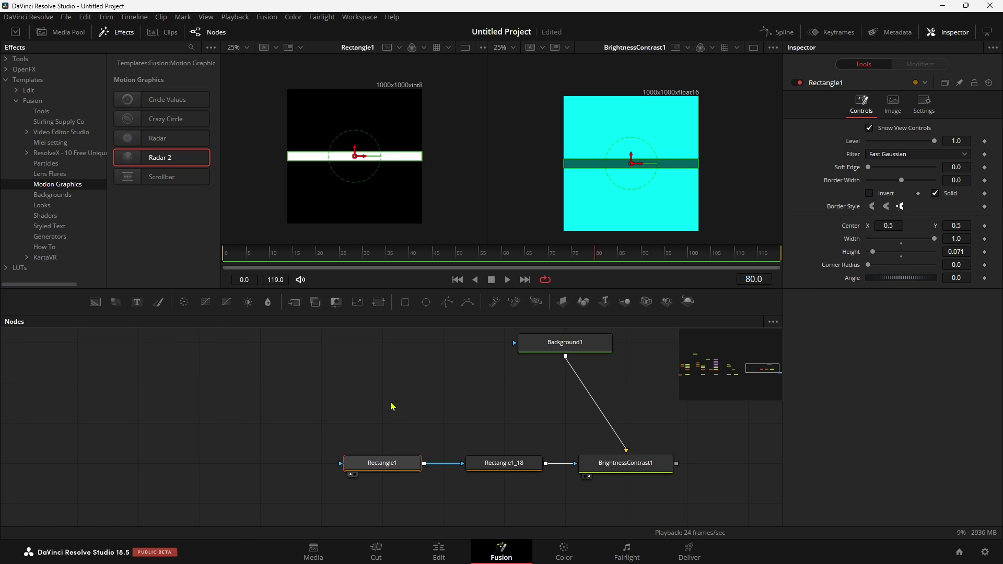
pyautogui.click(480, 462)
pyautogui.press('1')
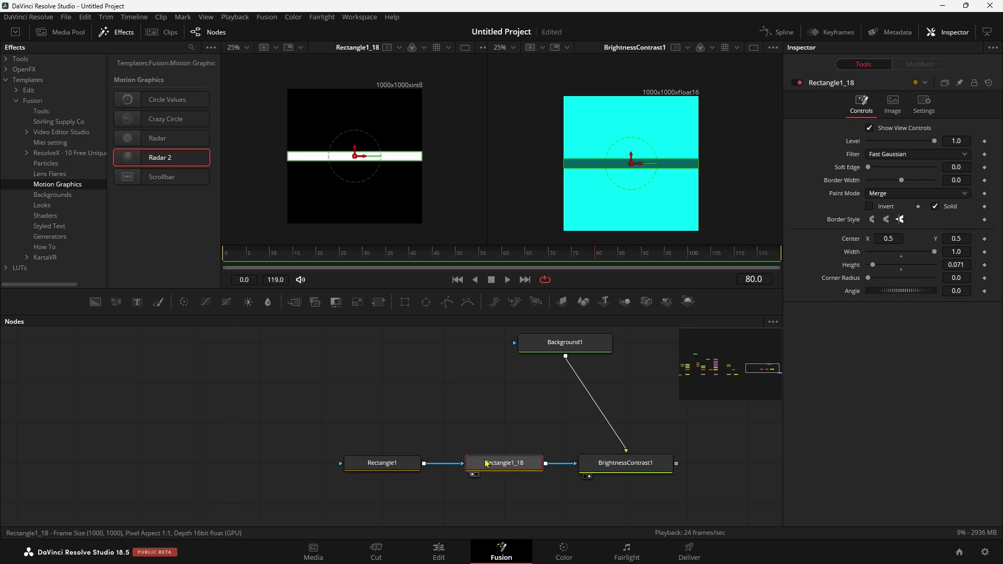
pyautogui.click(382, 465)
pyautogui.press('1')
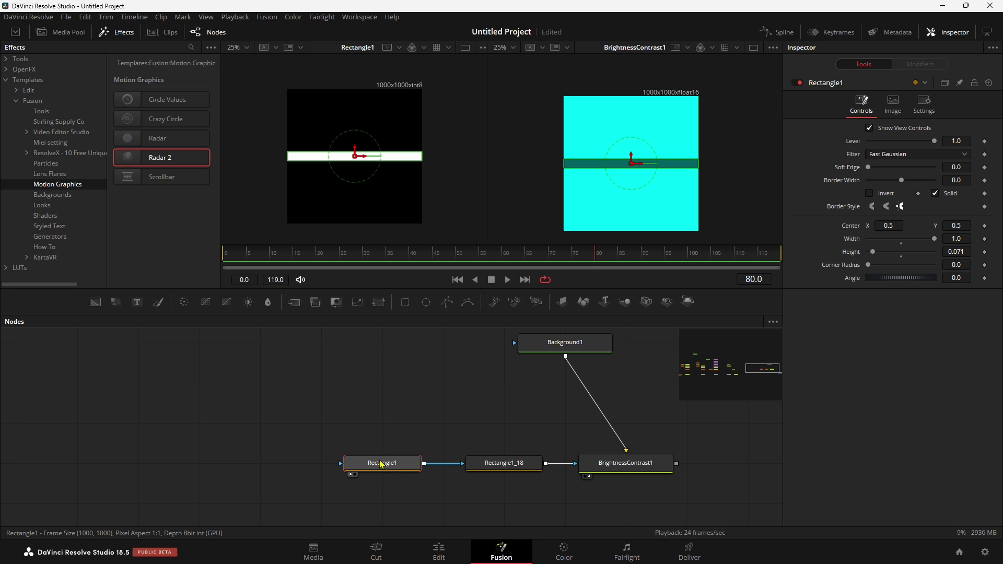
# Arrange Rectangle1 directly above its connected copy in the node graph.
pyautogui.moveTo(382, 465); pyautogui.dragTo(442, 384)
pyautogui.moveTo(502, 464); pyautogui.dragTo(442, 464)
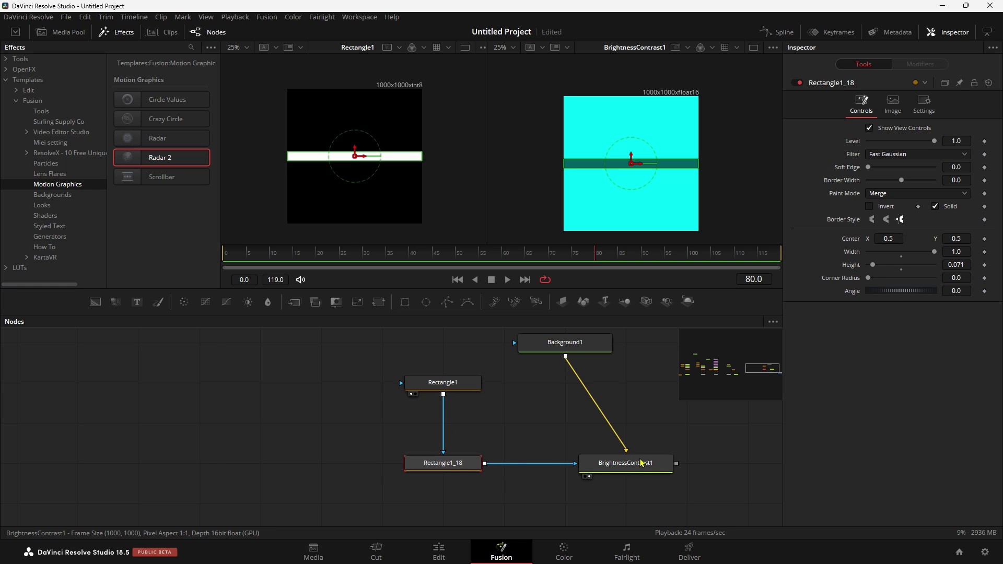
# Align BrightnessContrast1 directly below Background1 and set Rectangle1's angle to 90.
pyautogui.moveTo(642, 463); pyautogui.dragTo(581, 463)
pyautogui.click(445, 381)
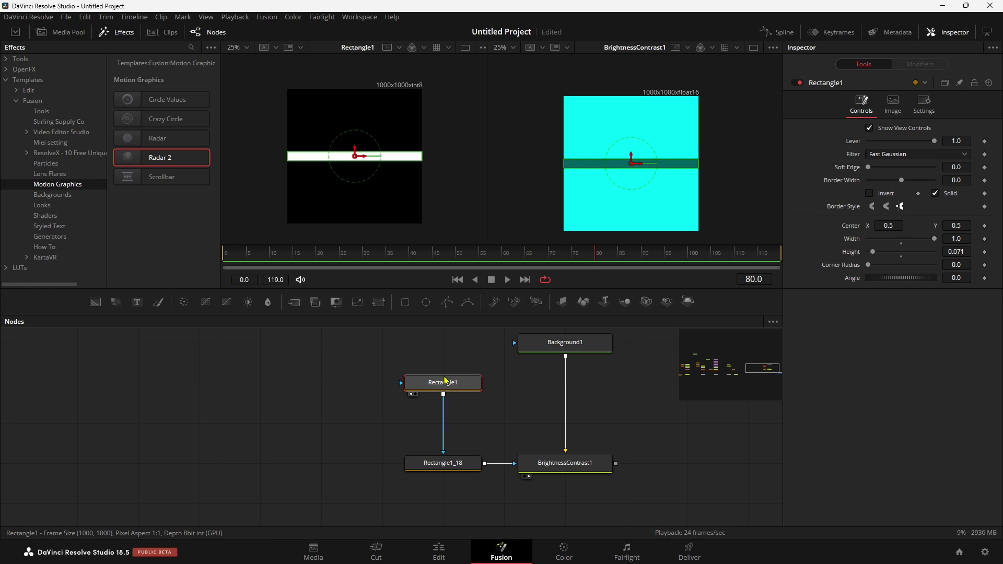
pyautogui.click(955, 278)
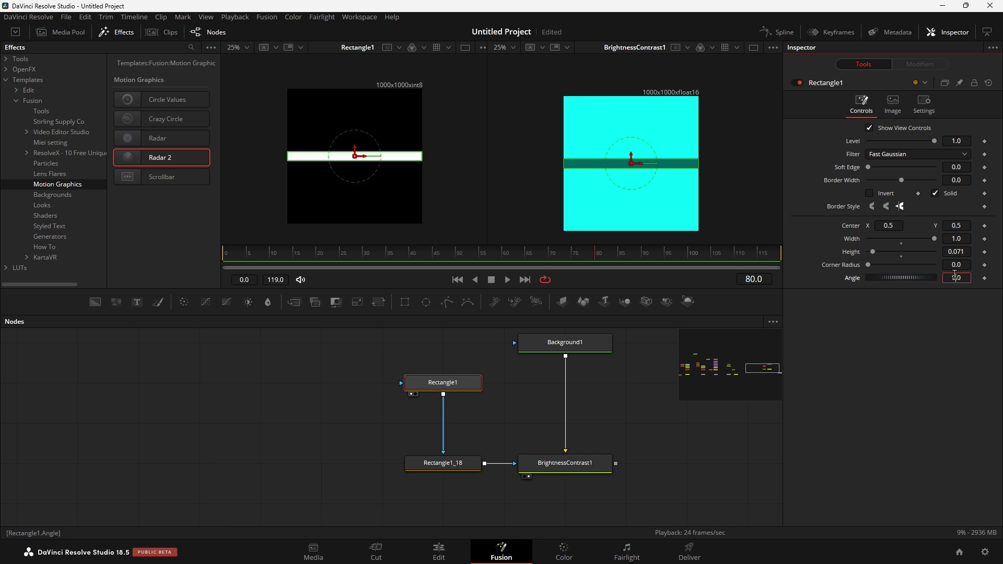
pyautogui.press('Tab')
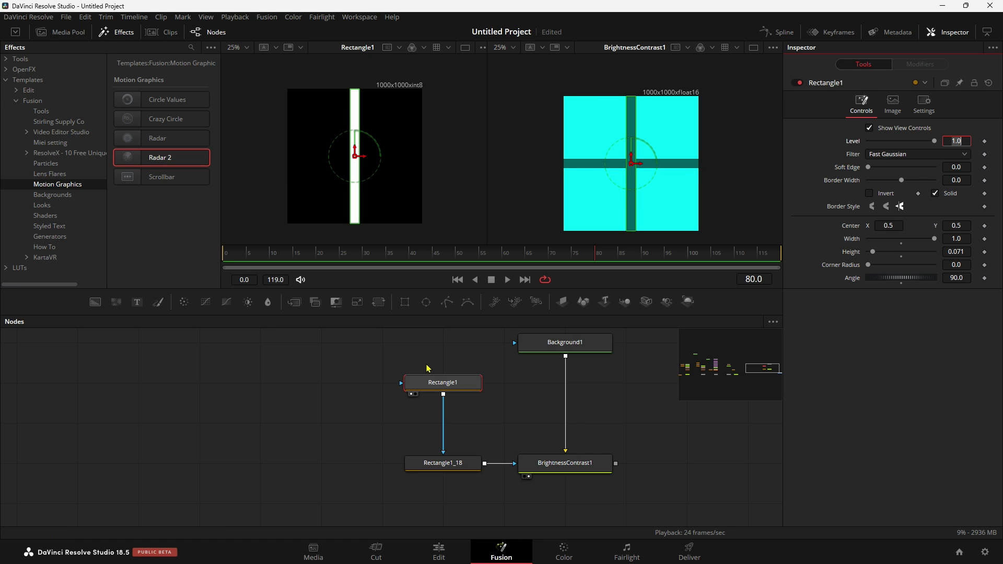
# Show the combined mask of Rectangle1_18 in the first viewer.
pyautogui.click(444, 466)
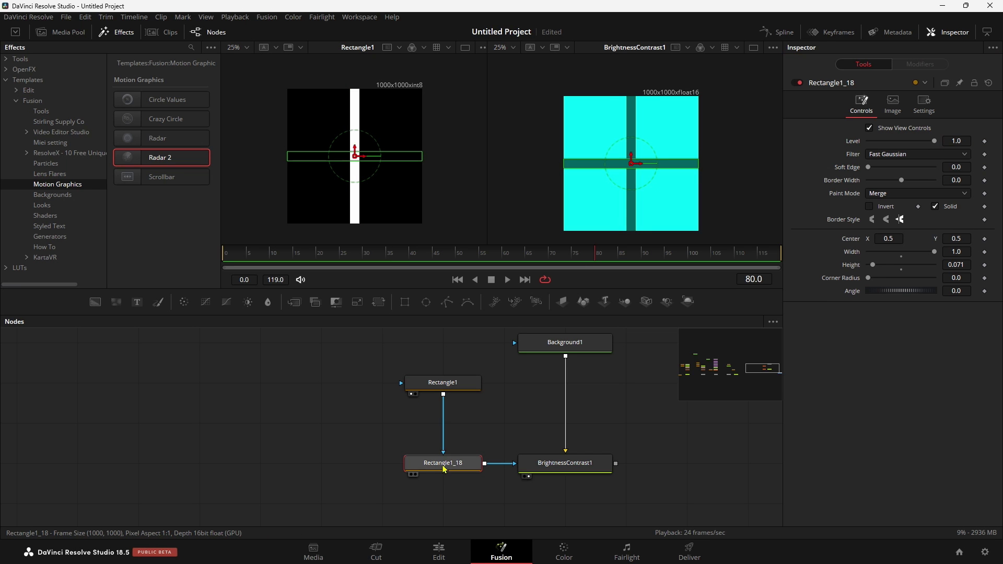
pyautogui.press('1')
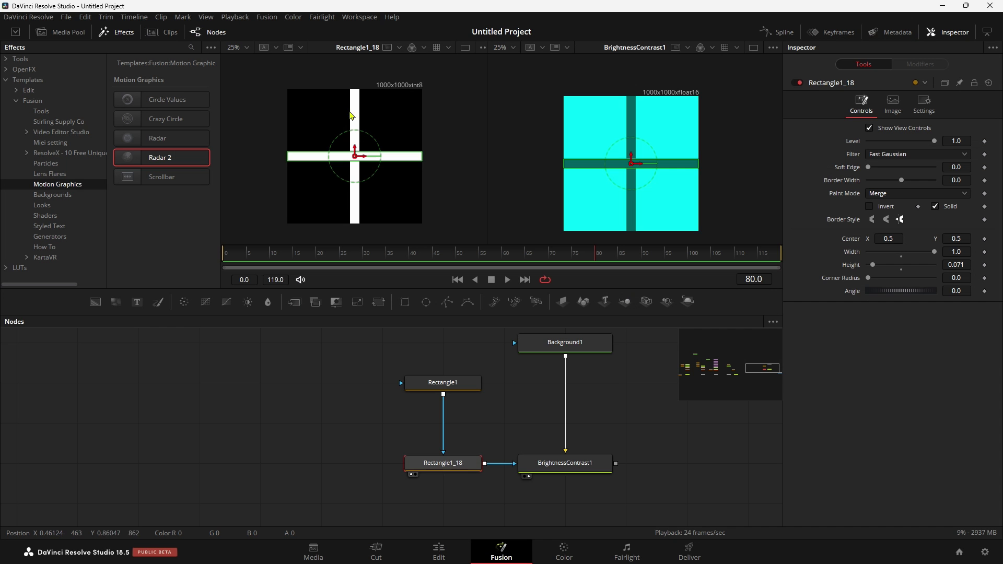
pyautogui.moveTo(508, 389); pyautogui.dragTo(397, 390)
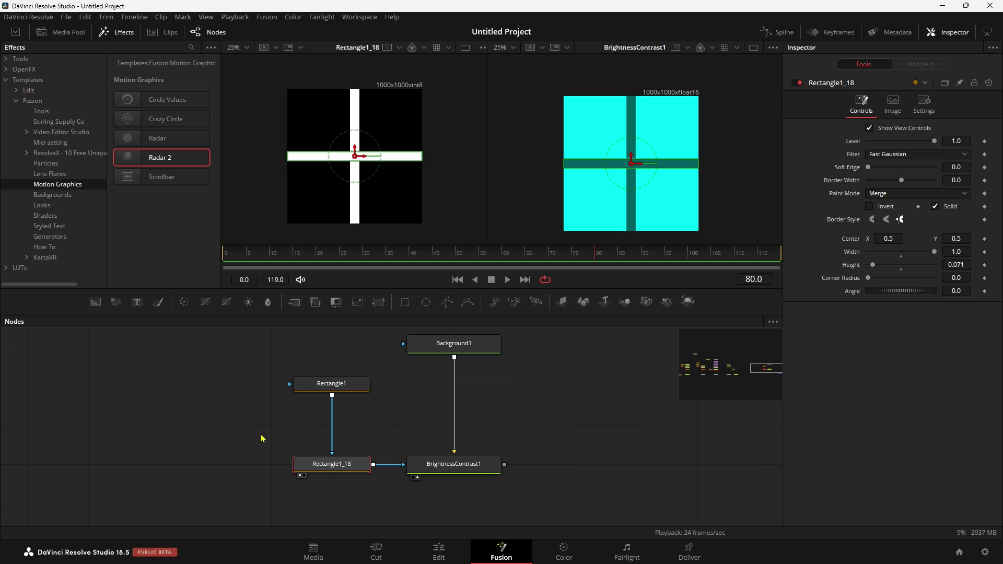
# Insert a second Brightness Contrast node between Background1 and BrightnessContrast1.
pyautogui.click(442, 463)
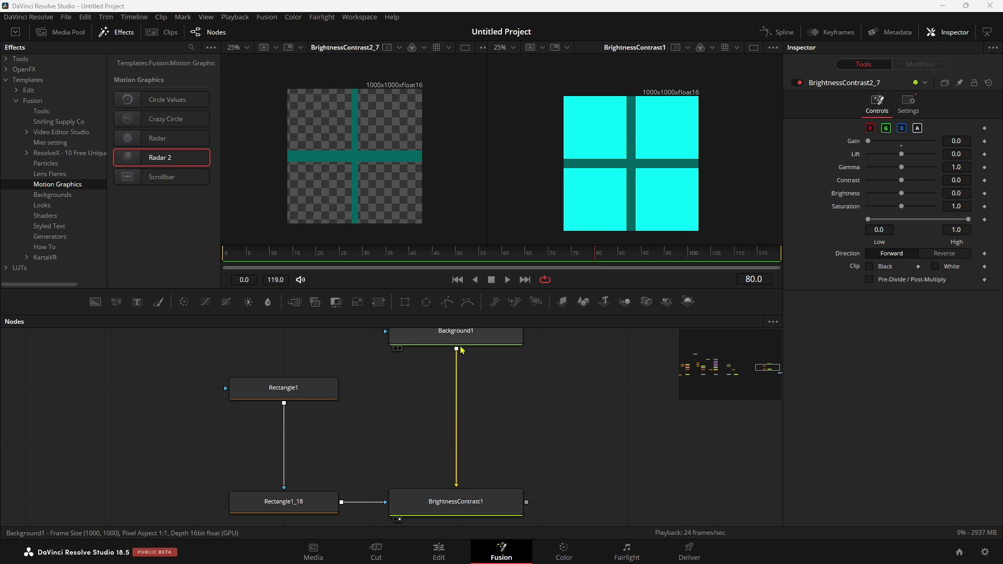
pyautogui.click(422, 337)
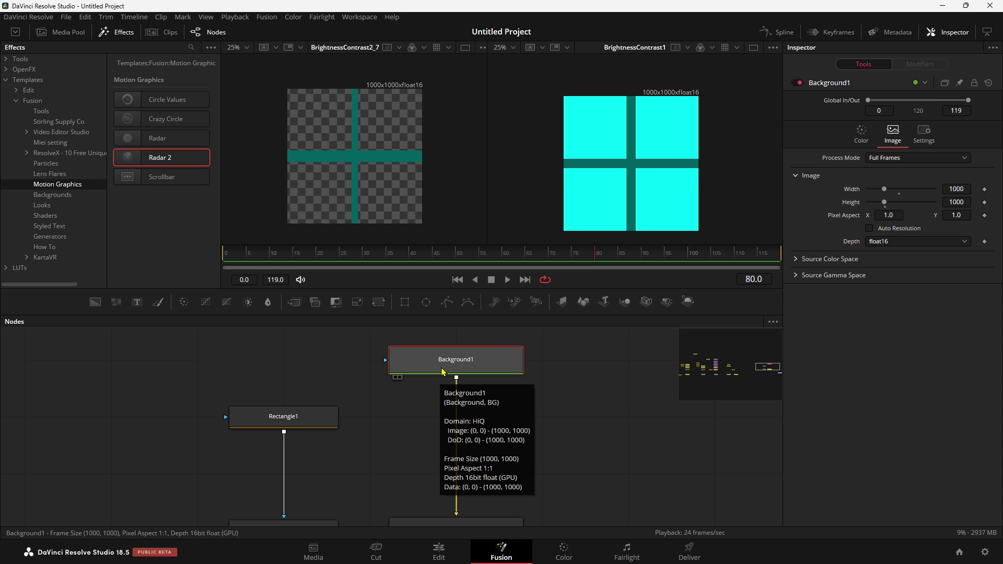
pyautogui.click(244, 306)
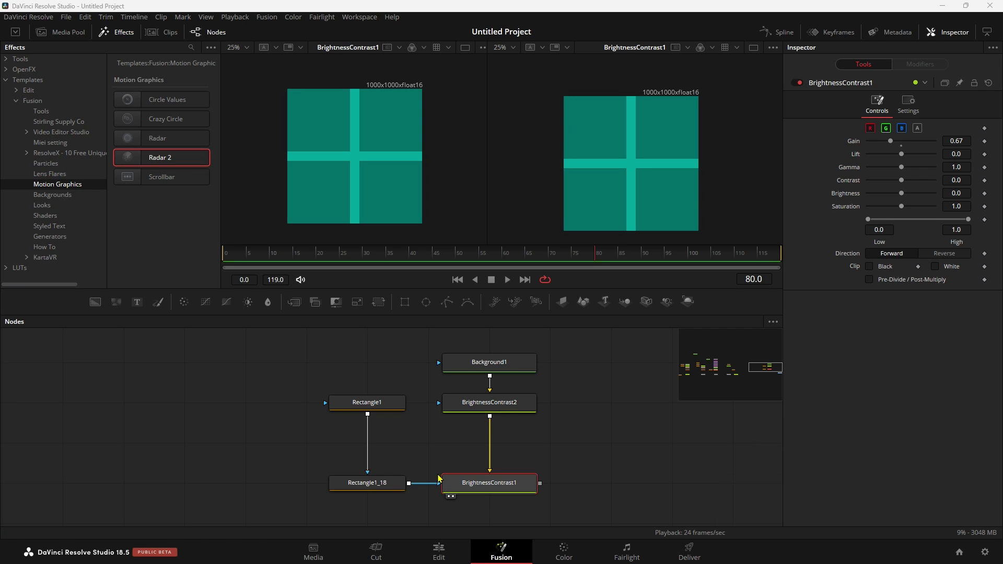
# Try the Reverse direction on BrightnessContrast1 and return it to Forward.
pyautogui.moveTo(491, 480)
pyautogui.mouseDown()
pyautogui.moveTo(507, 442)
pyautogui.moveTo(493, 477)
pyautogui.mouseUp()
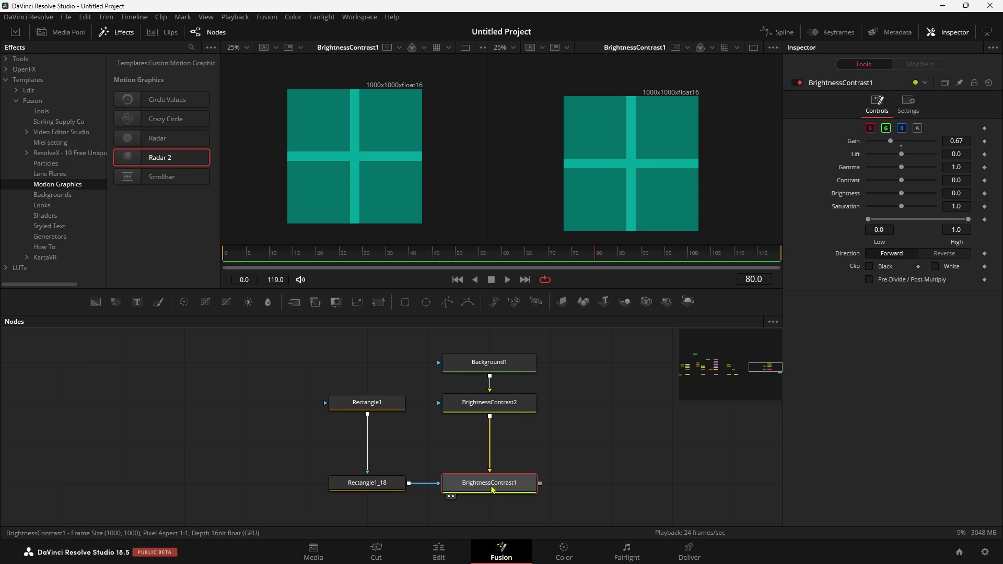
pyautogui.click(936, 255)
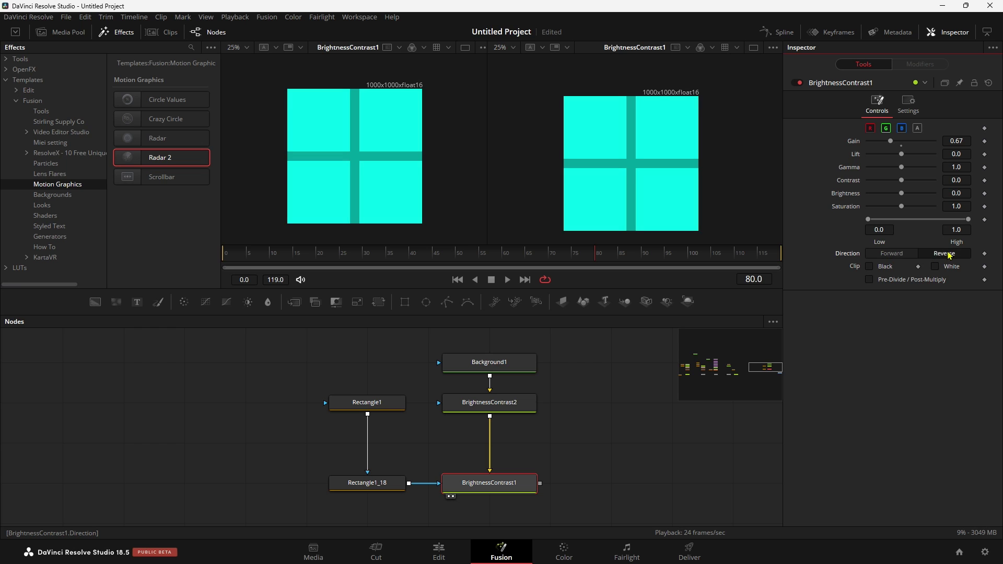
pyautogui.click(909, 257)
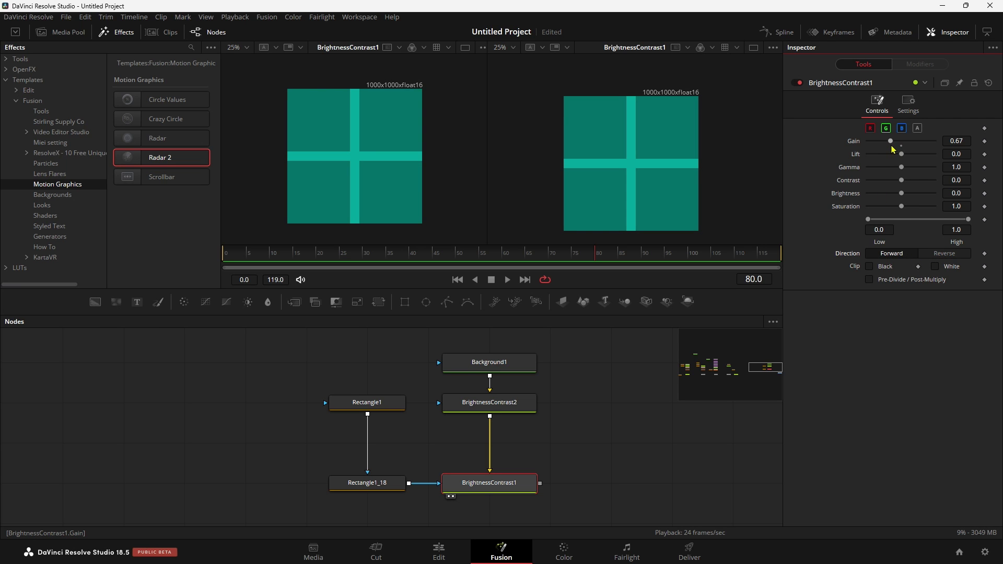
# Lower BrightnessContrast1's gain to 0.0 and show Rectangle1_18 in the first viewer.
pyautogui.moveTo(892, 142); pyautogui.dragTo(866, 141)
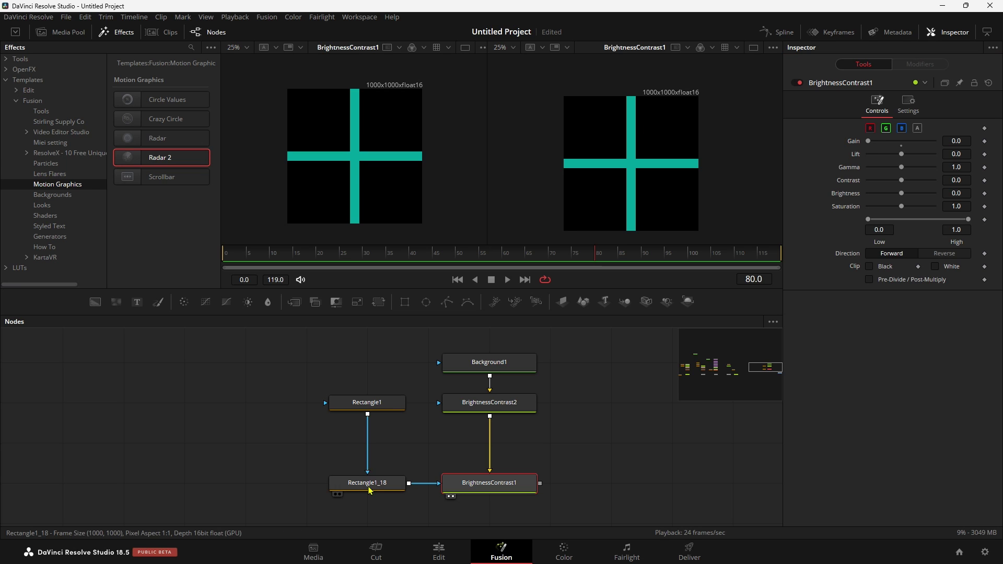
pyautogui.click(374, 473)
pyautogui.press('1')
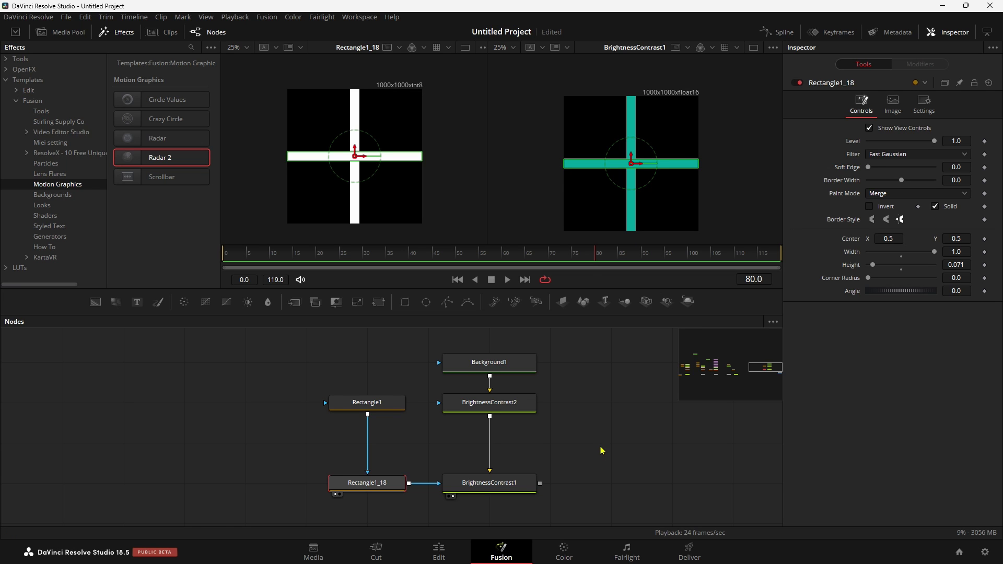
pyautogui.moveTo(599, 448); pyautogui.dragTo(582, 421)
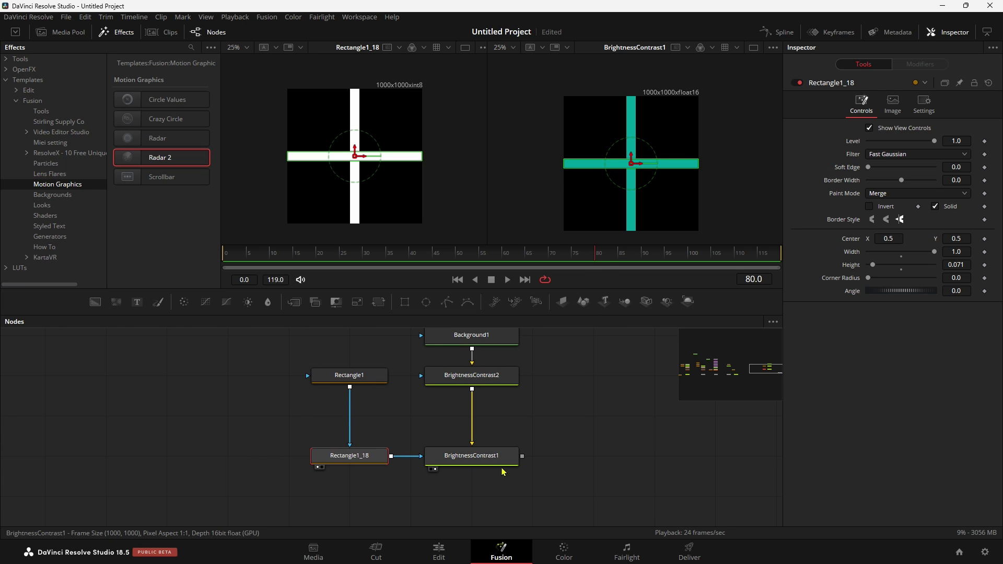
# Add a Transform node after BrightnessContrast1 and show it in the second viewer.
pyautogui.click(472, 457)
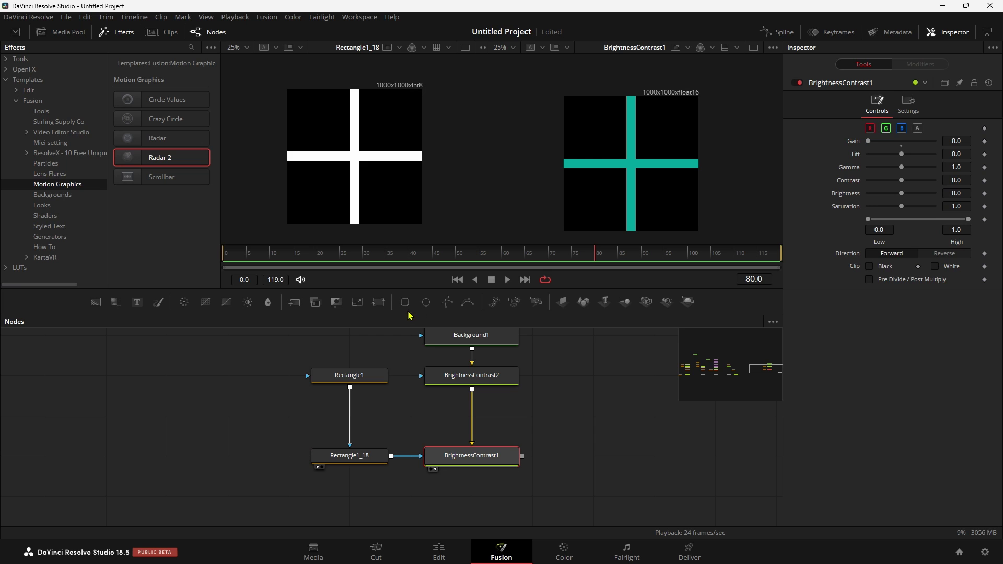
pyautogui.click(378, 302)
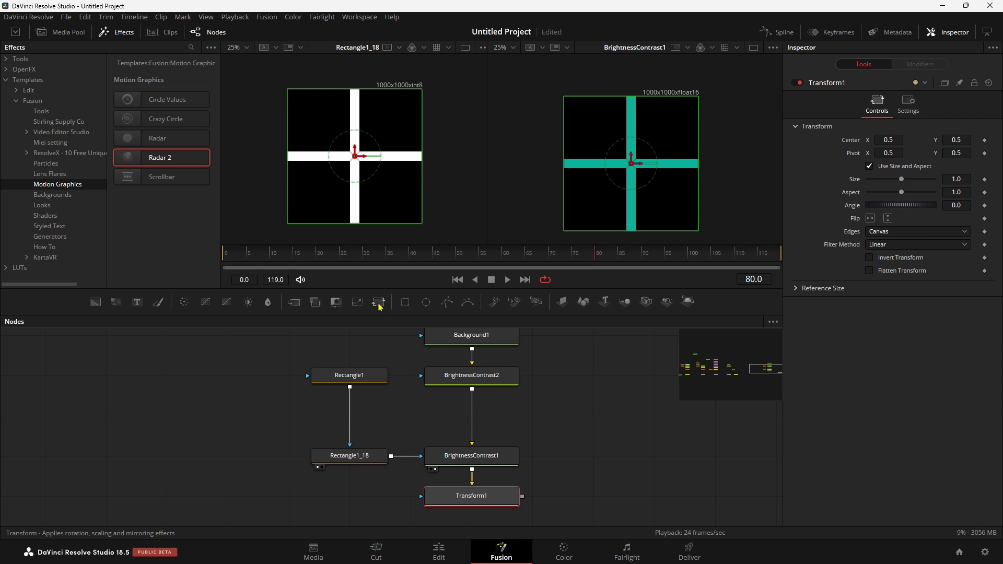
pyautogui.moveTo(573, 499); pyautogui.dragTo(576, 477)
pyautogui.press('2')
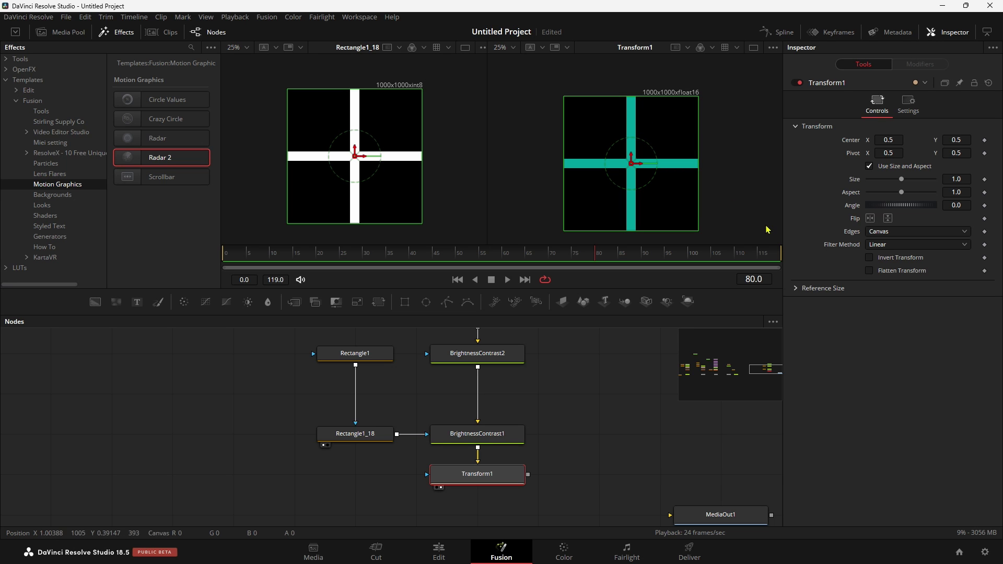
# Reduce Transform1's size to 0.33 and enable the alpha channel in BrightnessContrast1.
pyautogui.moveTo(901, 179); pyautogui.dragTo(880, 179)
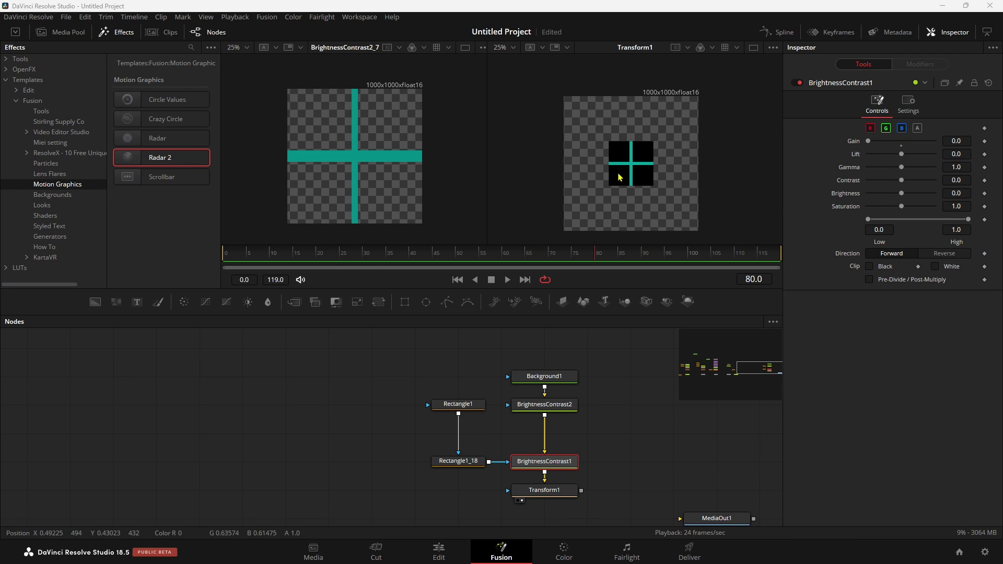
pyautogui.click(920, 129)
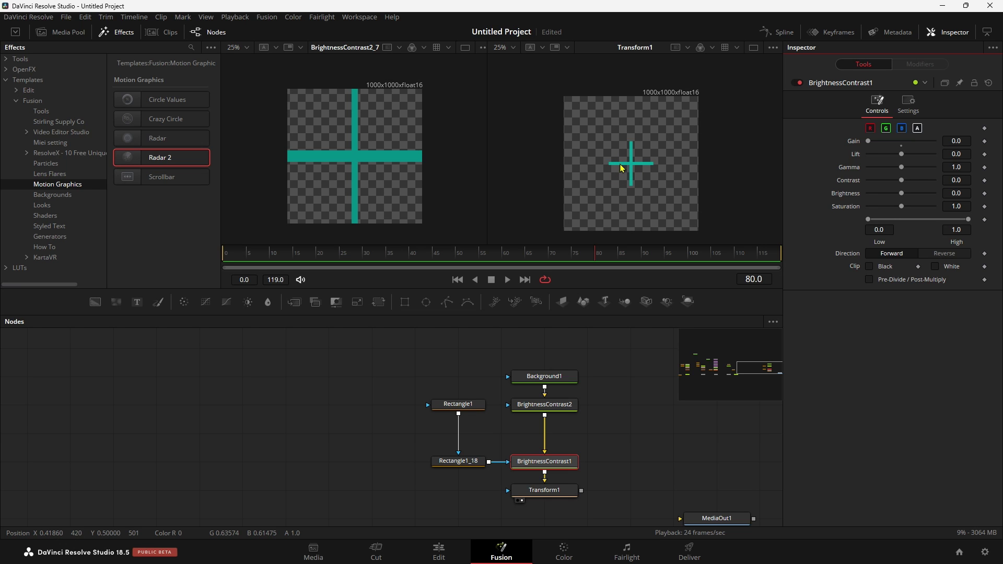
# Reduce Transform1's size to 0.25 and set its edges to Wrap to tile the cross into a grid.
pyautogui.click(555, 492)
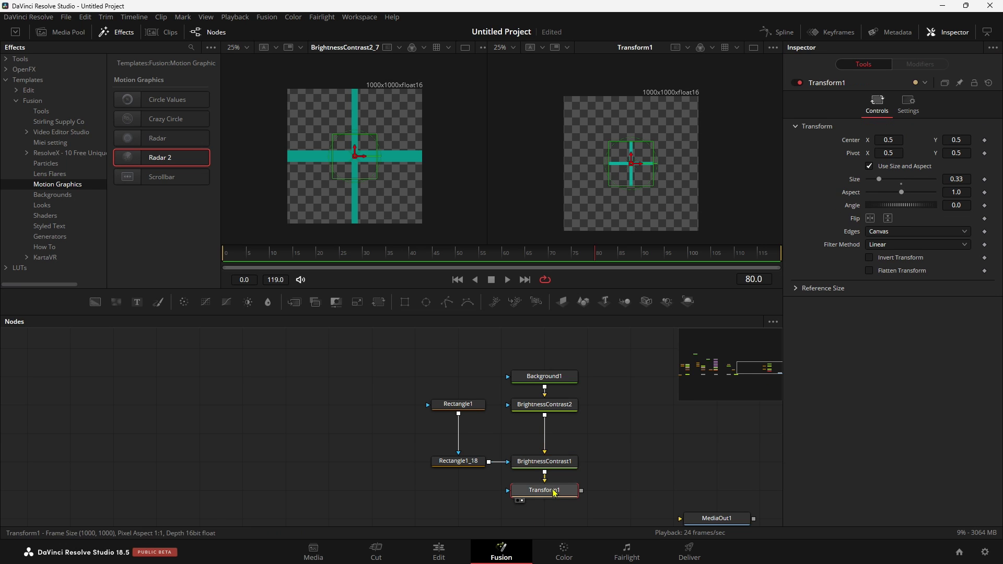
pyautogui.moveTo(879, 180)
pyautogui.mouseDown()
pyautogui.moveTo(912, 180)
pyautogui.moveTo(867, 169)
pyautogui.moveTo(878, 167)
pyautogui.mouseUp()
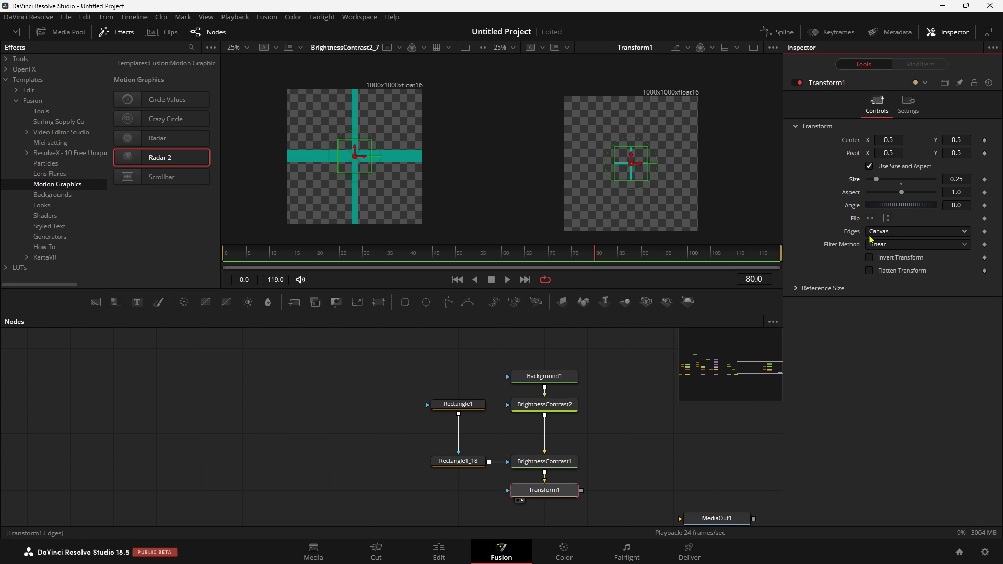
pyautogui.click(890, 234)
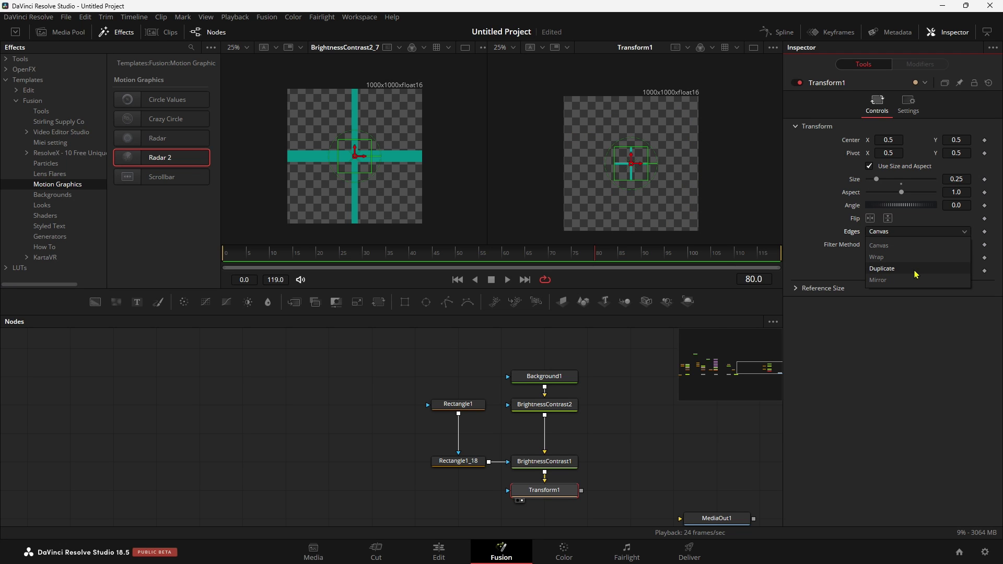
pyautogui.click(880, 256)
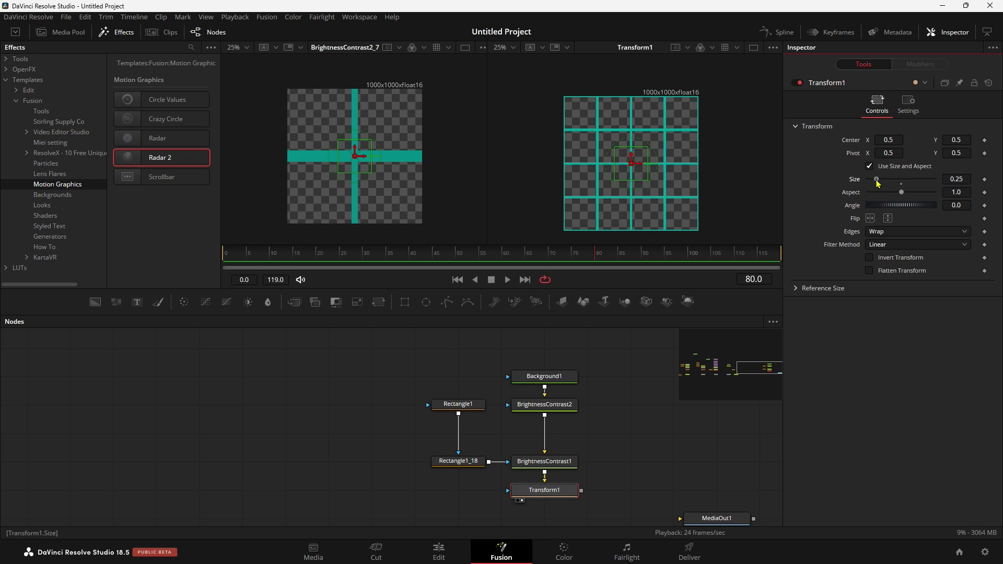
# Try different sizes on Transform1 to vary the grid density and settle on 0.082.
pyautogui.moveTo(877, 182); pyautogui.dragTo(872, 179)
pyautogui.moveTo(951, 180); pyautogui.dragTo(914, 180)
pyautogui.scroll(-1, 956, 180)
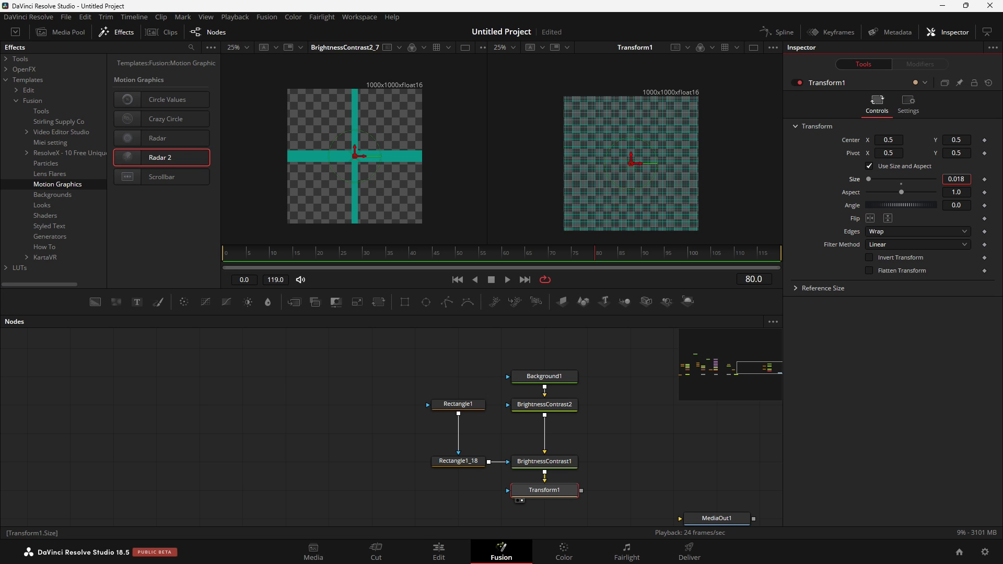
pyautogui.scroll(6, 956, 179)
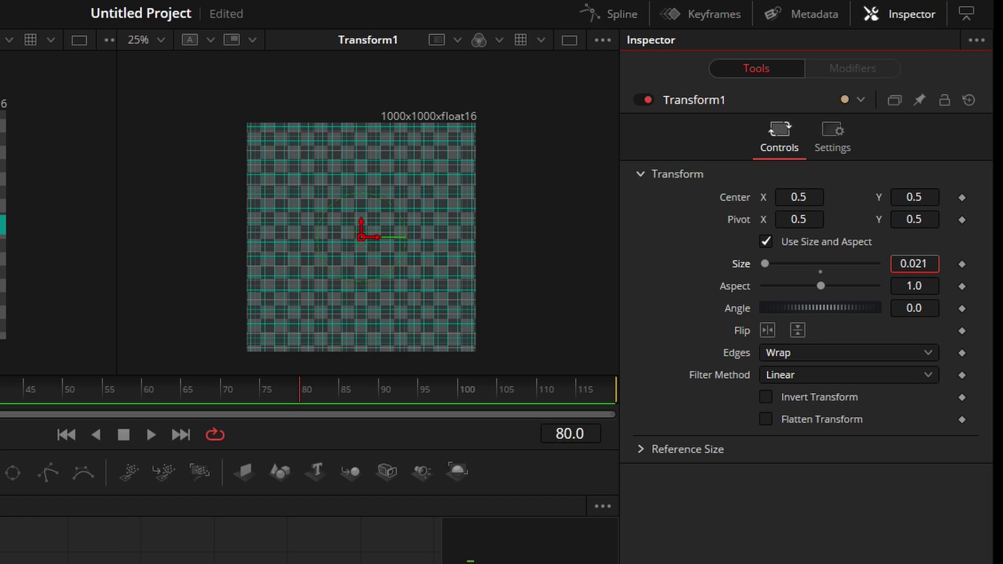
pyautogui.scroll(5, 915, 263)
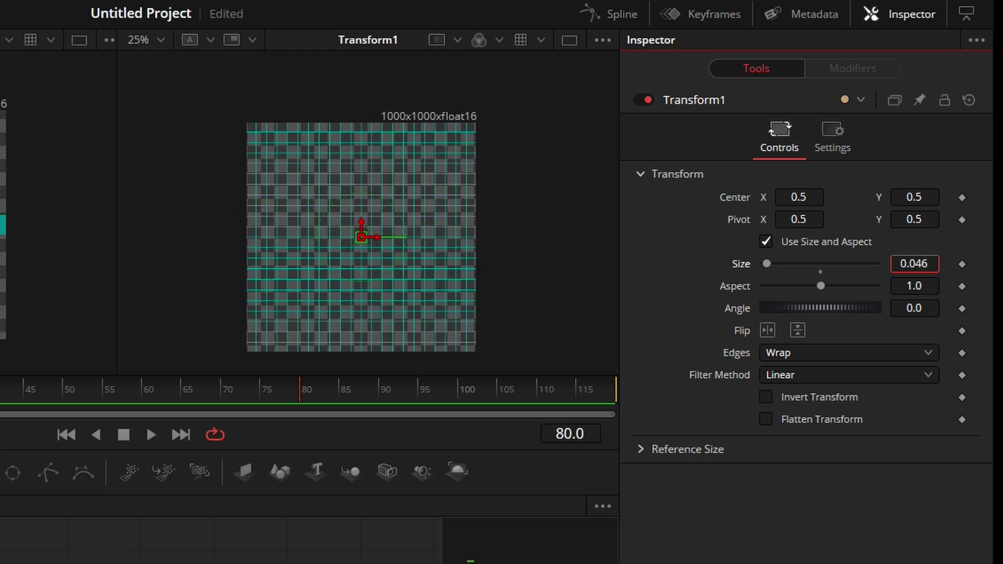
pyautogui.scroll(3, 915, 264)
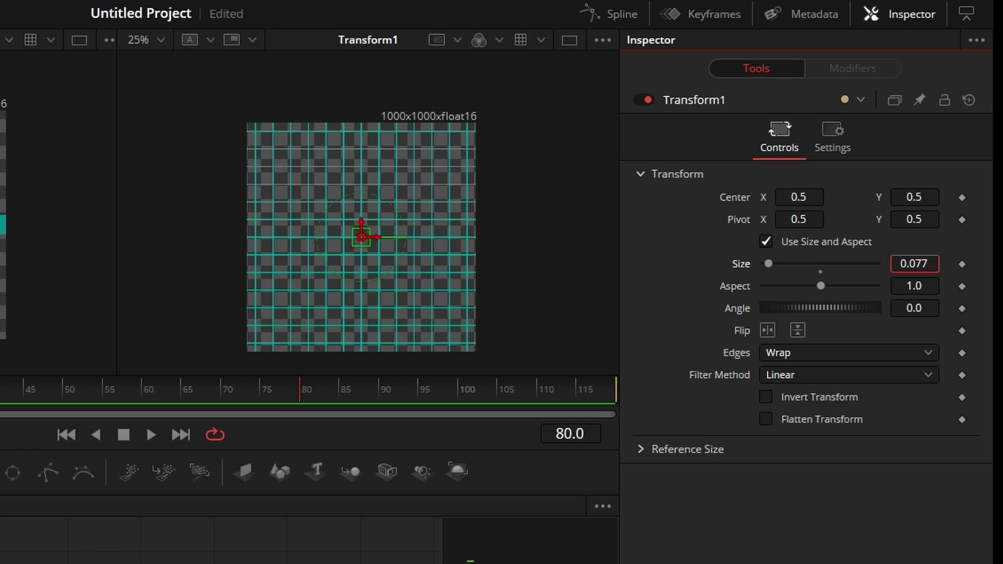
pyautogui.scroll(1, 914, 264)
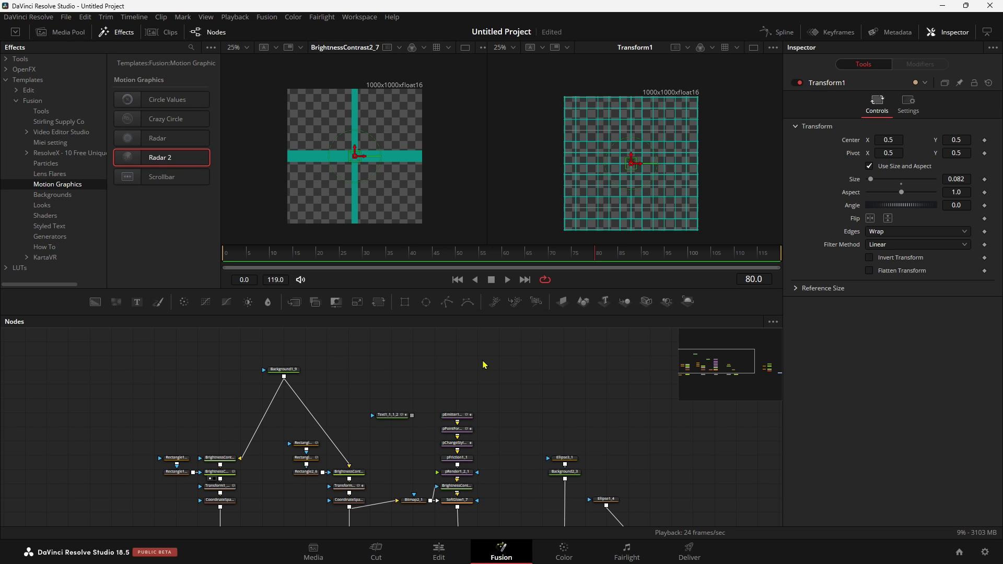
# Examine the template's BrightnessContrast2_7 settings, and show Transform1_10 and CoordinateSpace1_4 in turn in the first viewer.
pyautogui.scroll(4, 333, 442)
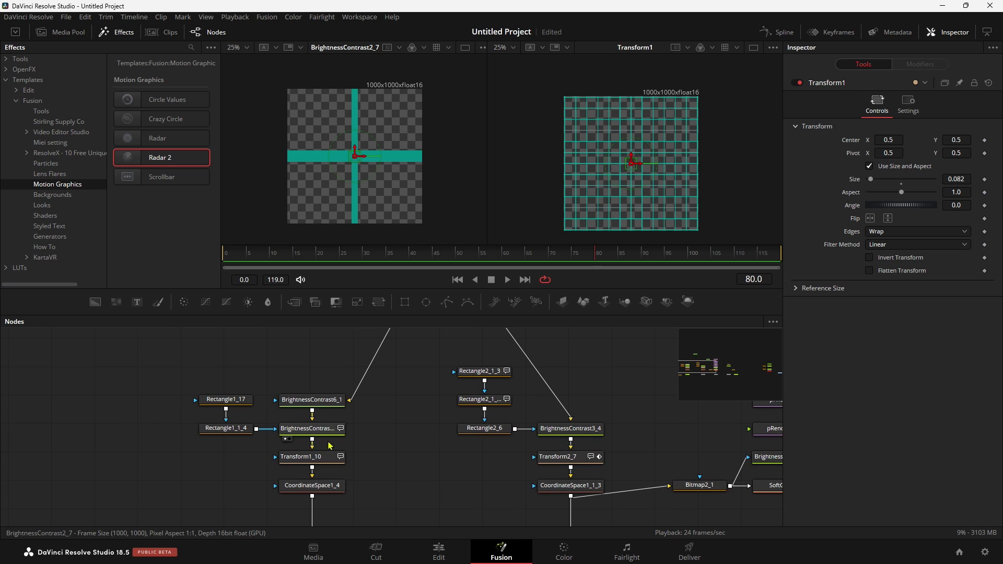
pyautogui.click(319, 430)
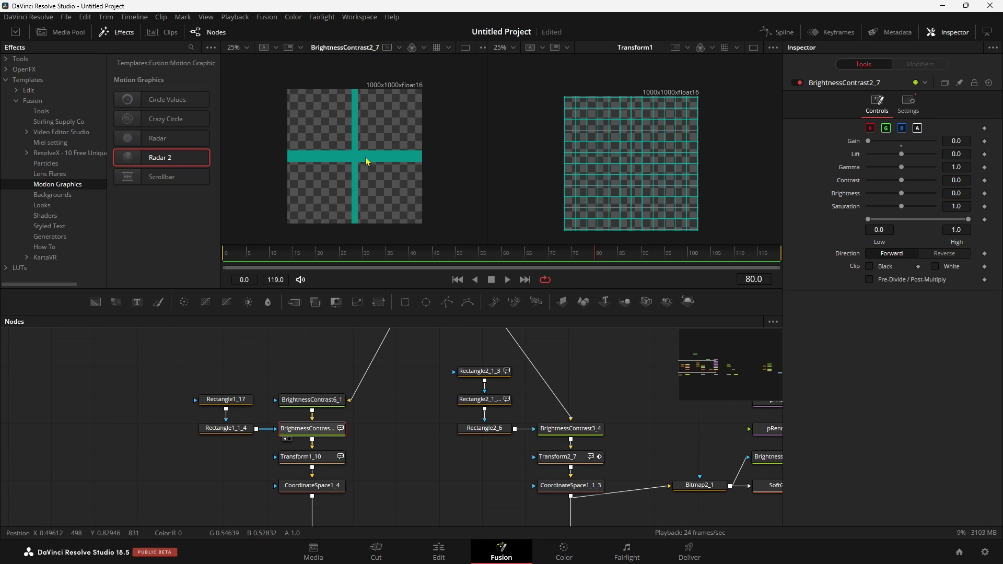
pyautogui.click(297, 461)
pyautogui.press('1')
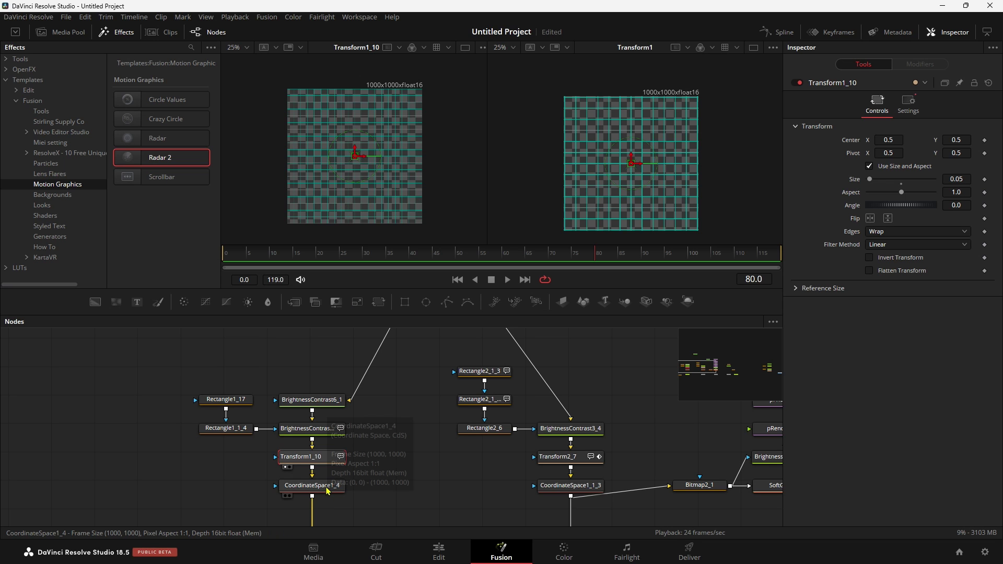
pyautogui.moveTo(328, 491); pyautogui.dragTo(293, 206)
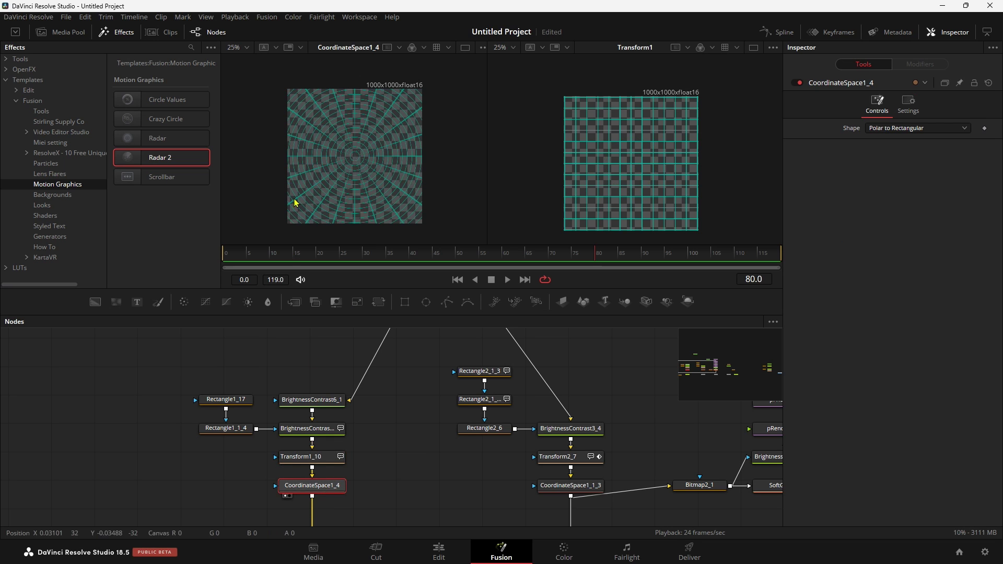
pyautogui.click(400, 384)
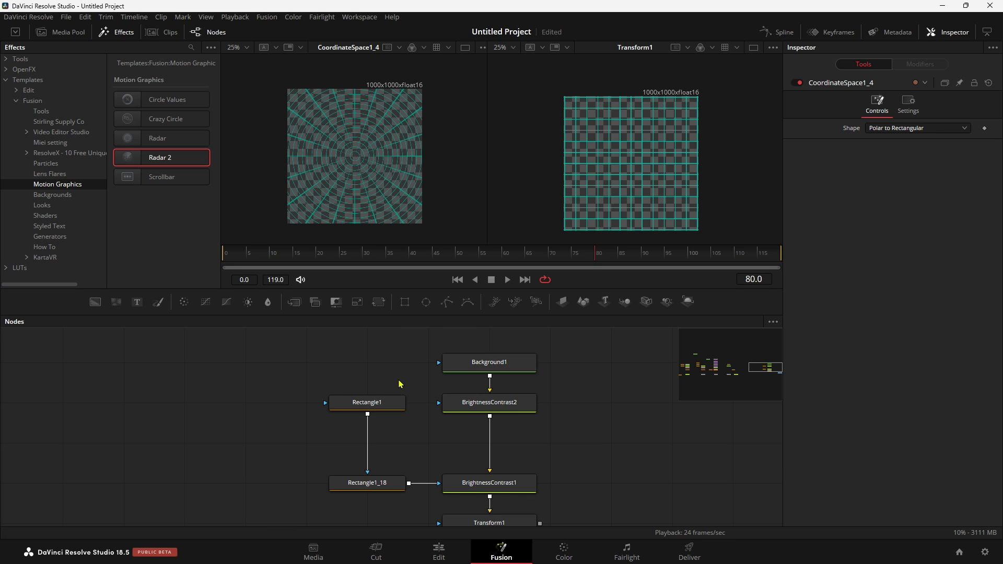
pyautogui.scroll(1, 552, 436)
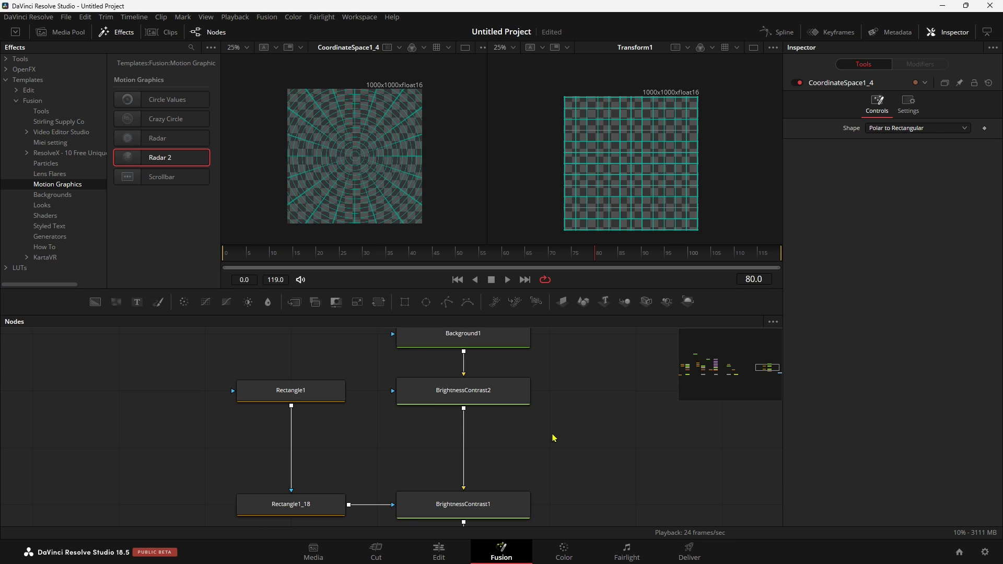
# Add a Coordinate Space node after Transform1 and show it in the second viewer.
pyautogui.moveTo(547, 434); pyautogui.dragTo(490, 304)
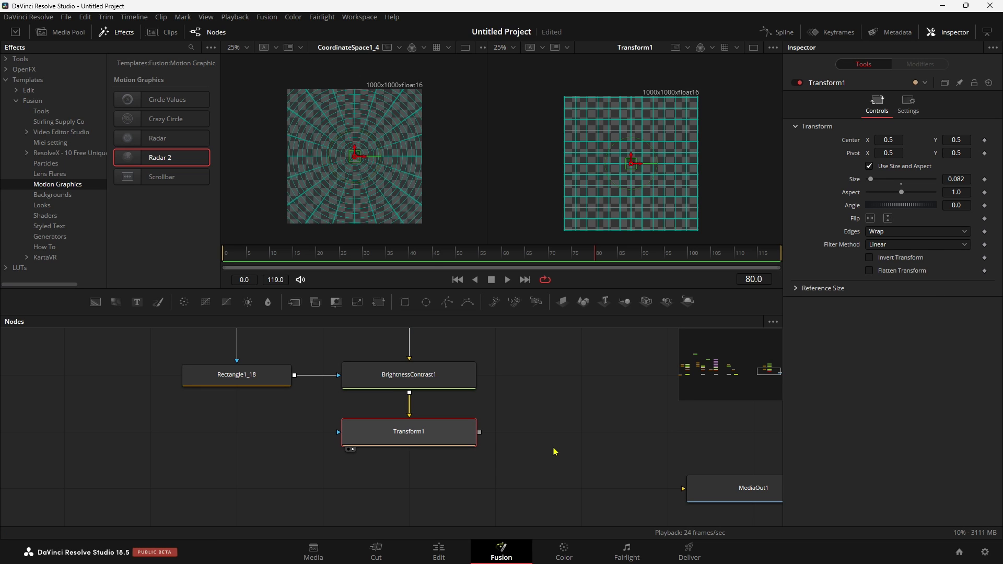
pyautogui.hotkey('shift', 'space')
pyautogui.write('re')
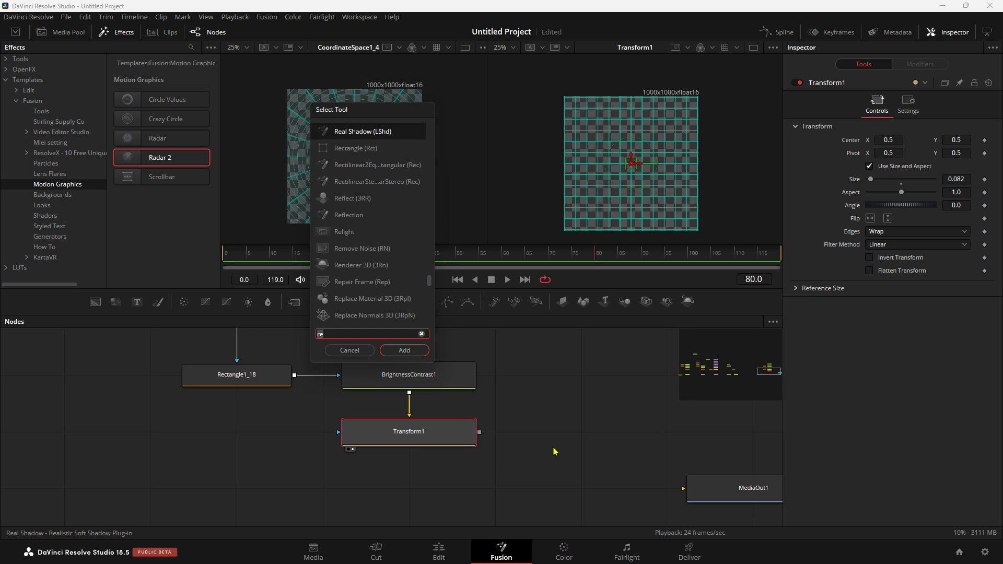
pyautogui.press('BackSpace')
pyautogui.press('BackSpace')
pyautogui.write('coo')
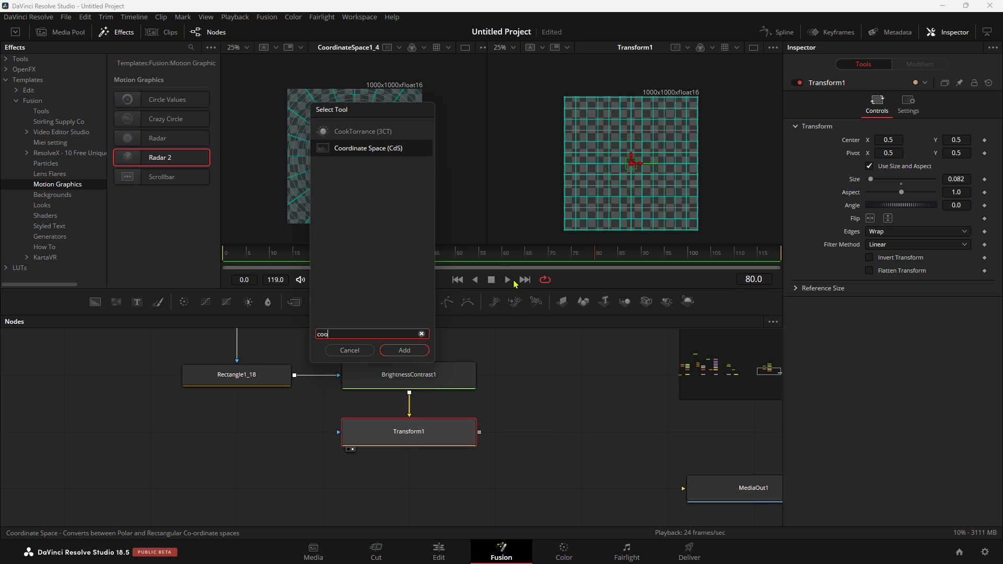
pyautogui.write('rdinate Space')
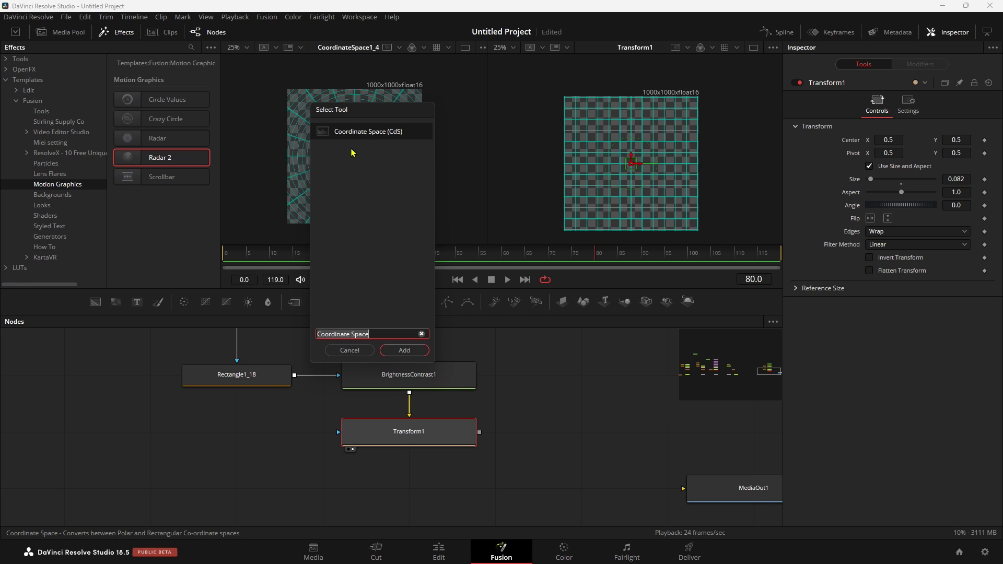
pyautogui.click(406, 353)
pyautogui.press('2')
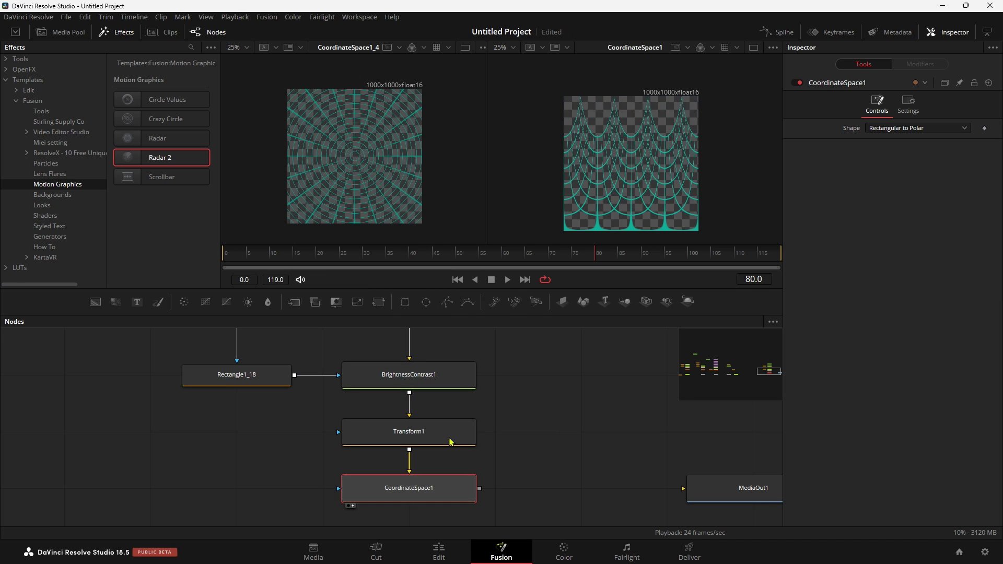
# Set CoordinateSpace1's shape to Polar to Rectangular to bend the grid into a radial pattern.
pyautogui.scroll(2, 636, 214)
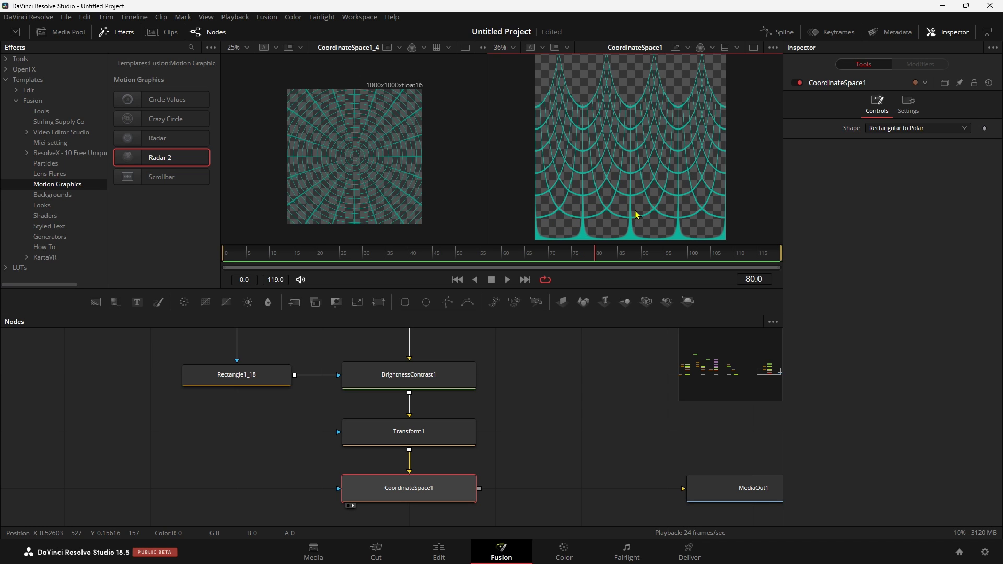
pyautogui.scroll(-2, 637, 214)
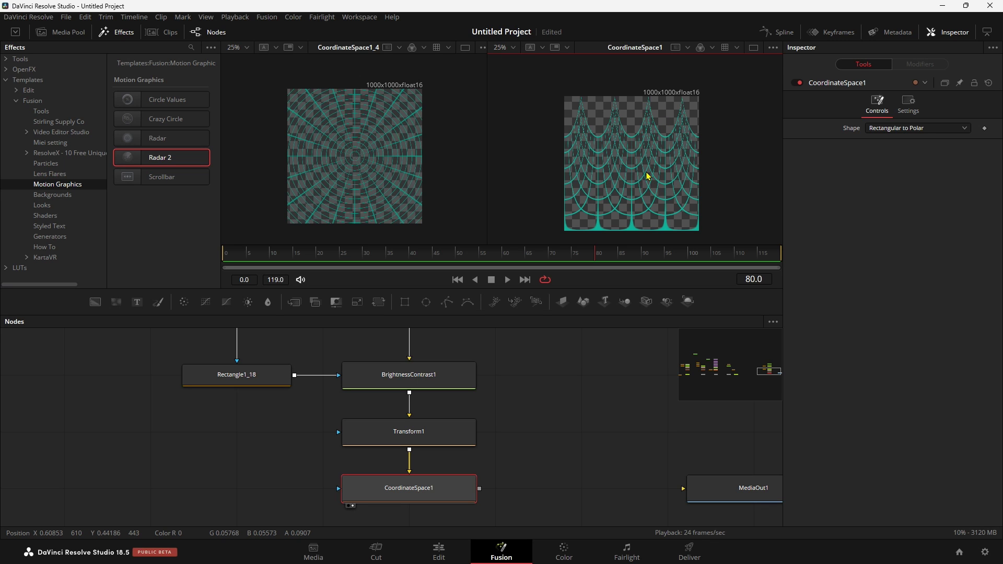
pyautogui.click(946, 129)
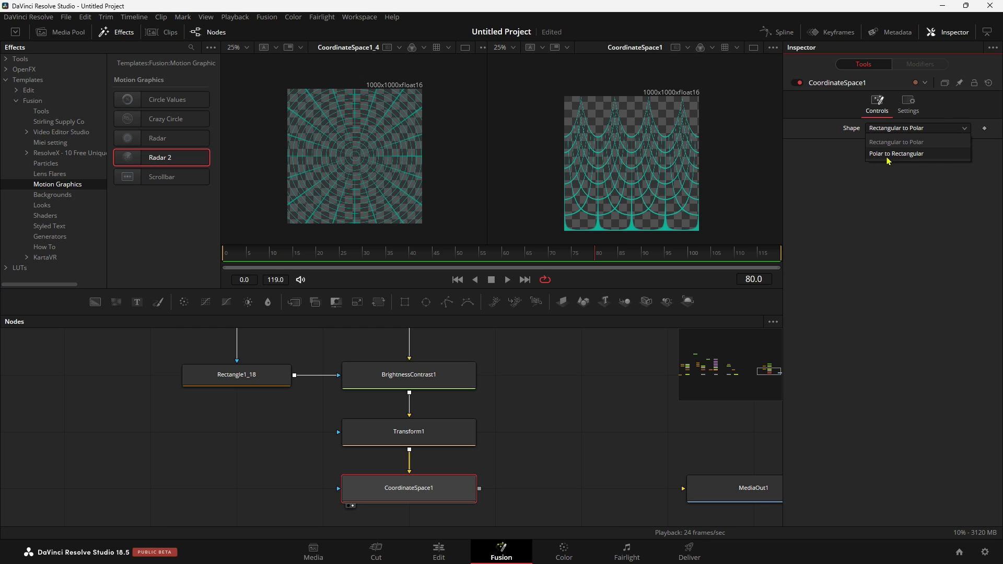
pyautogui.click(907, 154)
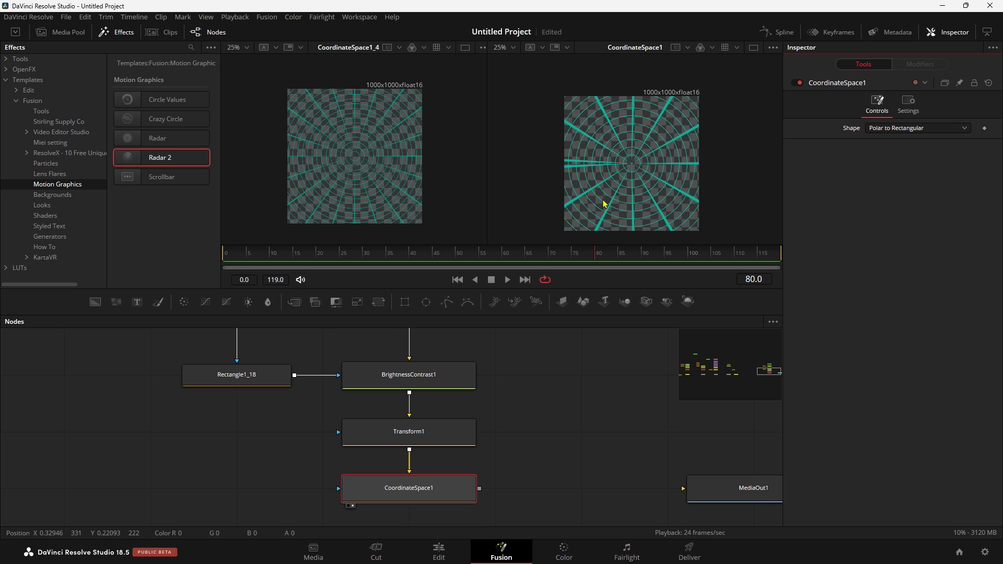
# Vary Transform1's size through 0.02 and 0.12 to compare the radial line spacing, and settle on 0.067.
pyautogui.click(421, 434)
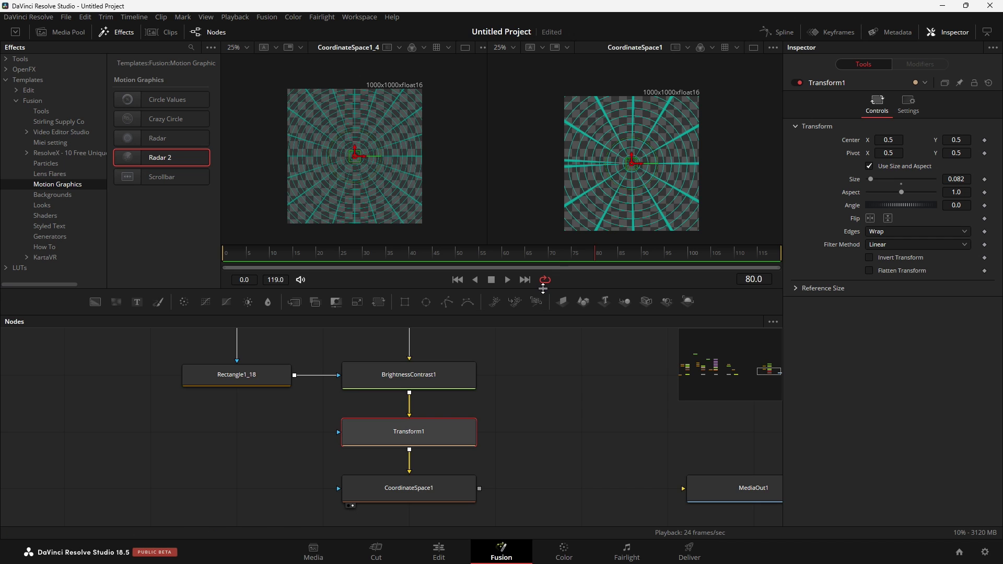
pyautogui.moveTo(542, 295); pyautogui.dragTo(542, 335)
pyautogui.scroll(2, 600, 223)
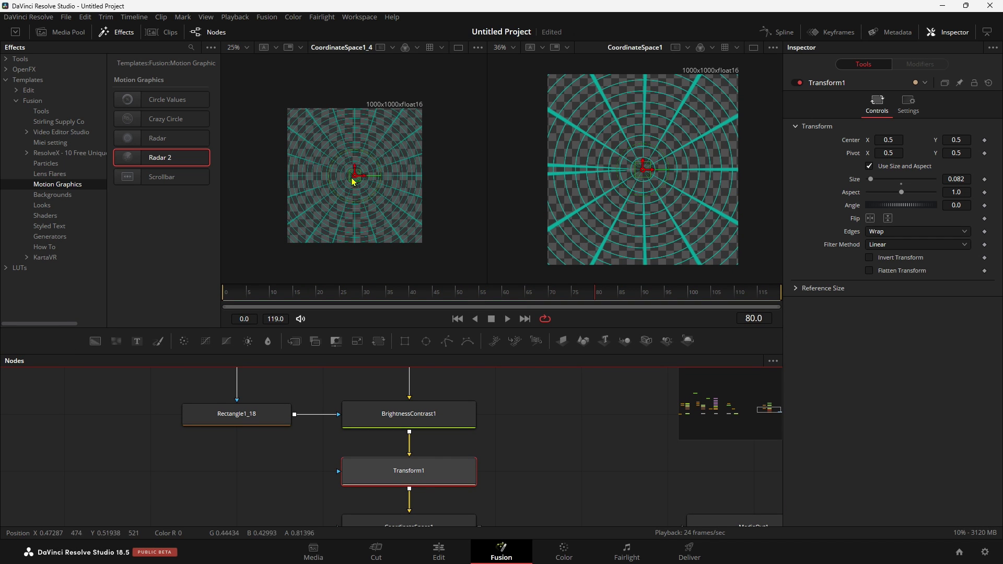
pyautogui.moveTo(470, 456); pyautogui.dragTo(451, 400)
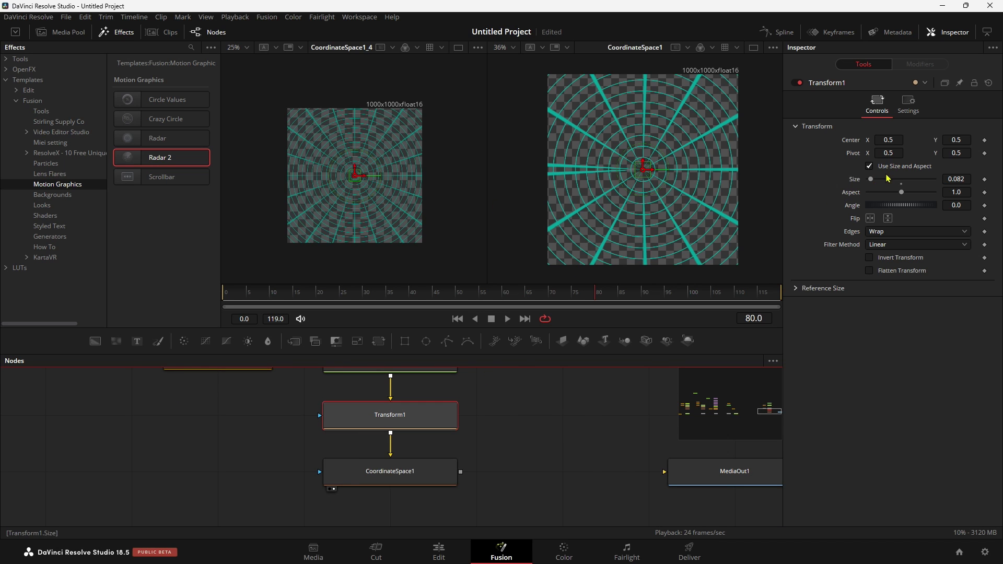
pyautogui.moveTo(871, 182); pyautogui.dragTo(870, 183)
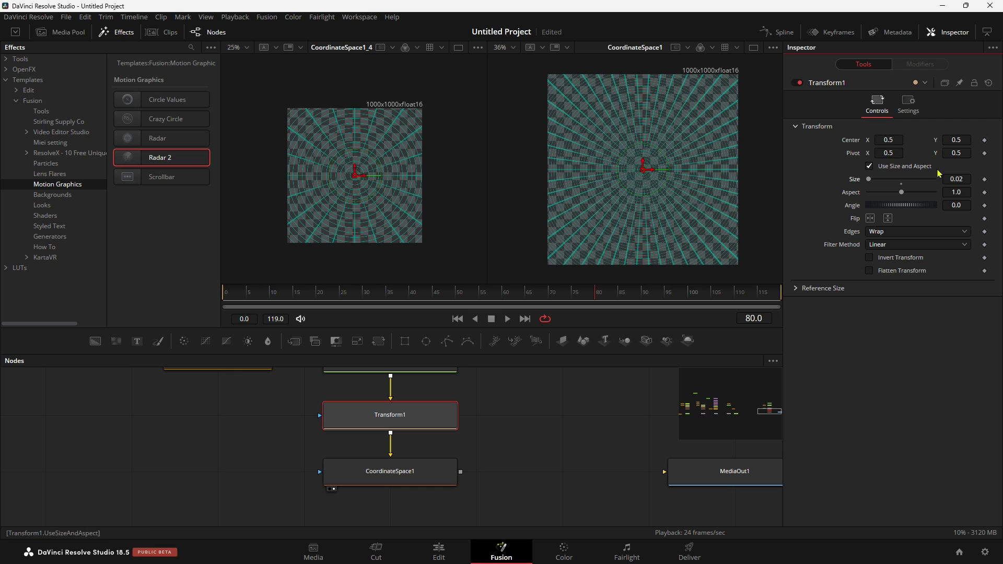
pyautogui.moveTo(949, 179); pyautogui.dragTo(996, 180)
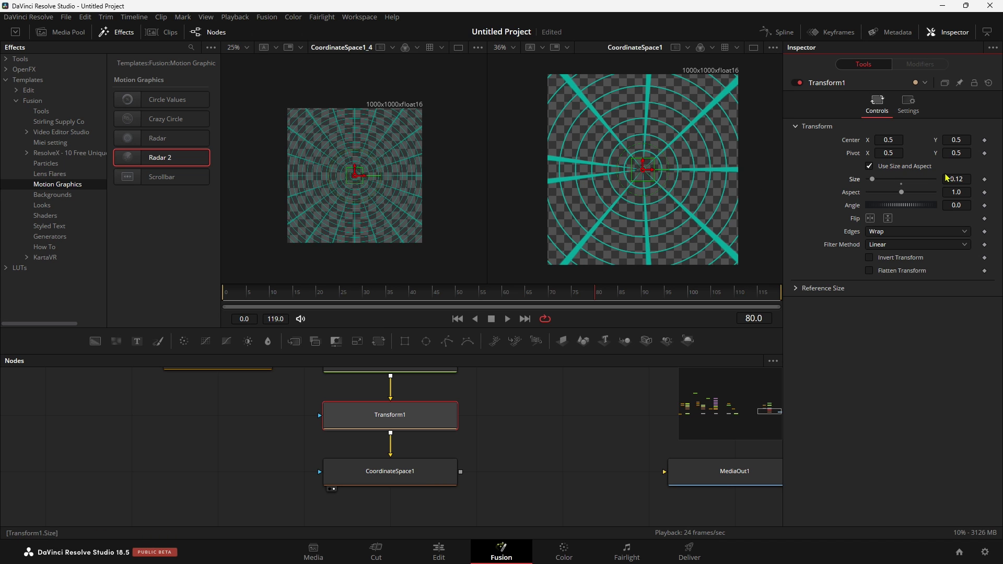
pyautogui.moveTo(953, 178); pyautogui.dragTo(984, 179)
pyautogui.moveTo(587, 187); pyautogui.dragTo(661, 179)
pyautogui.moveTo(989, 178)
pyautogui.mouseDown()
pyautogui.moveTo(1002, 178)
pyautogui.moveTo(990, 178)
pyautogui.mouseUp()
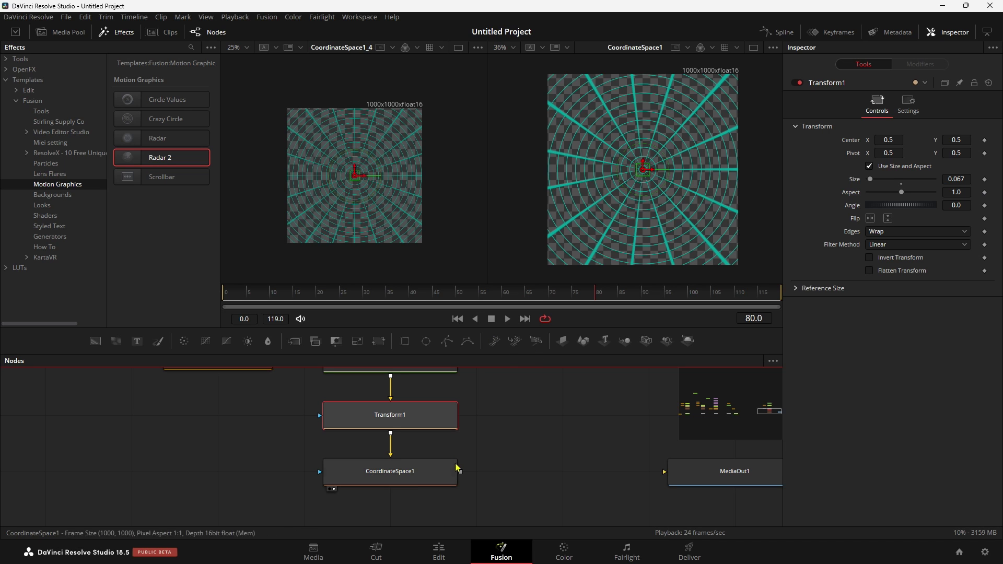
# Examine how the template's Background1_9 feeds its two brightness branches and check its image settings.
pyautogui.click(413, 485)
pyautogui.scroll(-5, 517, 459)
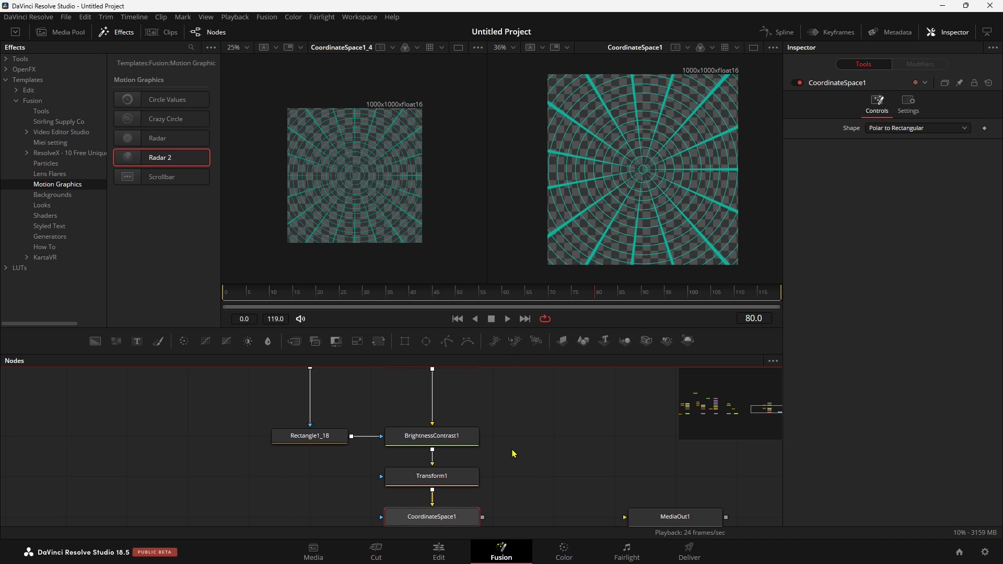
pyautogui.moveTo(511, 450); pyautogui.dragTo(512, 451)
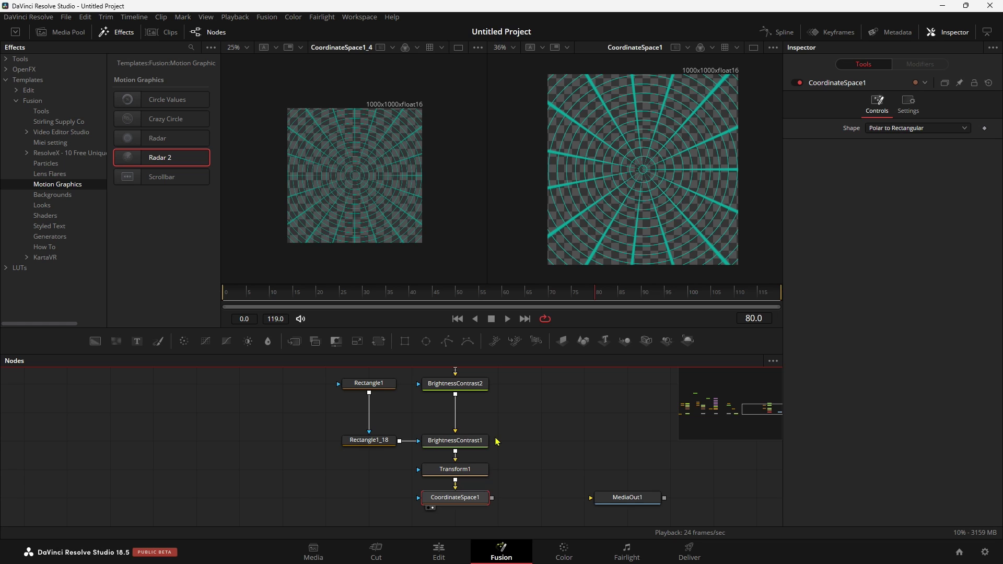
pyautogui.scroll(-3, 496, 442)
pyautogui.moveTo(230, 424); pyautogui.dragTo(279, 439)
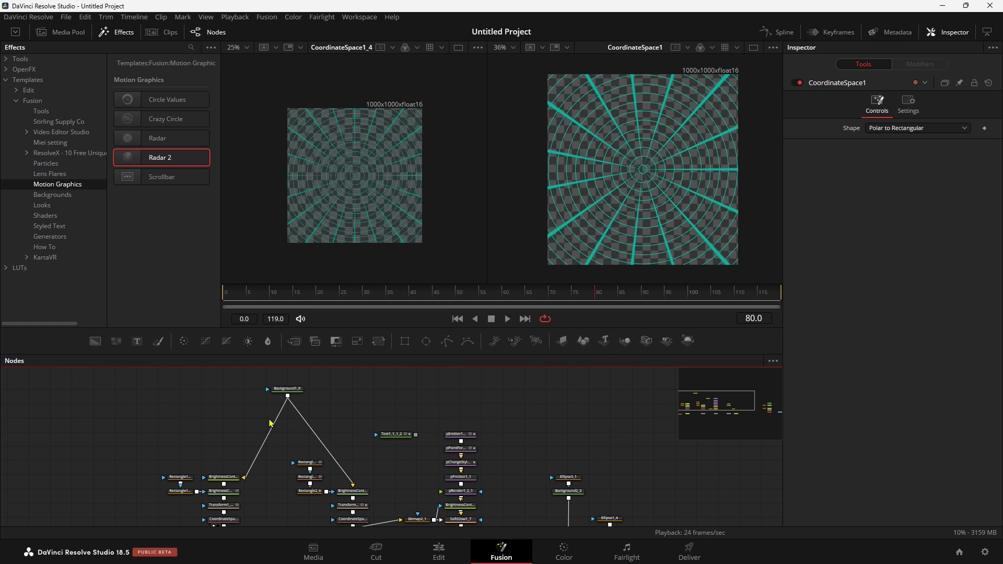
pyautogui.moveTo(214, 474); pyautogui.dragTo(157, 468)
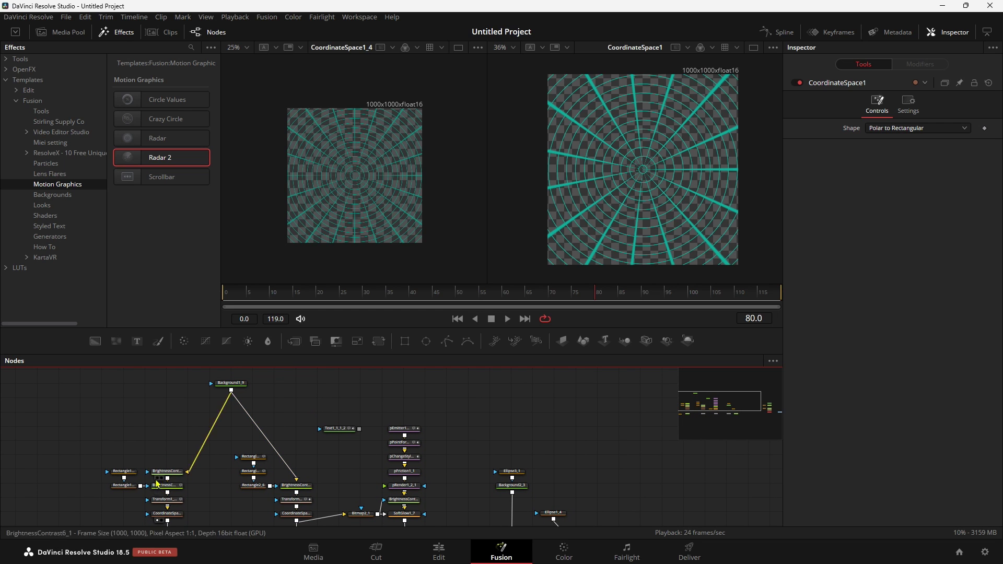
pyautogui.moveTo(208, 487); pyautogui.dragTo(211, 471)
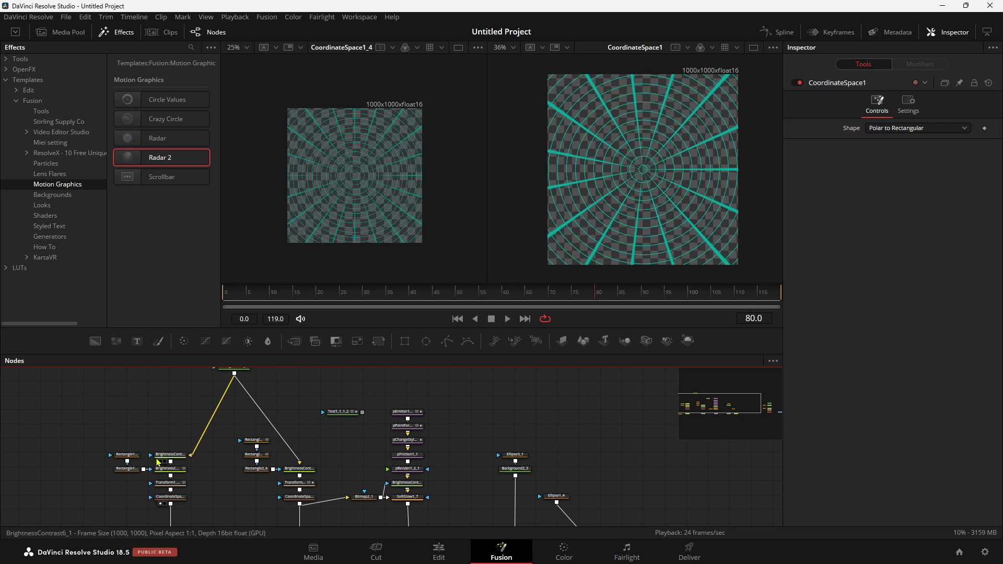
pyautogui.scroll(2, 166, 455)
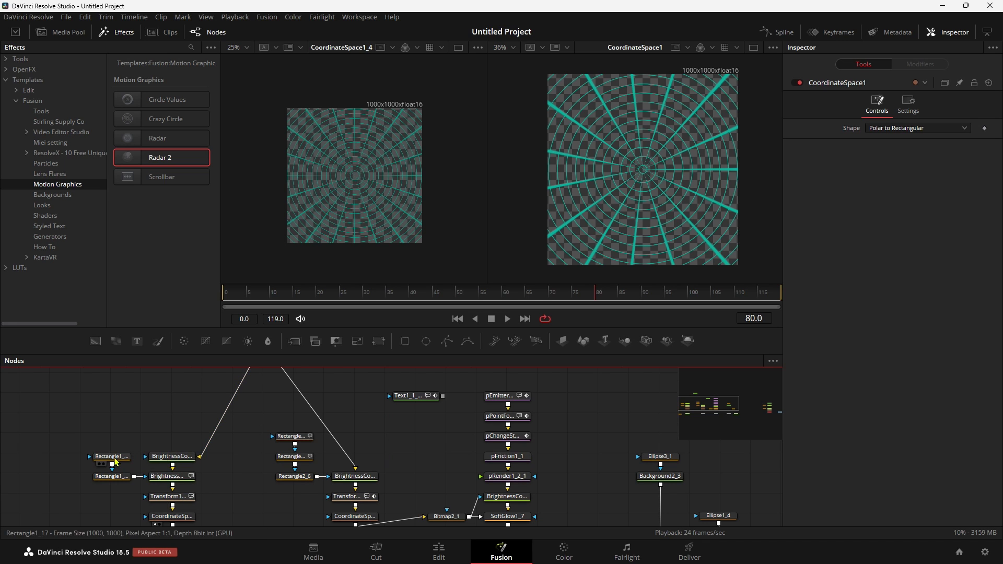
pyautogui.moveTo(210, 460); pyautogui.dragTo(161, 494)
pyautogui.moveTo(164, 458); pyautogui.dragTo(187, 486)
pyautogui.click(235, 400)
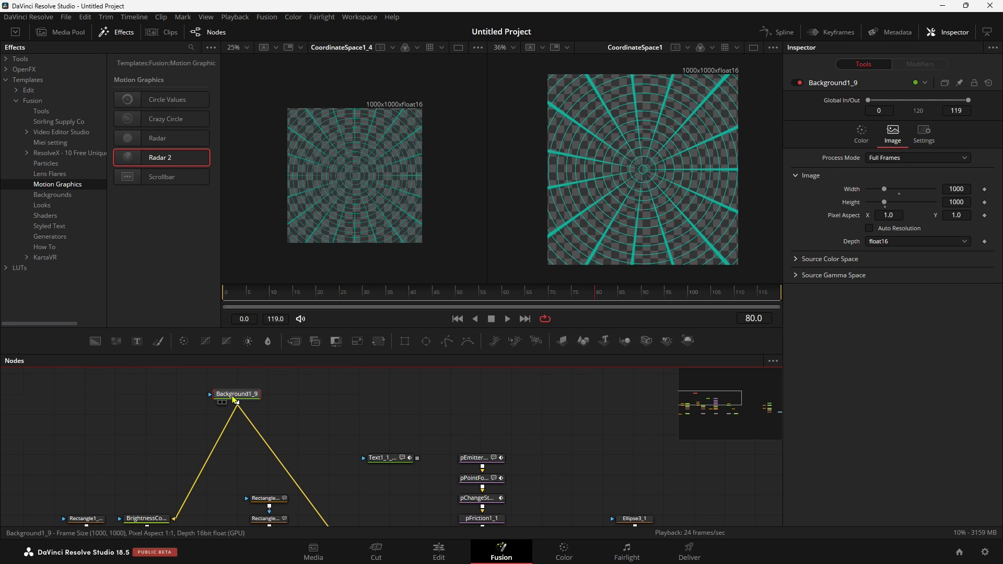
pyautogui.moveTo(340, 456); pyautogui.dragTo(309, 408)
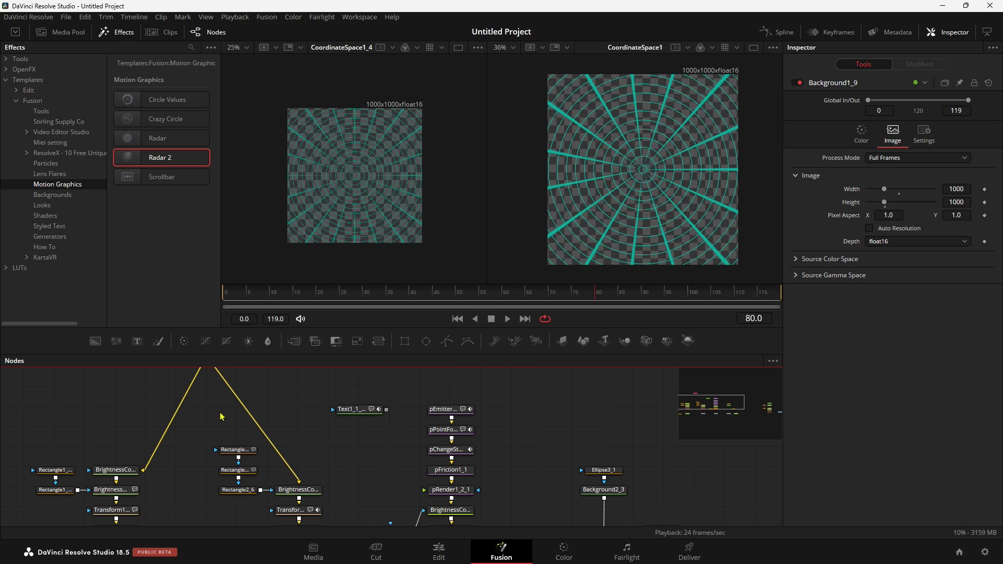
pyautogui.scroll(1, 246, 448)
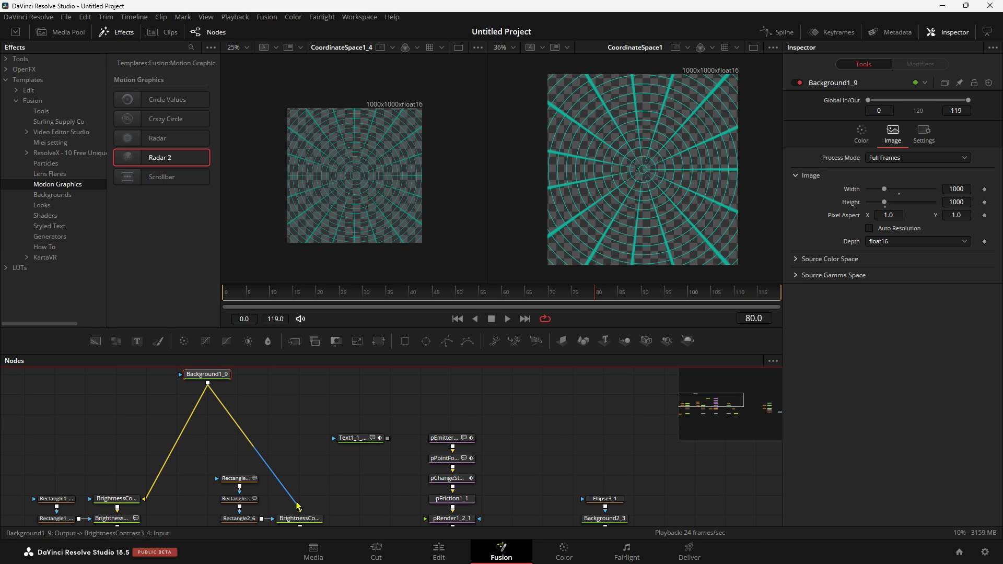
# Show the template's BrightnessContrast6_1 and BrightnessContrast3_4 in turn in the first viewer and examine their branches down to the merges.
pyautogui.click(127, 499)
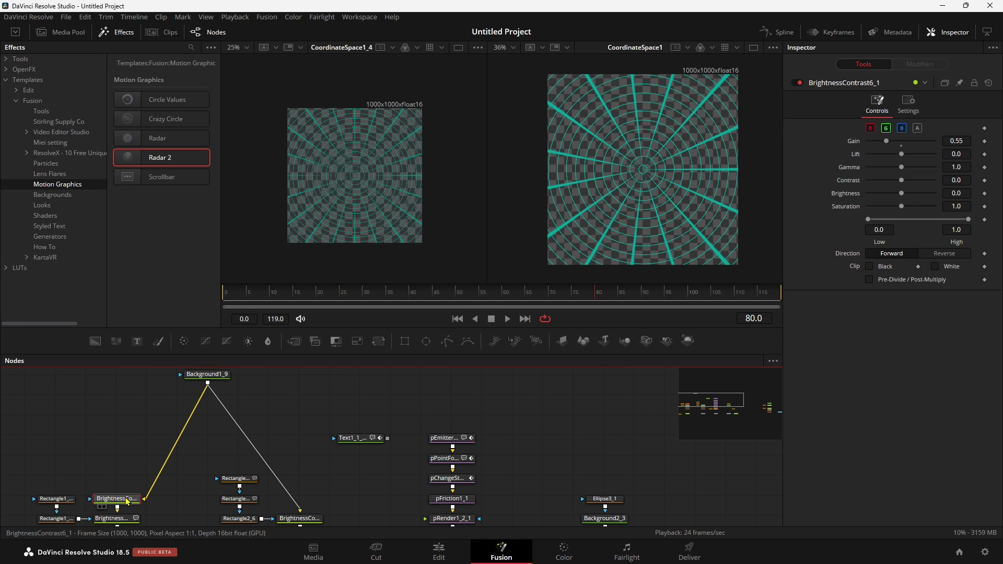
pyautogui.press('1')
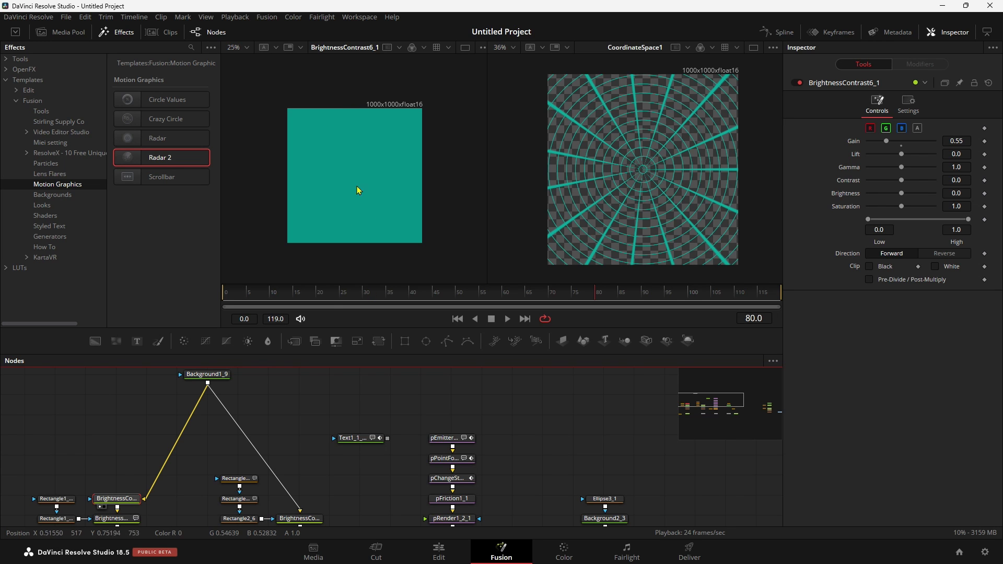
pyautogui.click(301, 518)
pyautogui.scroll(-1, 306, 501)
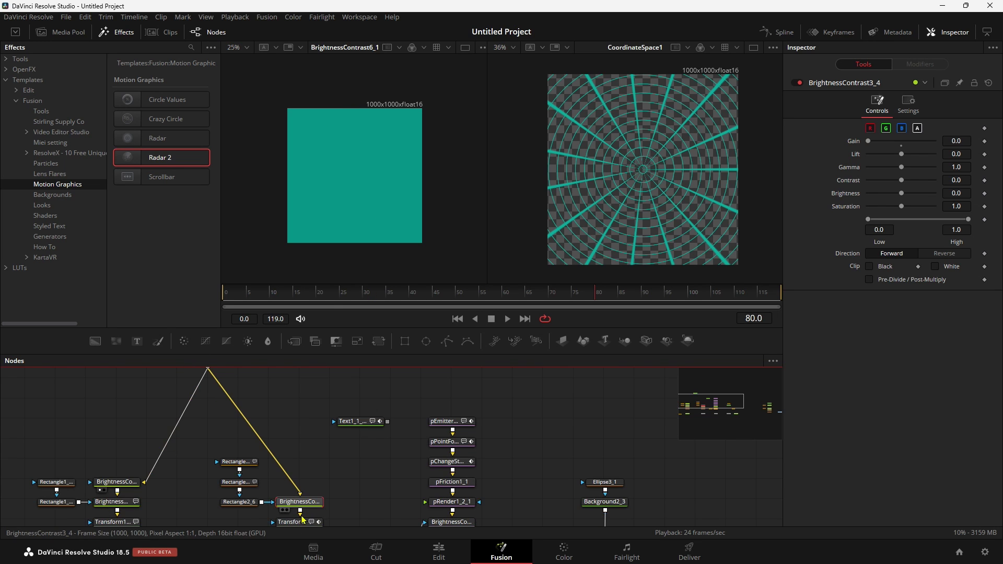
pyautogui.press('1')
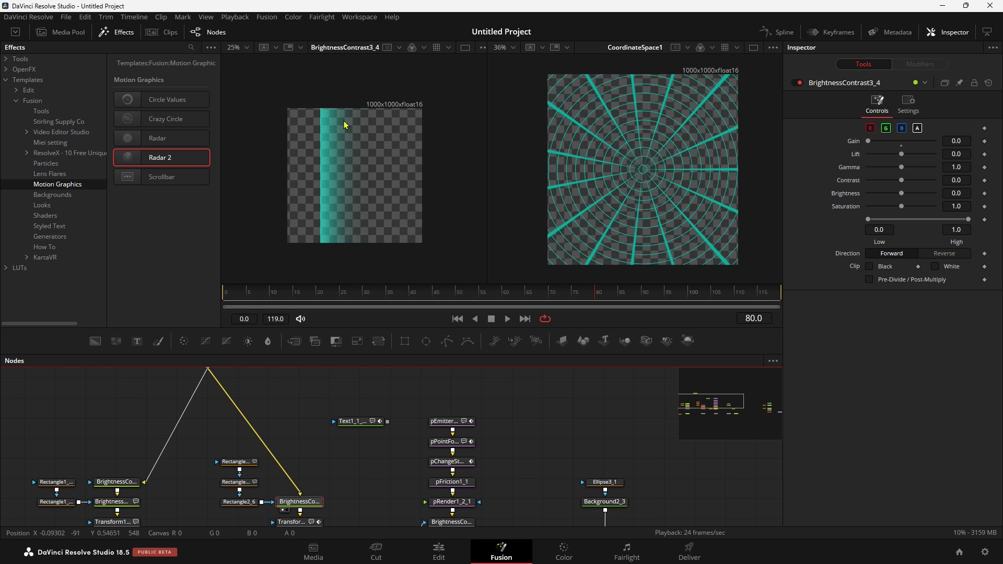
pyautogui.moveTo(311, 432); pyautogui.dragTo(301, 397)
pyautogui.scroll(-4, 306, 445)
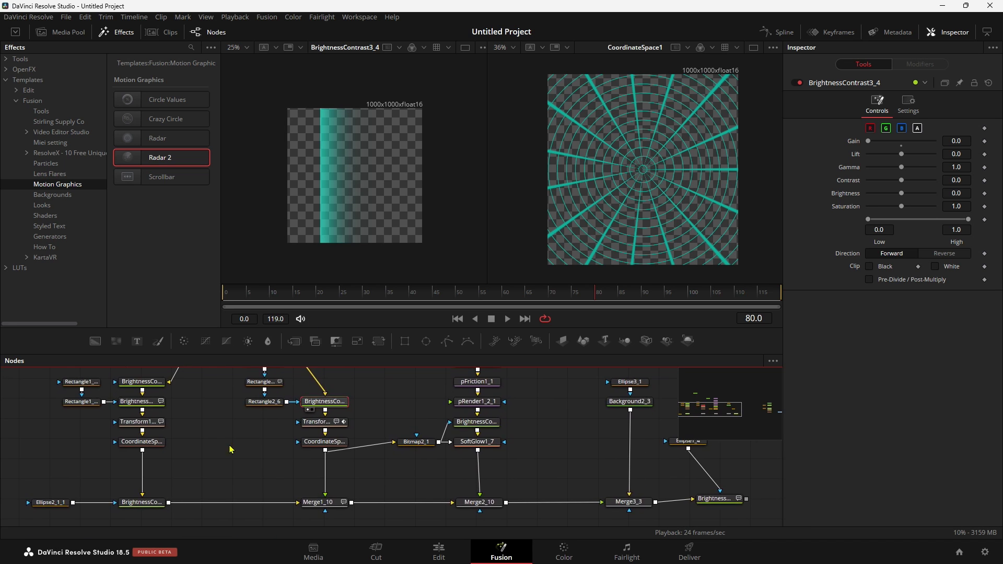
# Connect CoordinateSpace1 to MediaOut1, check the radial grid on the Edit page timeline, and return to the Fusion page.
pyautogui.scroll(-2, 546, 444)
pyautogui.moveTo(546, 438); pyautogui.dragTo(510, 470)
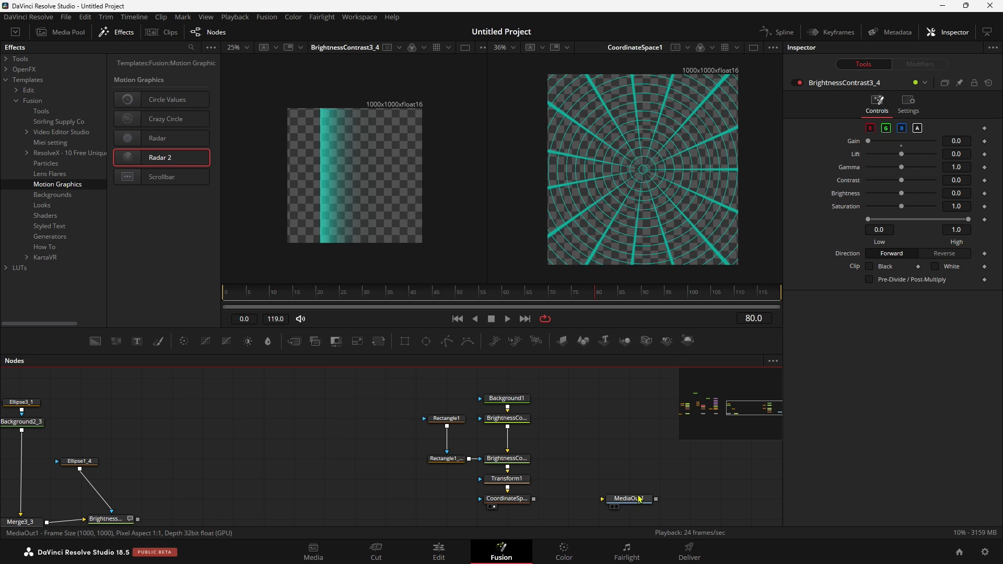
pyautogui.click(621, 498)
pyautogui.moveTo(537, 499); pyautogui.dragTo(626, 501)
pyautogui.click(452, 551)
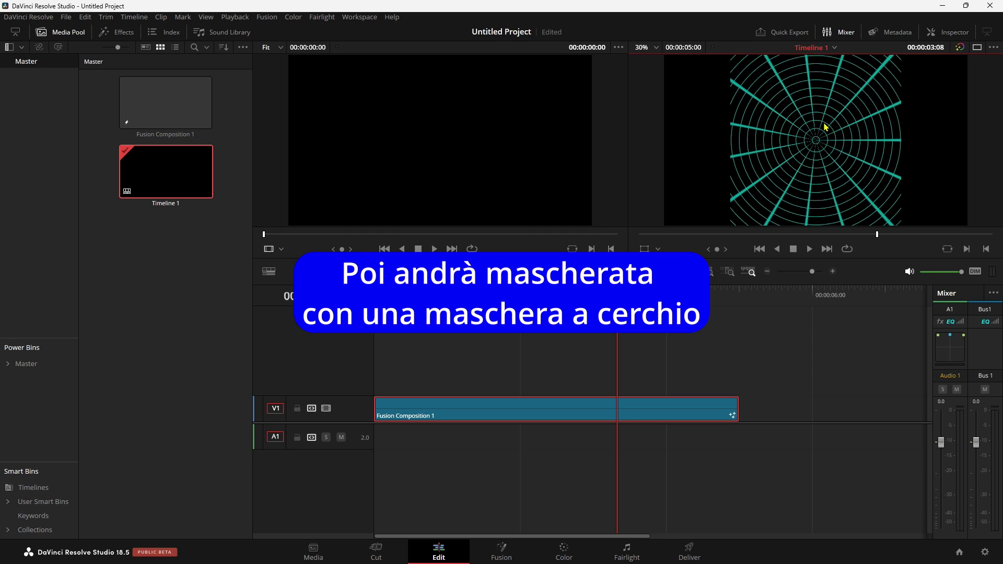
pyautogui.click(502, 550)
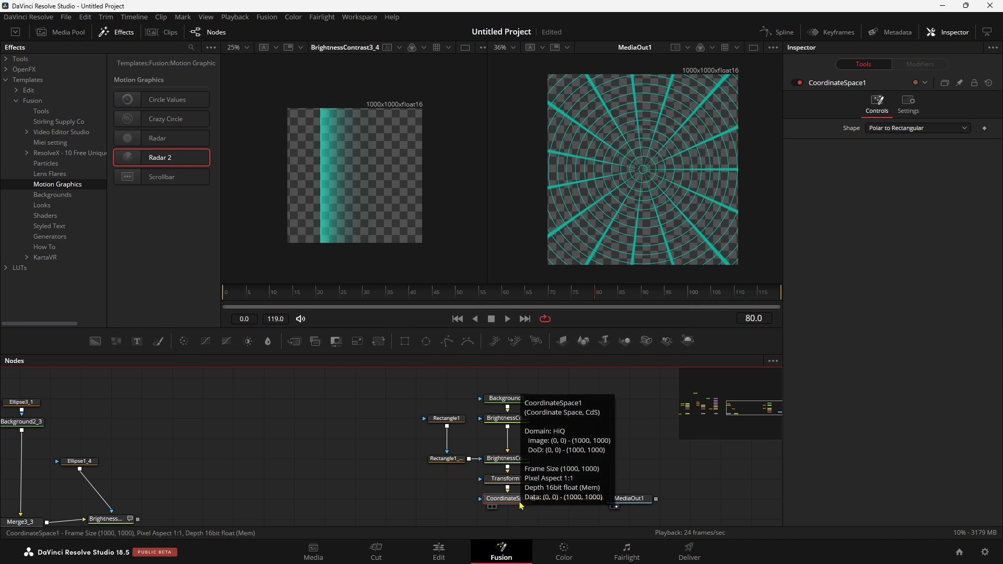
# Set Background1's resolution to 1920 by 1080, check the grid on the Edit page timeline, and return to the Fusion page.
pyautogui.moveTo(520, 399)
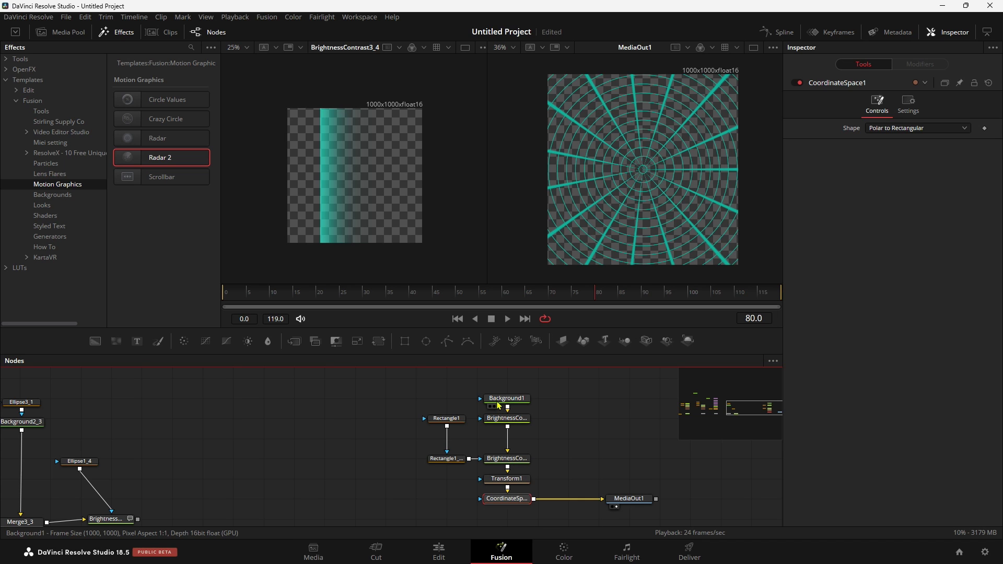
pyautogui.click(498, 405)
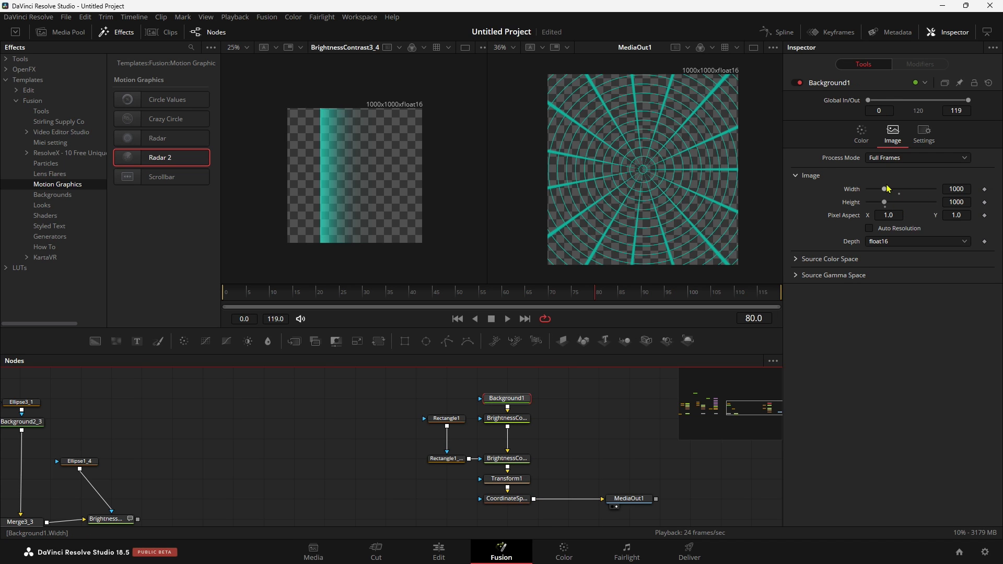
pyautogui.click(961, 189)
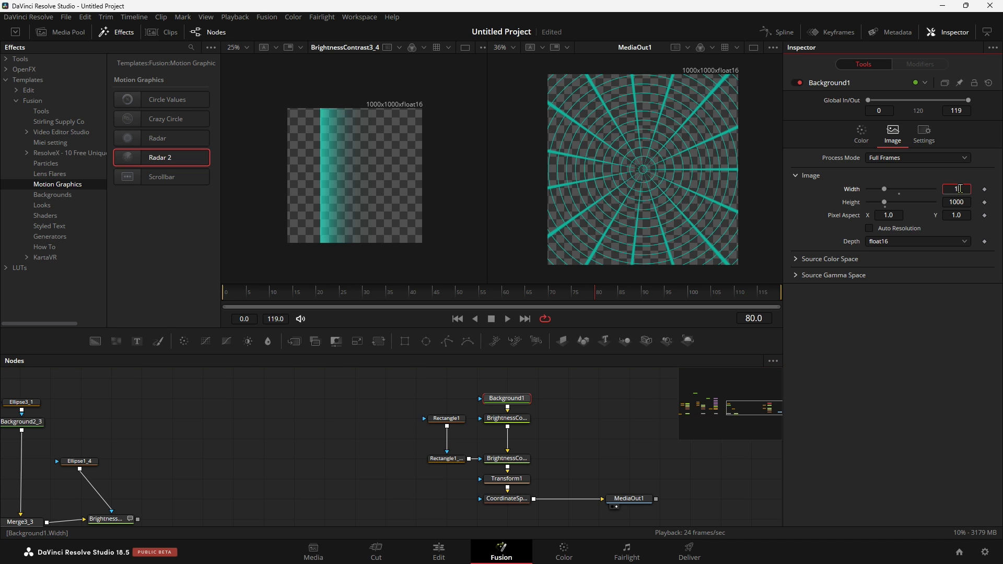
pyautogui.click(965, 203)
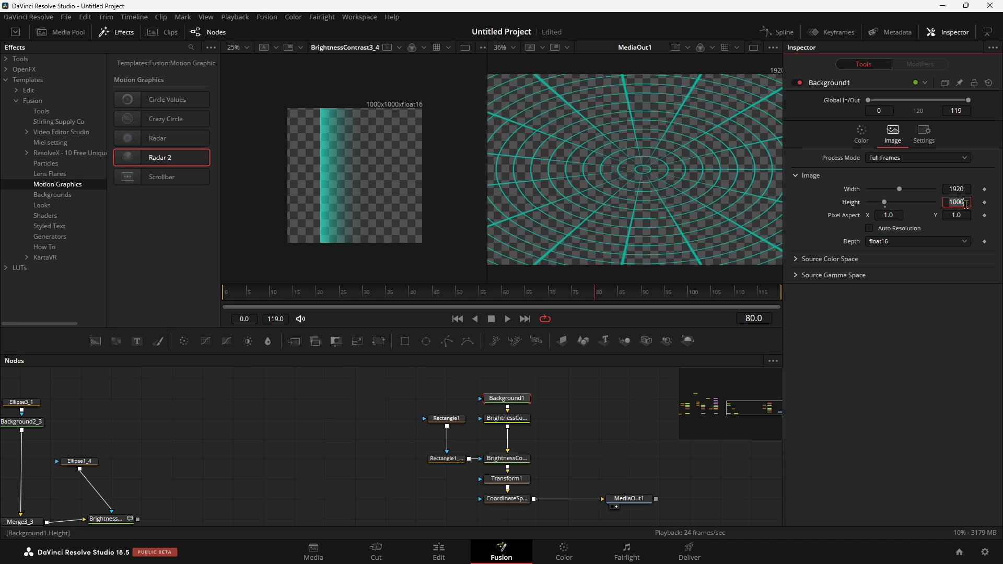
pyautogui.press('Tab')
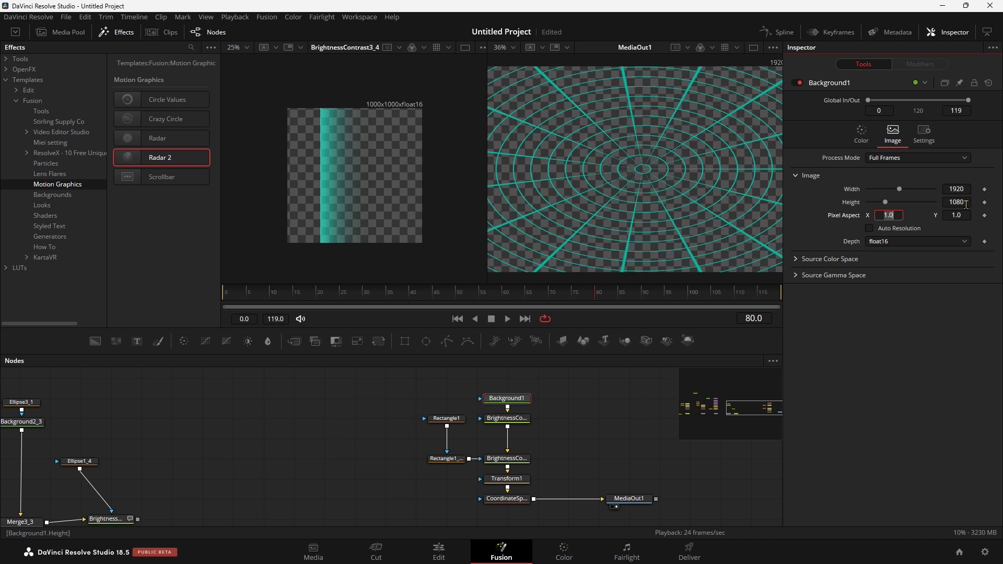
pyautogui.scroll(-1, 683, 206)
pyautogui.moveTo(662, 212); pyautogui.dragTo(641, 209)
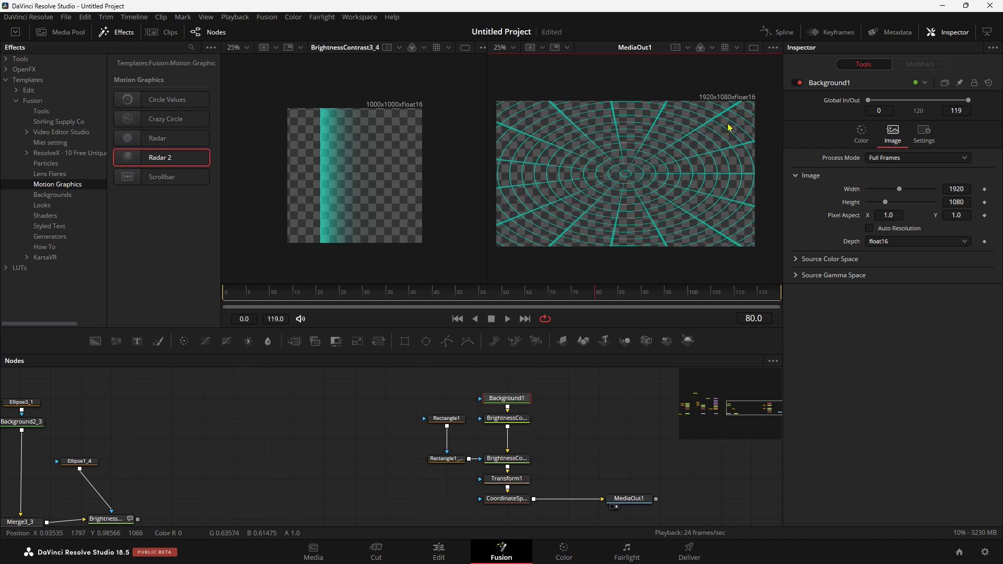
pyautogui.click(453, 548)
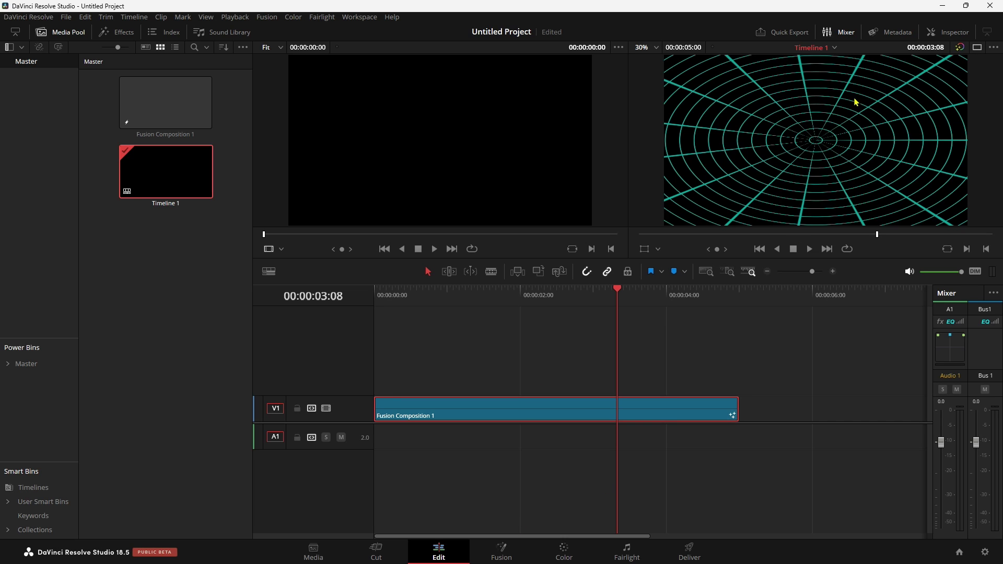
pyautogui.click(510, 547)
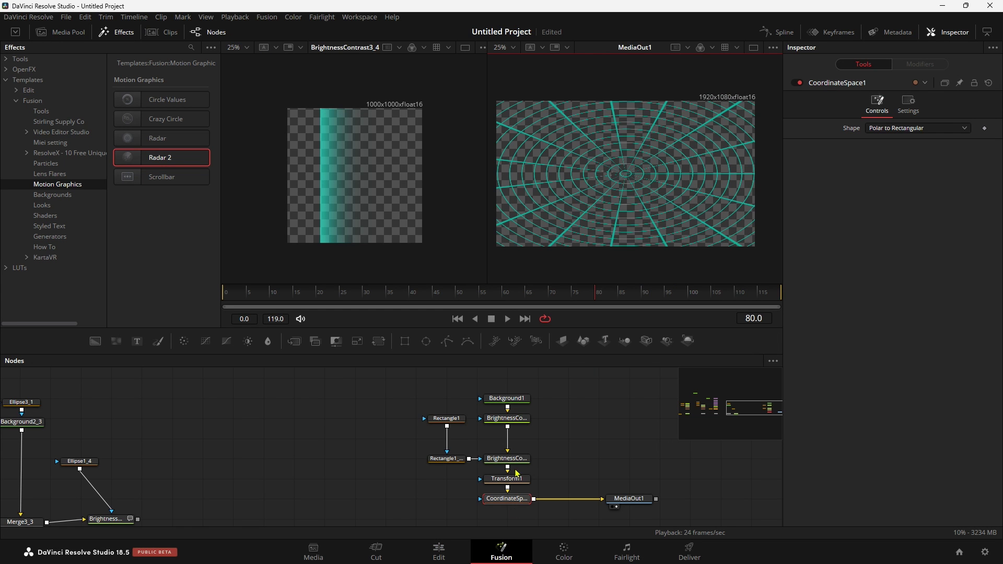
# Raise Background1's height to about 1678 and insert a 1920 by 1080 Crop node between CoordinateSpace1 and MediaOut1.
pyautogui.click(506, 398)
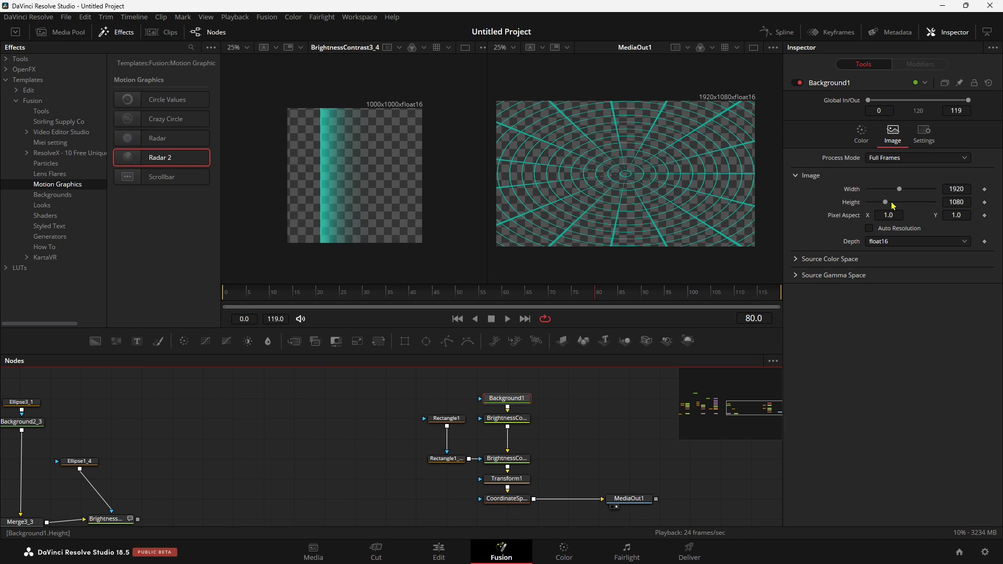
pyautogui.moveTo(887, 205); pyautogui.dragTo(898, 206)
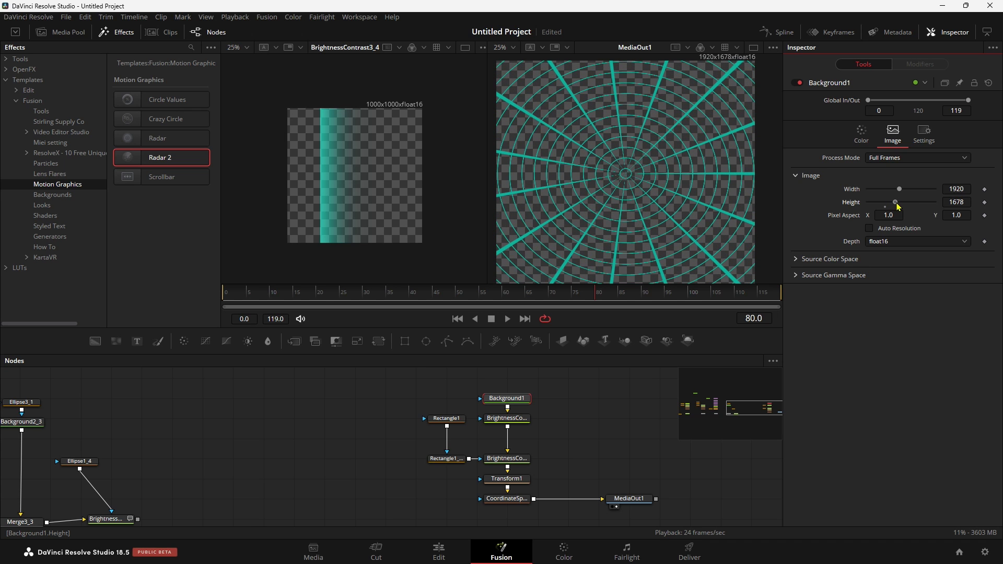
pyautogui.click(504, 499)
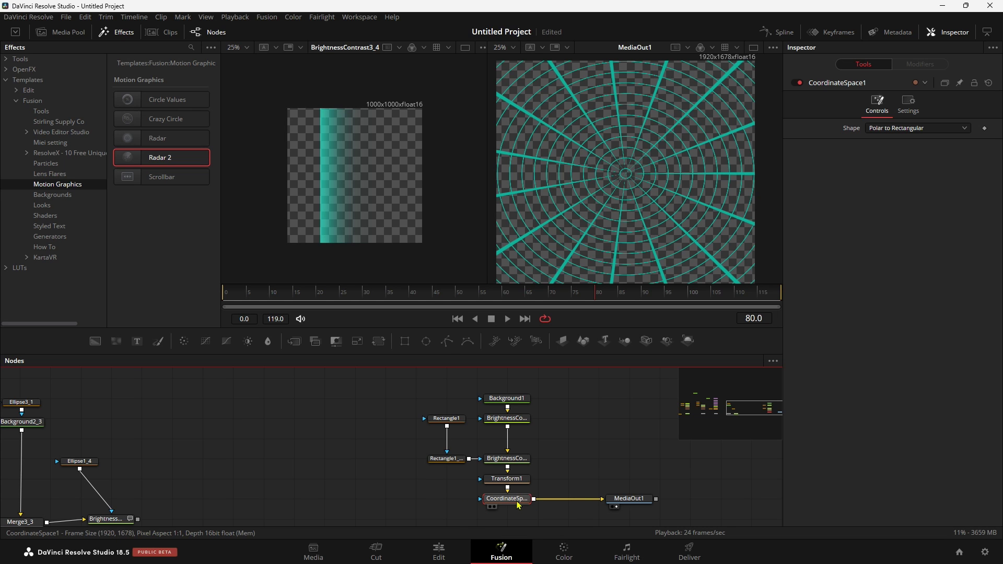
pyautogui.hotkey('shift', 'space')
pyautogui.write('corp')
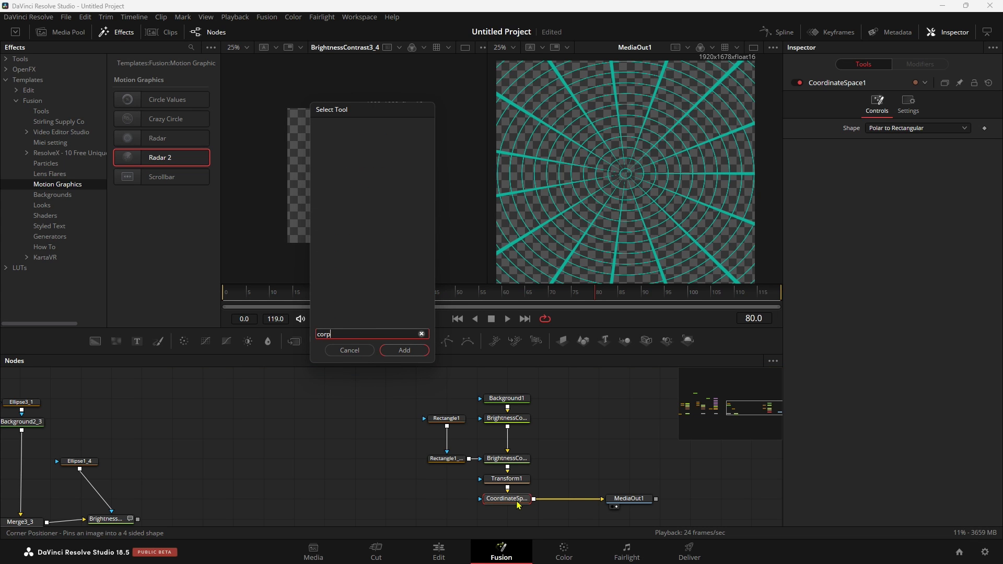
pyautogui.press('Return')
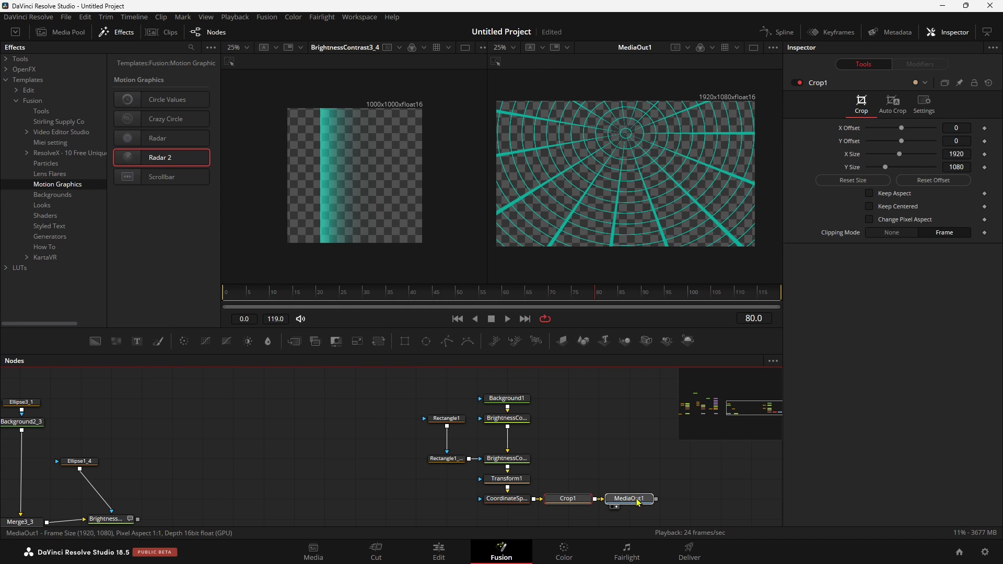
pyautogui.click(584, 501)
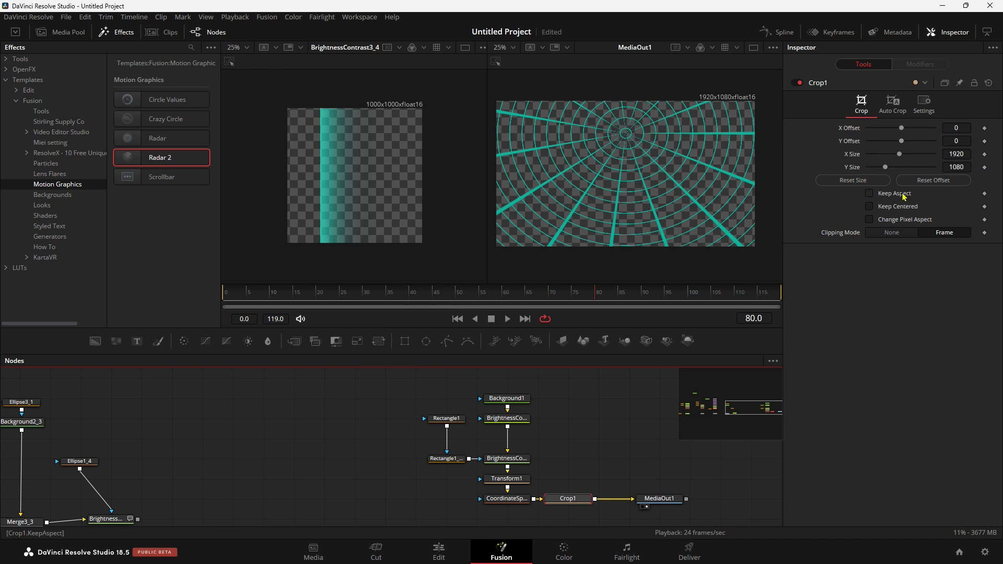
# Recentre the grid with a Transform node between CoordinateSpace1 and Crop1 at Center Y 0.327, and check it on the Edit page.
pyautogui.click(507, 499)
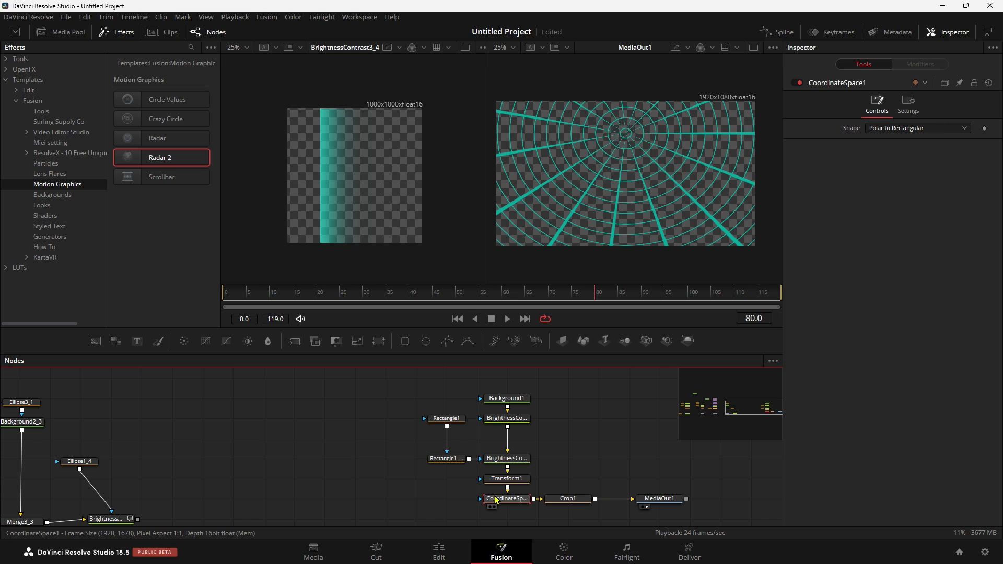
pyautogui.moveTo(507, 500); pyautogui.dragTo(456, 502)
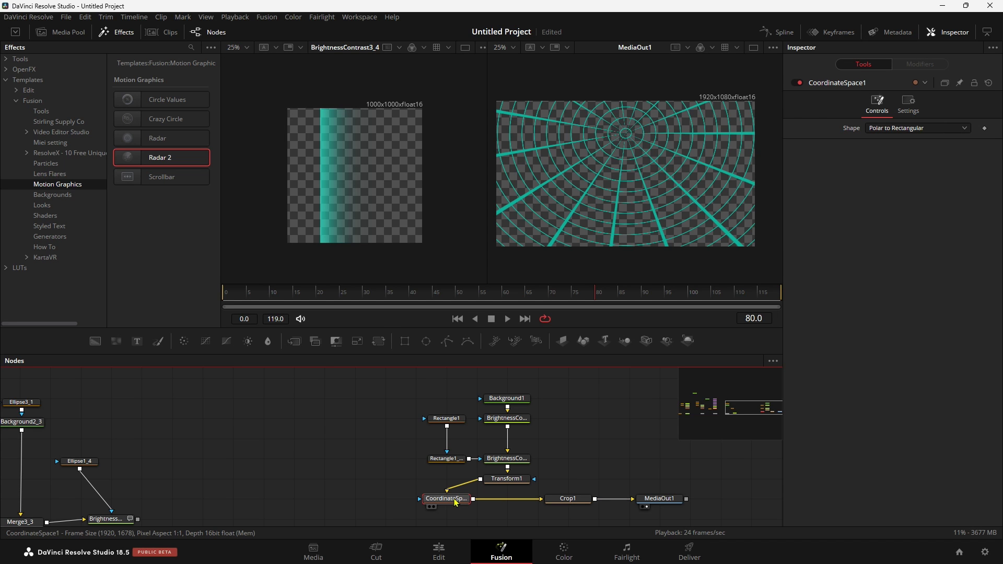
pyautogui.press('t')
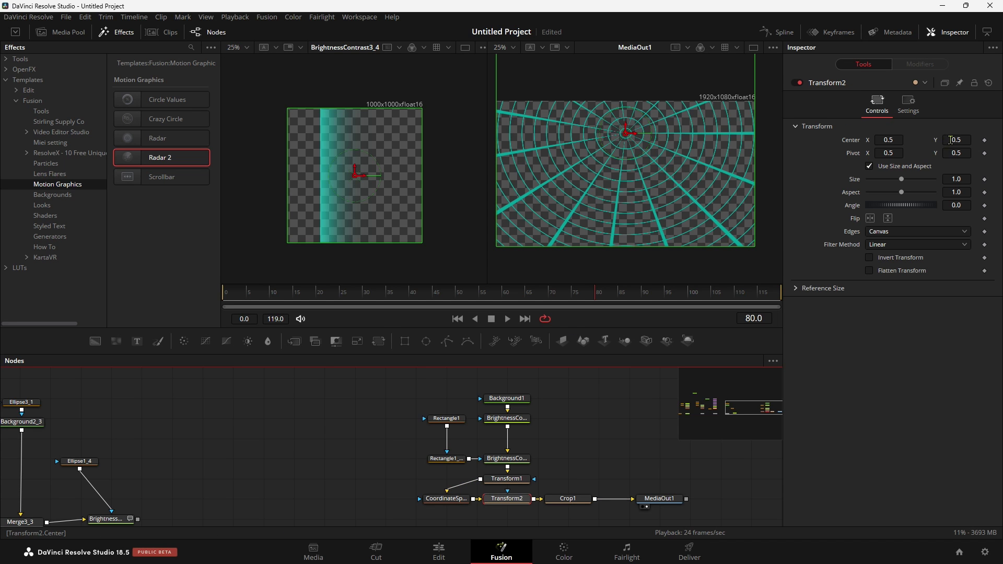
pyautogui.moveTo(951, 140); pyautogui.dragTo(861, 140)
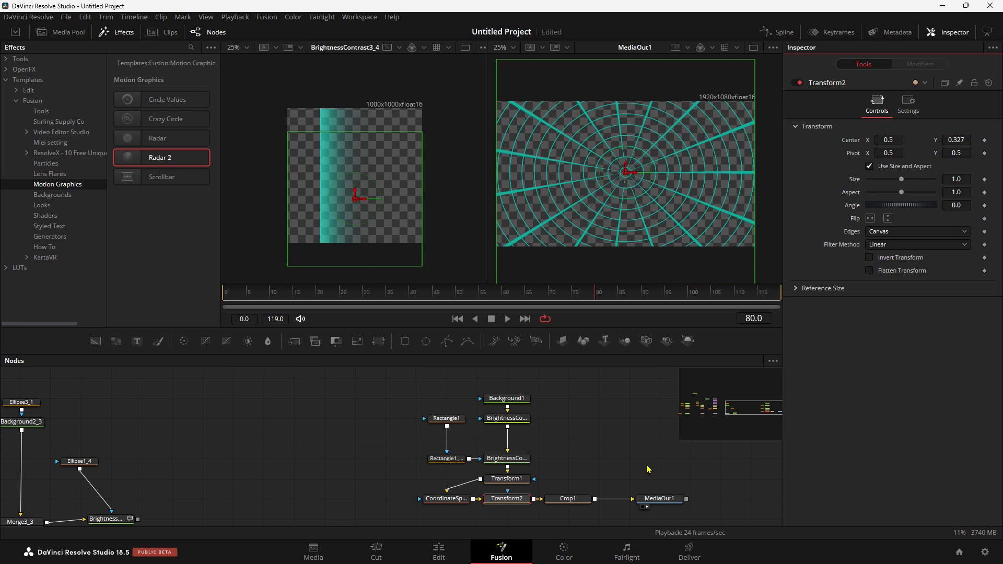
pyautogui.click(458, 540)
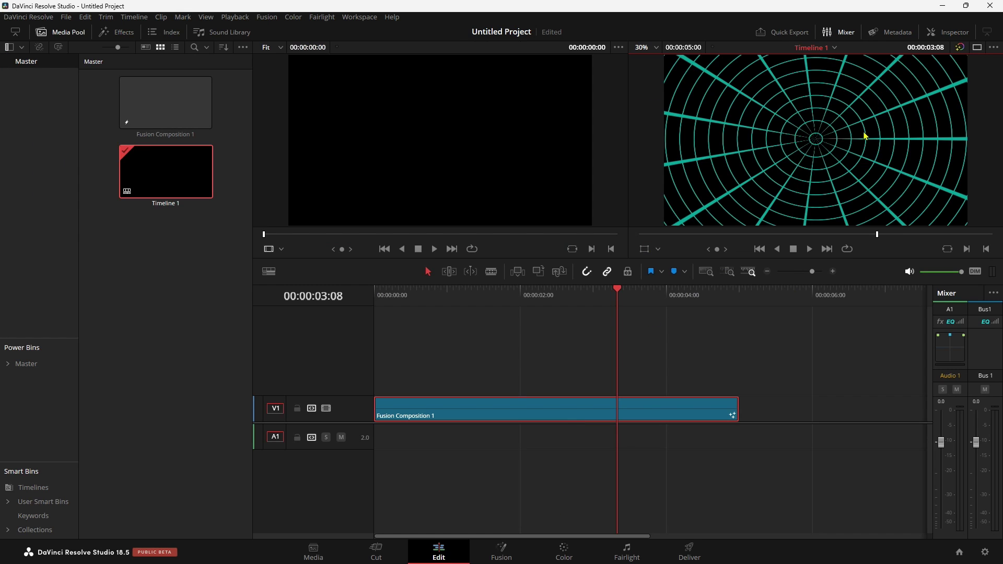